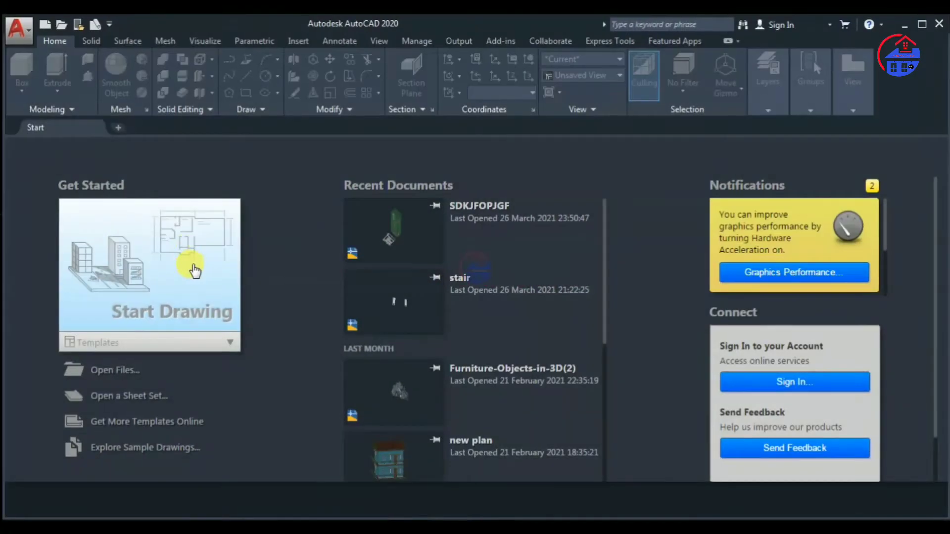
# Start a new drawing and zoom in to check the railing solid at the post joint.
pyautogui.click(194, 270)
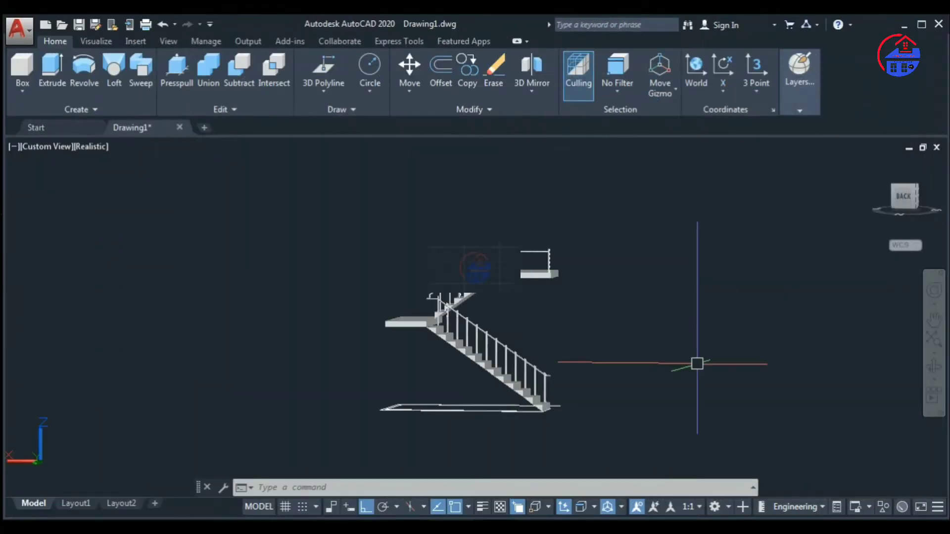
pyautogui.press('Escape')
pyautogui.scroll(3, 551, 399)
pyautogui.scroll(3, 434, 311)
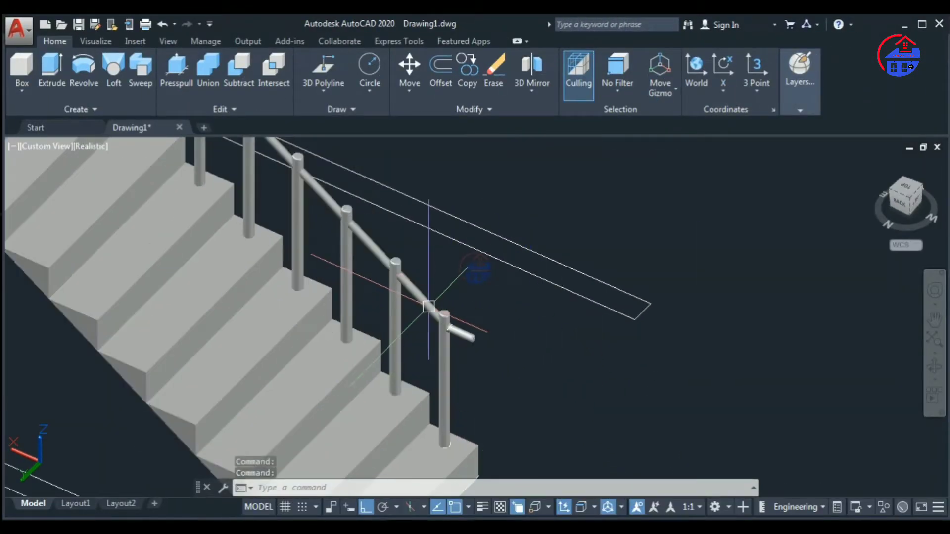
pyautogui.scroll(3, 535, 393)
pyautogui.scroll(5, 477, 378)
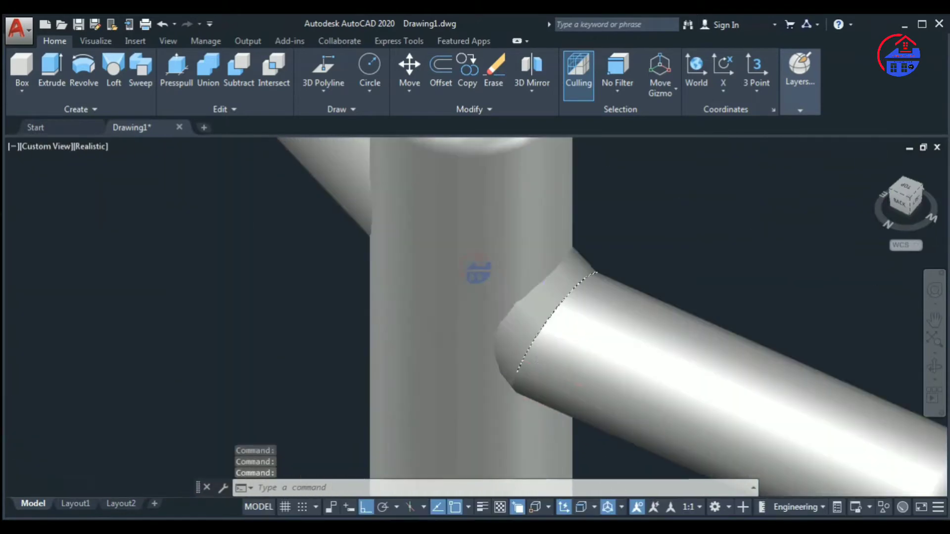
pyautogui.click(570, 295)
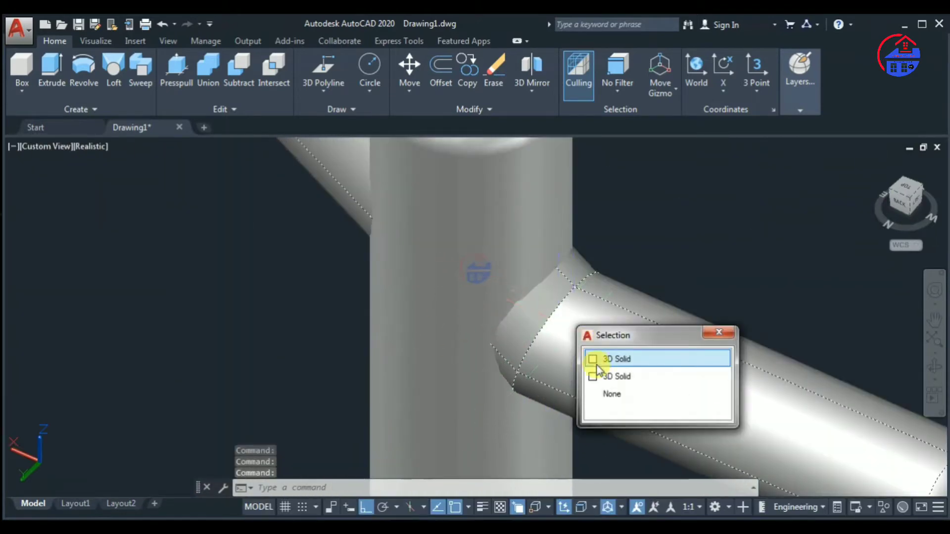
pyautogui.click(662, 227)
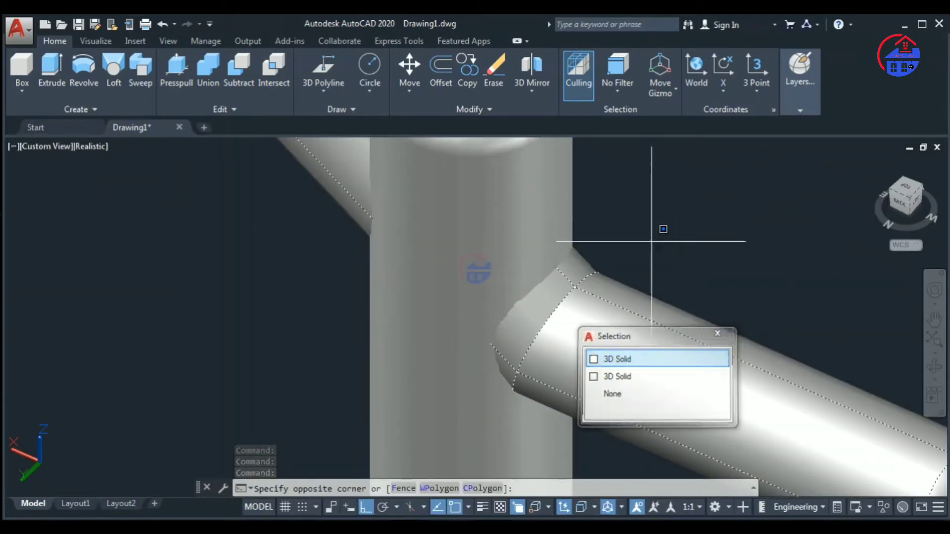
pyautogui.press('Escape')
pyautogui.press('Escape')
# Zoom and pan the view to bring the bottom steps into focus.
pyautogui.scroll(-3, 628, 258)
pyautogui.scroll(-4, 591, 312)
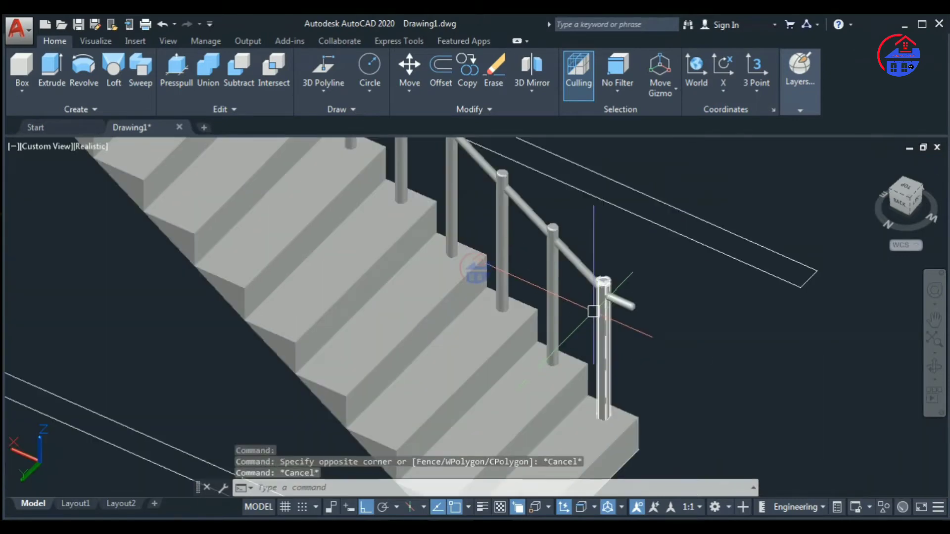
pyautogui.scroll(2, 549, 239)
pyautogui.scroll(-3, 587, 306)
pyautogui.scroll(3, 586, 307)
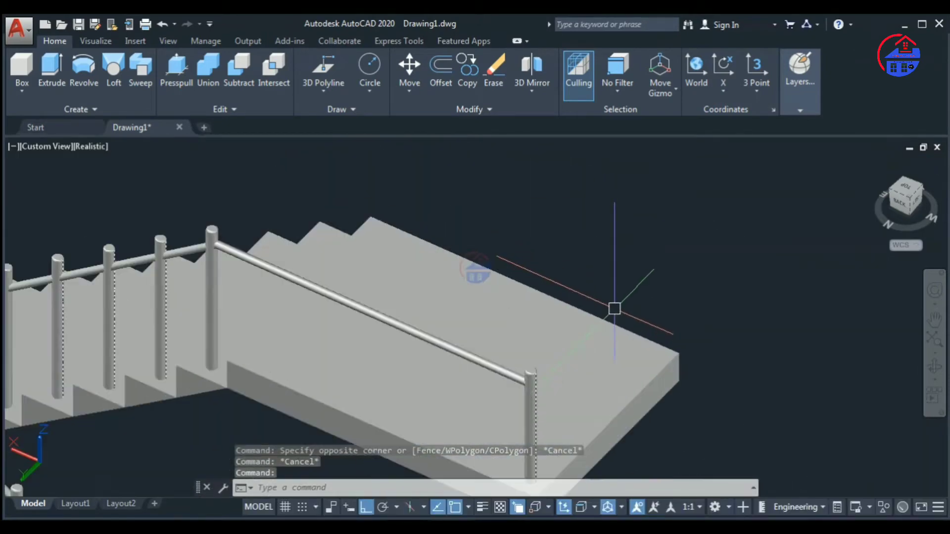
pyautogui.scroll(-5, 612, 307)
pyautogui.scroll(-1, 569, 347)
pyautogui.moveTo(544, 460); pyautogui.dragTo(544, 302, button='middle')
pyautogui.scroll(3, 564, 312)
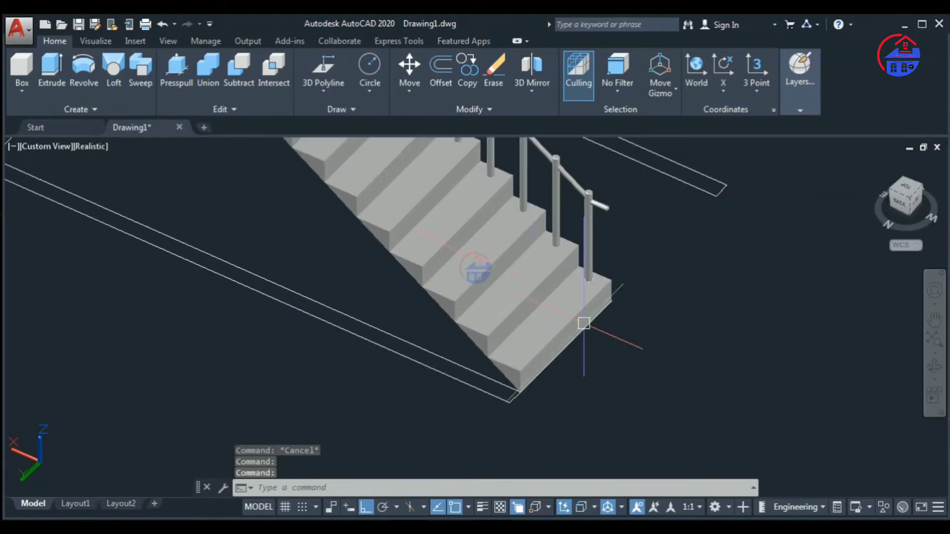
pyautogui.scroll(3, 549, 307)
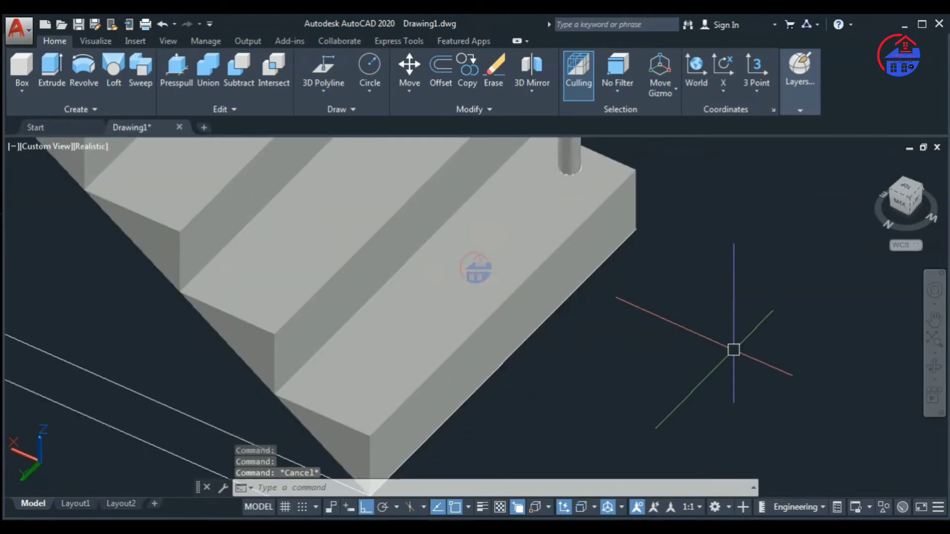
# Fillet the bottom step's front top edge and orbit to inspect the result.
pyautogui.press('Return')
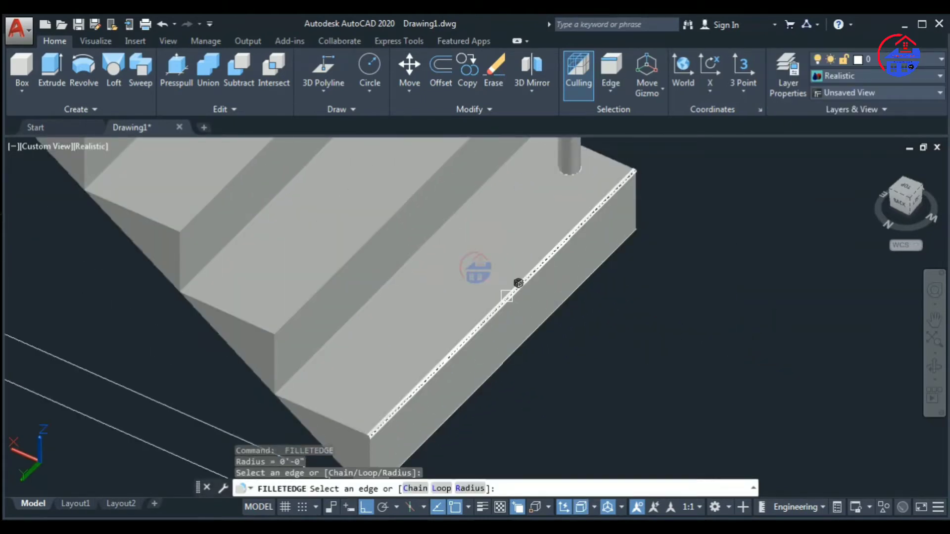
pyautogui.click(518, 283)
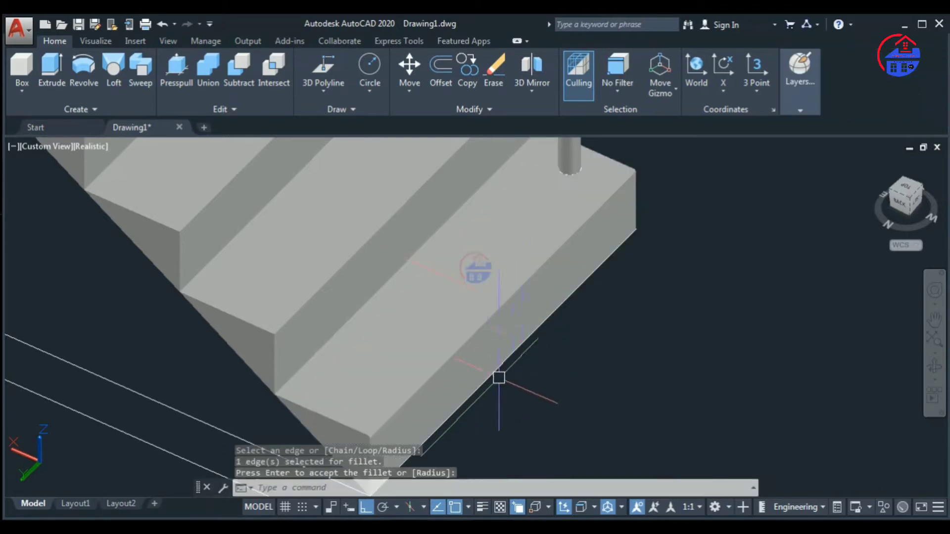
pyautogui.moveTo(498, 377); pyautogui.dragTo(512, 379, button='middle')
pyautogui.press('Return')
pyautogui.keyDown('shift'); pyautogui.moveTo(456, 409); pyautogui.dragTo(538, 347, button='middle'); pyautogui.keyUp('shift')
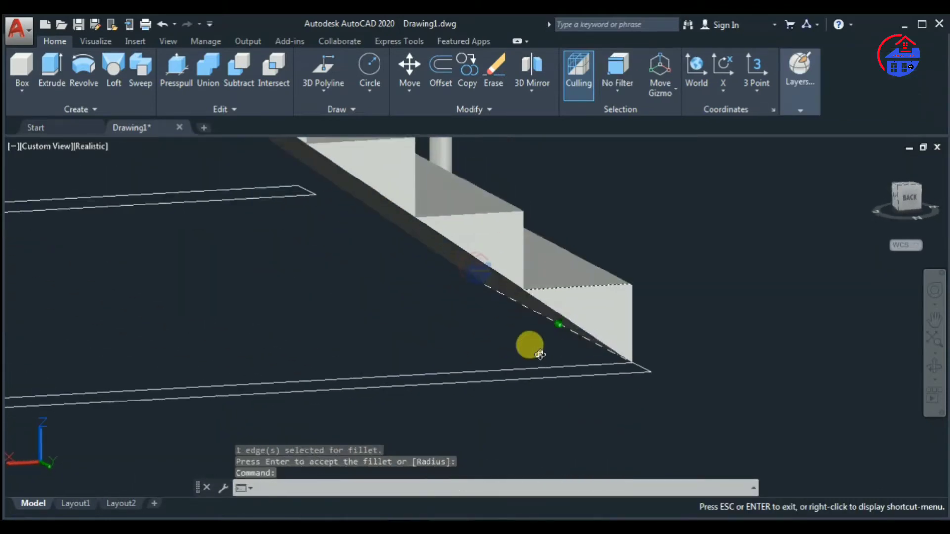
pyautogui.scroll(3, 638, 265)
pyautogui.scroll(3, 622, 242)
pyautogui.moveTo(622, 242)
pyautogui.keyDown('shift'); pyautogui.mouseDown(button='middle')
pyautogui.moveTo(575, 286)
pyautogui.moveTo(583, 223)
pyautogui.mouseUp(button='middle'); pyautogui.keyUp('shift')
pyautogui.scroll(-5, 583, 224)
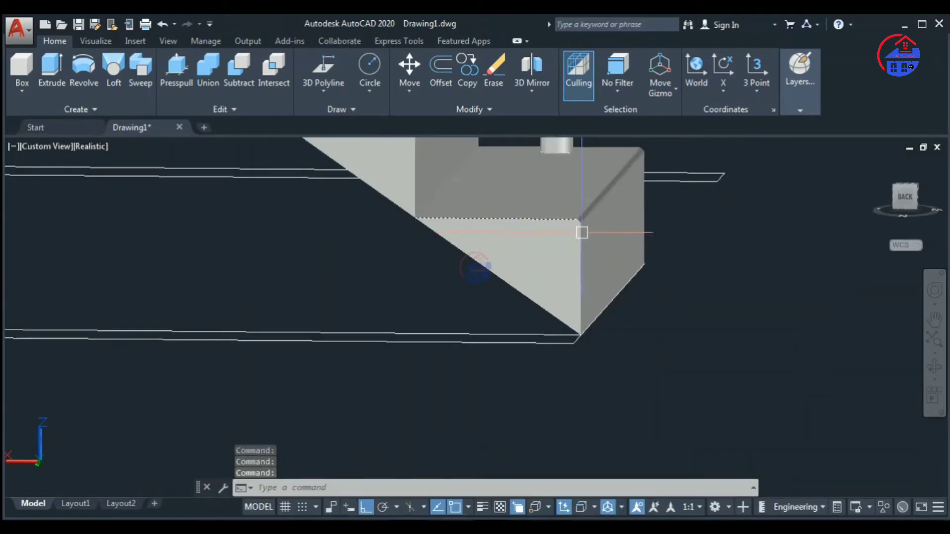
pyautogui.scroll(-2, 611, 284)
pyautogui.scroll(4, 530, 213)
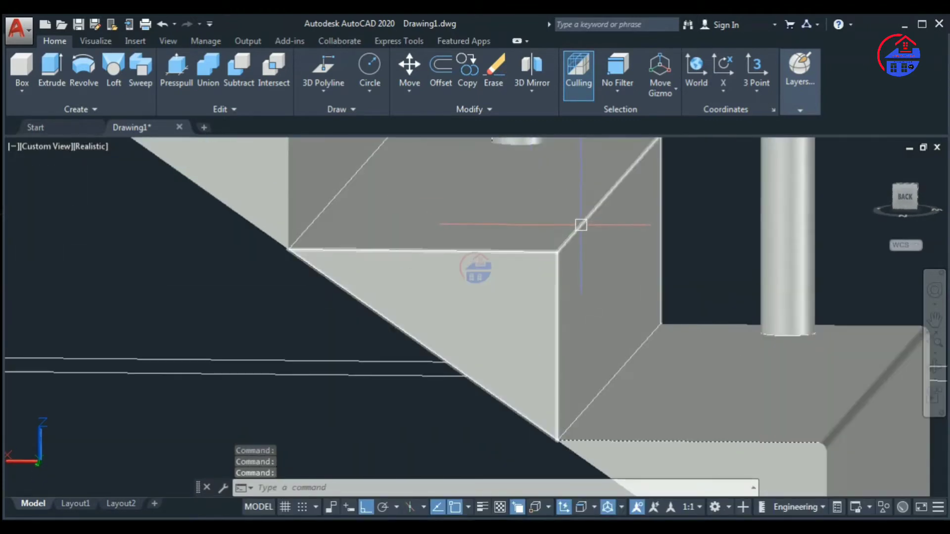
# Run FILLETEDGE on the vertical corner edge of the corner step.
pyautogui.click(581, 226)
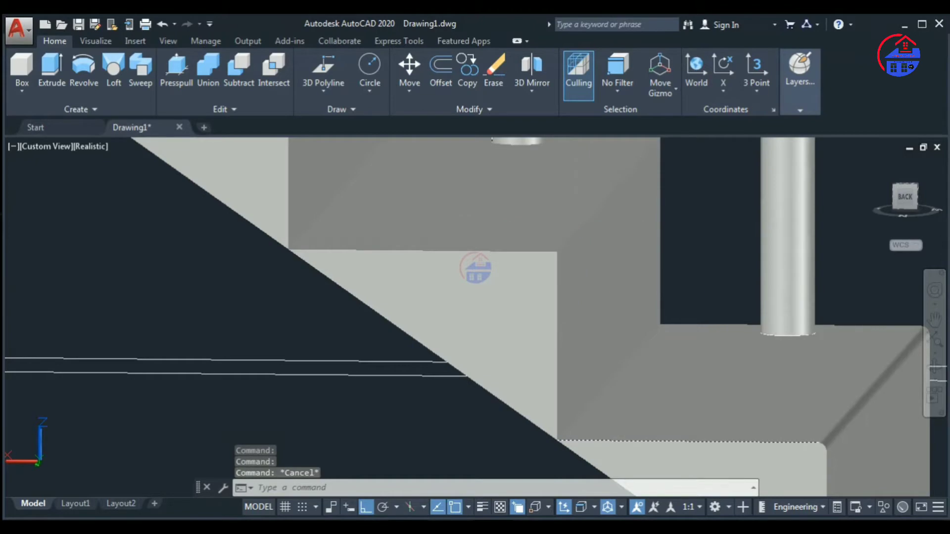
pyautogui.write('FILLETEDGE')
pyautogui.press('Return')
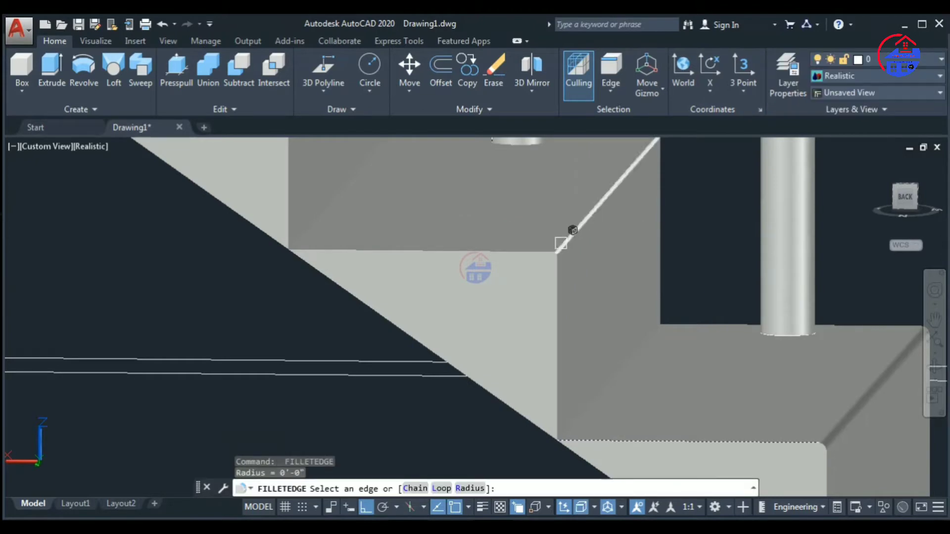
pyautogui.click(574, 225)
pyautogui.scroll(-2, 594, 208)
pyautogui.press('Return')
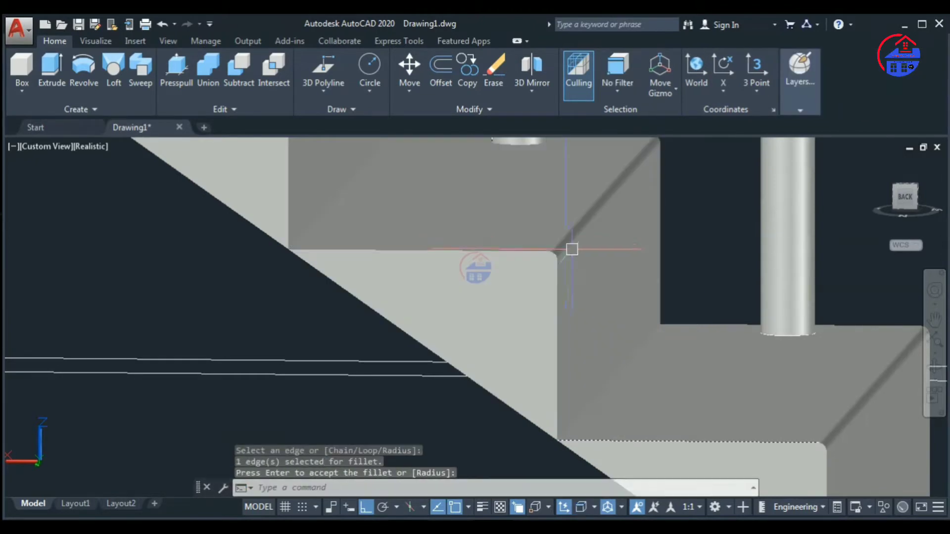
pyautogui.scroll(-3, 586, 280)
pyautogui.scroll(4, 544, 228)
# Fillet the corner edges of the next two lower steps.
pyautogui.press('Return')
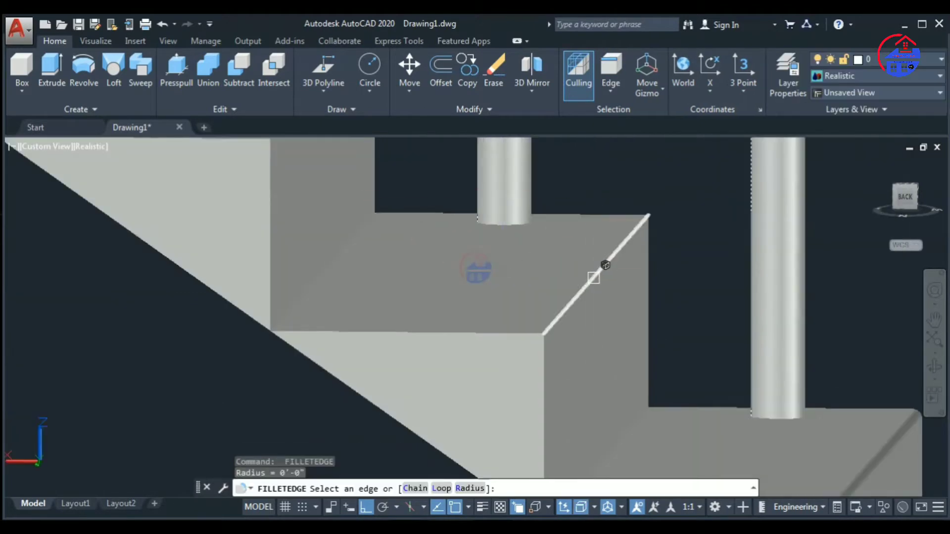
pyautogui.click(589, 280)
pyautogui.press('Return')
pyautogui.scroll(-3, 579, 302)
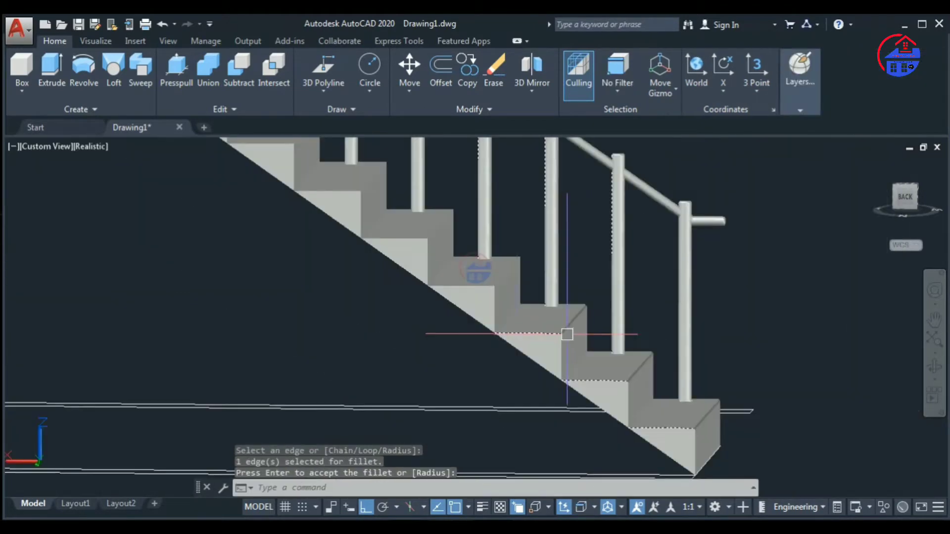
pyautogui.press('Return')
pyautogui.scroll(4, 523, 299)
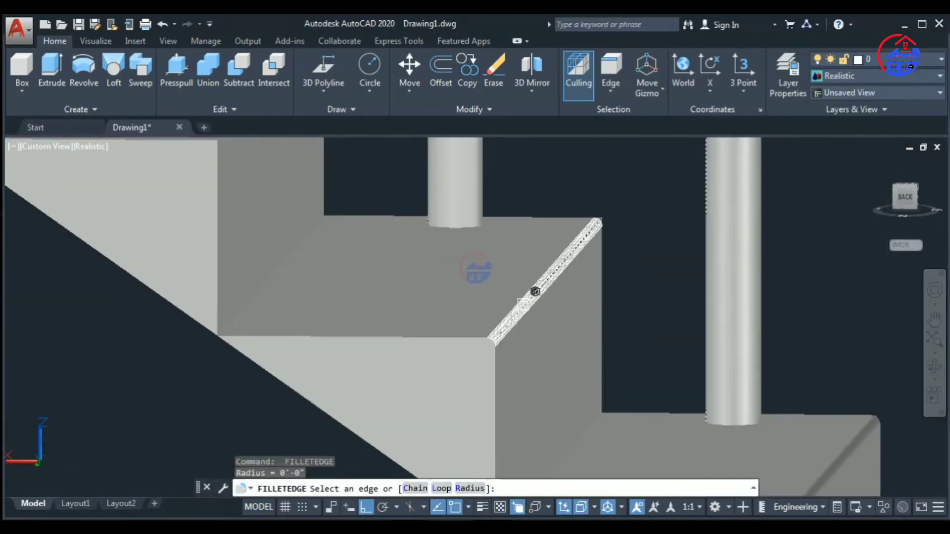
pyautogui.click(534, 292)
pyautogui.scroll(-2, 547, 280)
pyautogui.press('Return')
pyautogui.scroll(-3, 593, 367)
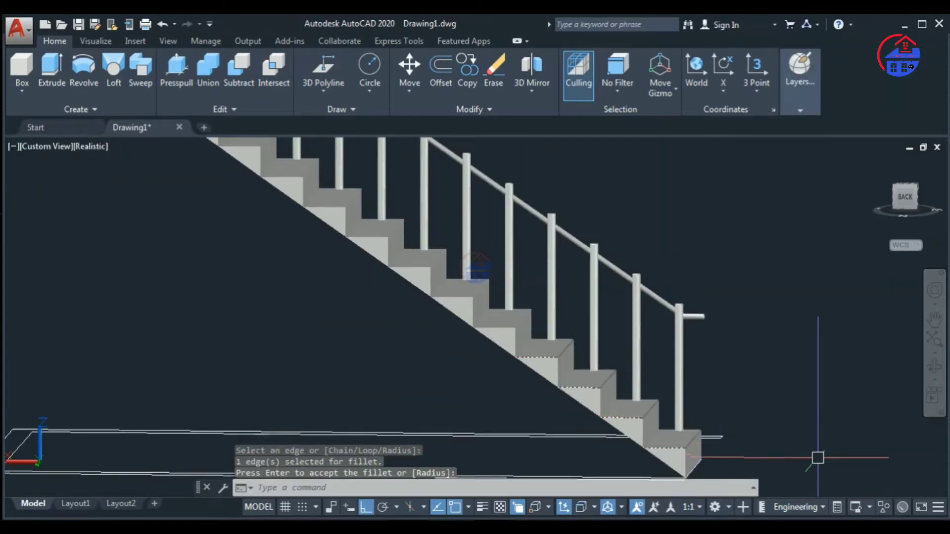
pyautogui.scroll(3, 624, 426)
pyautogui.scroll(-3, 678, 412)
pyautogui.scroll(-2, 657, 409)
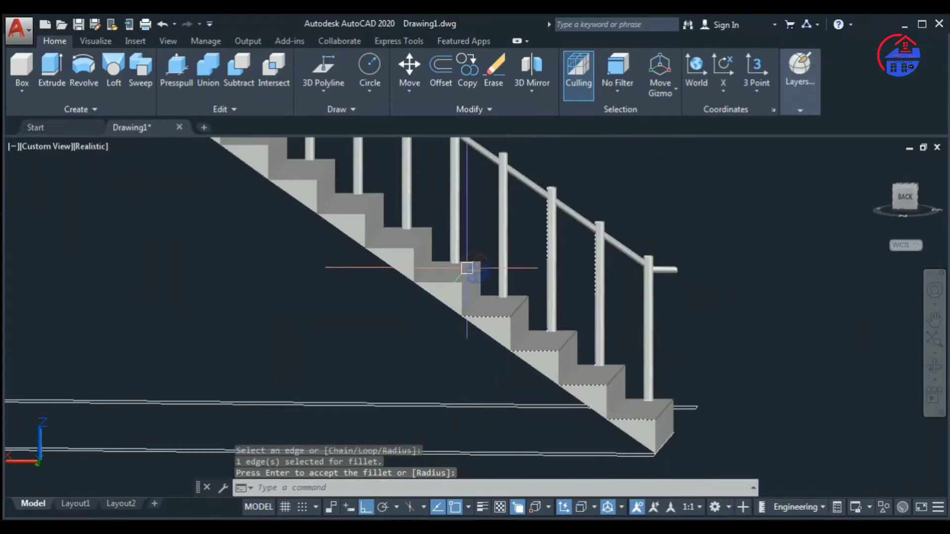
pyautogui.scroll(4, 469, 270)
pyautogui.press('Return')
# Fillet the corner edge of a step on the upper flight.
pyautogui.click(478, 274)
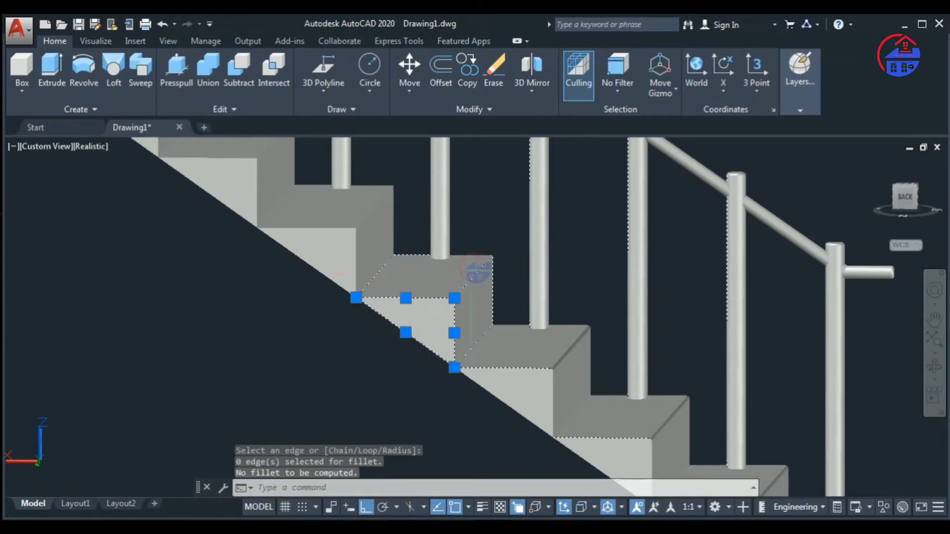
pyautogui.press('Return')
pyautogui.click(471, 273)
pyautogui.press('Return')
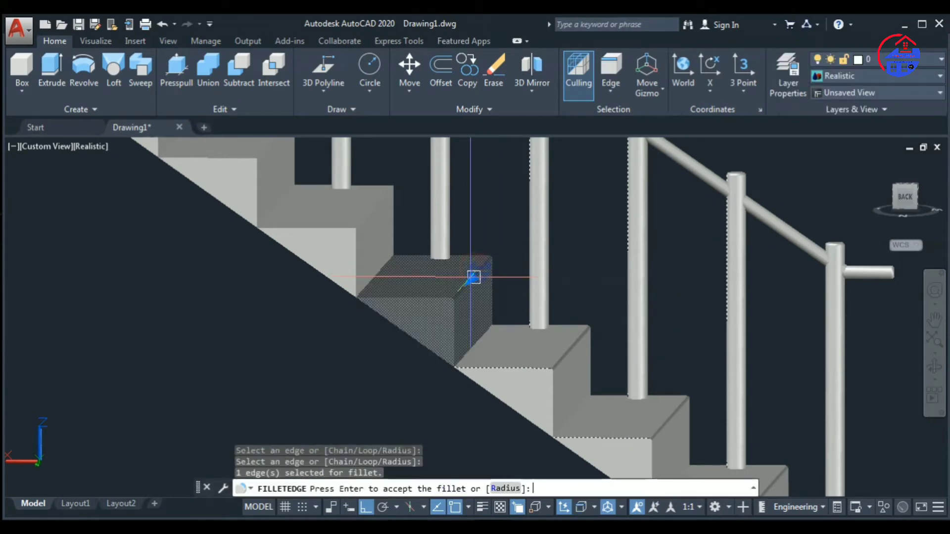
pyautogui.press('Return')
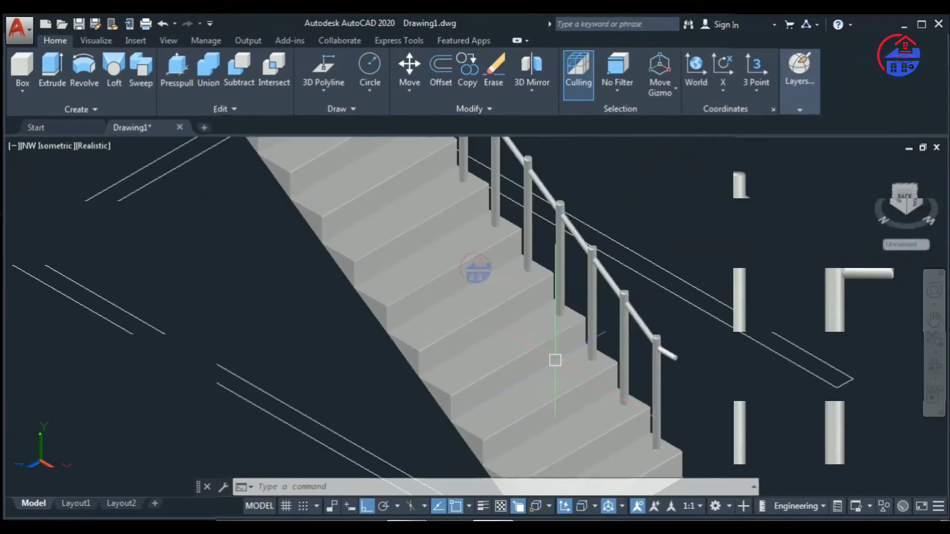
# Frame the whole two-flight staircase with its landing, then enter mat.
pyautogui.scroll(5, 556, 361)
pyautogui.scroll(3, 506, 388)
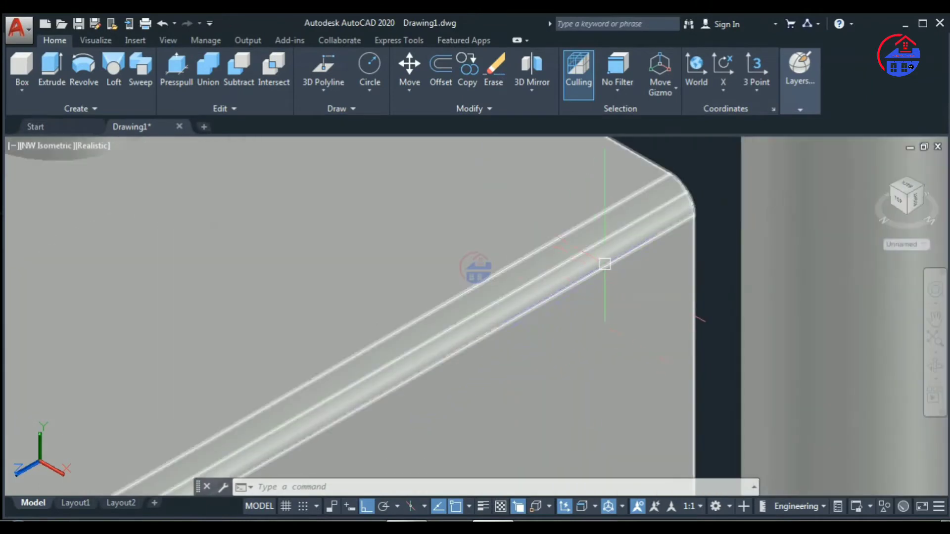
pyautogui.scroll(-5, 604, 263)
pyautogui.scroll(-10, 339, 177)
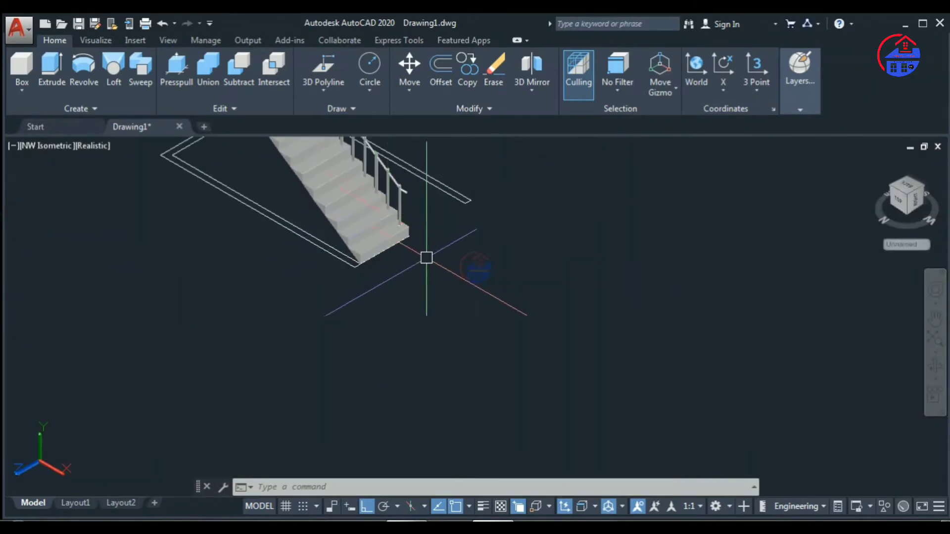
pyautogui.scroll(-3, 424, 259)
pyautogui.moveTo(370, 286); pyautogui.dragTo(290, 359, button='middle')
pyautogui.scroll(3, 291, 358)
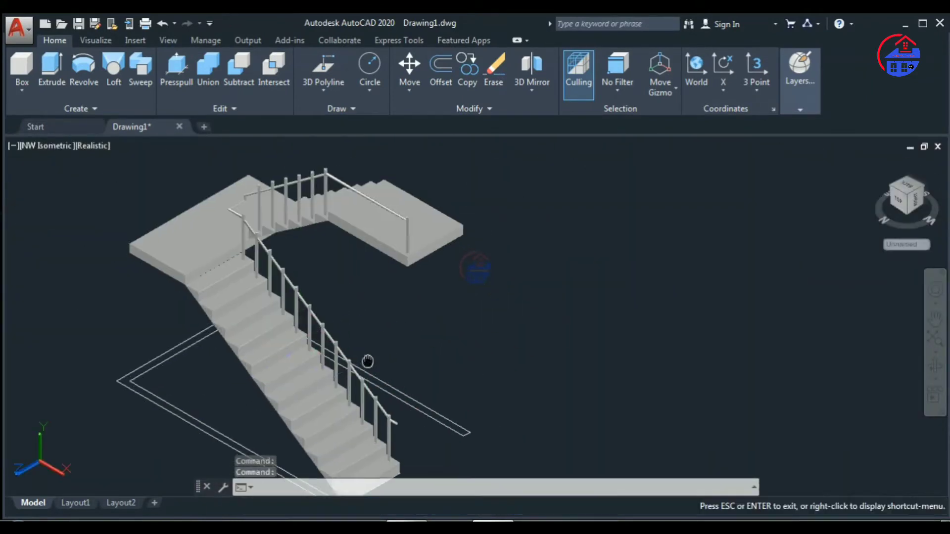
pyautogui.scroll(2, 367, 361)
pyautogui.scroll(2, 388, 299)
pyautogui.scroll(-3, 440, 381)
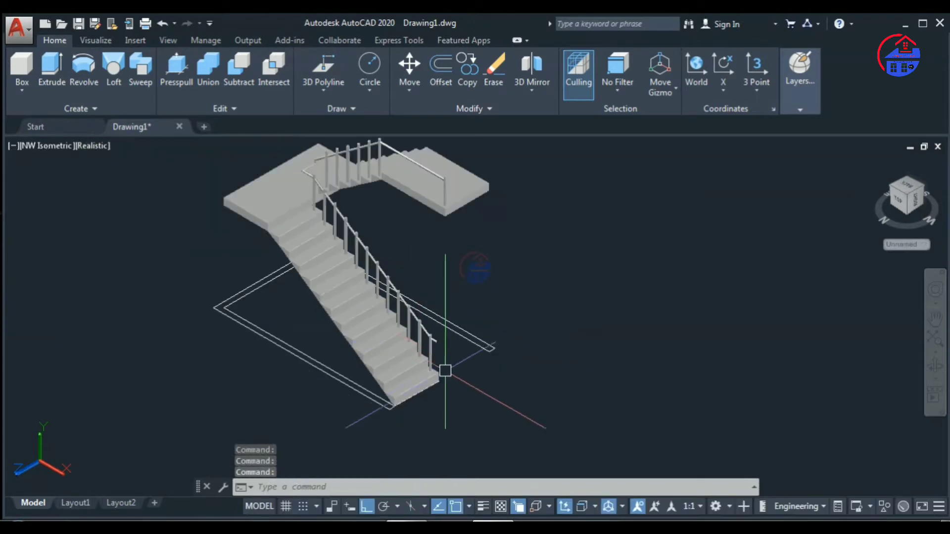
pyautogui.moveTo(445, 386)
pyautogui.mouseDown(button='middle')
pyautogui.moveTo(443, 397)
pyautogui.moveTo(435, 393)
pyautogui.mouseUp(button='middle')
pyautogui.write('m')
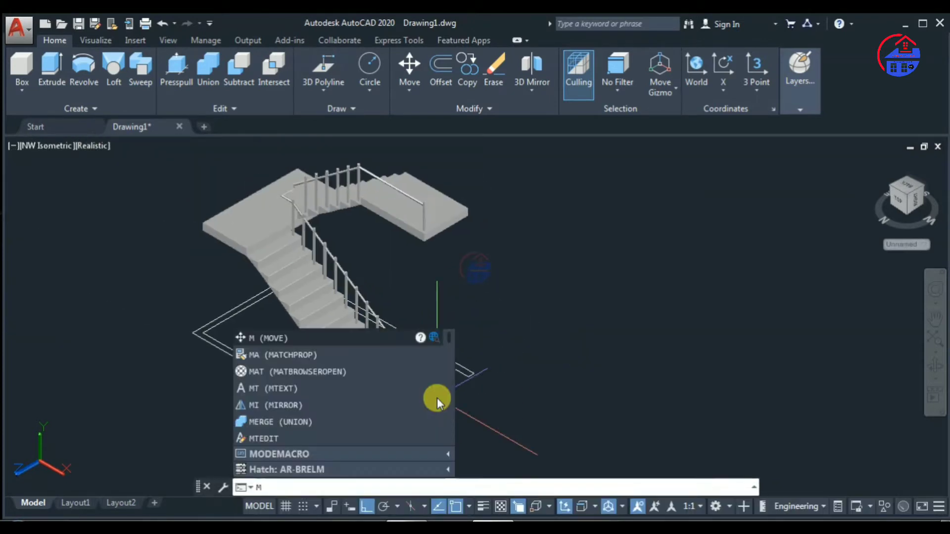
pyautogui.write('at')
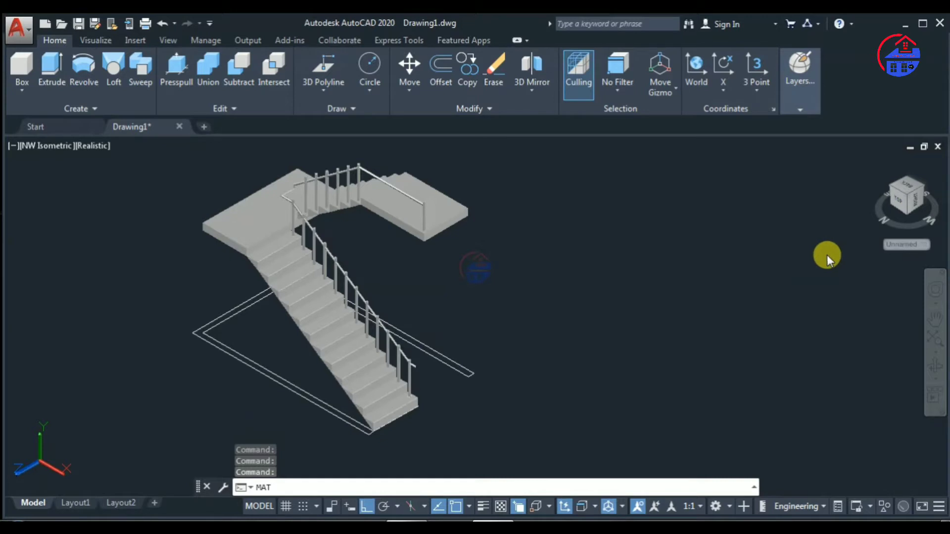
# Open the Materials Browser and apply 1in Squares - Mosaic Blue to the stair's base block.
pyautogui.press('Return')
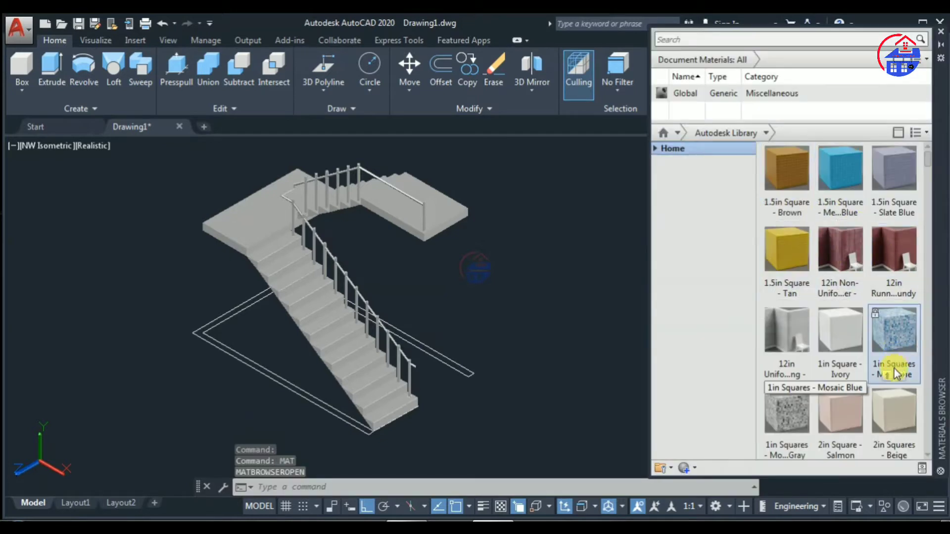
pyautogui.scroll(-1, 891, 396)
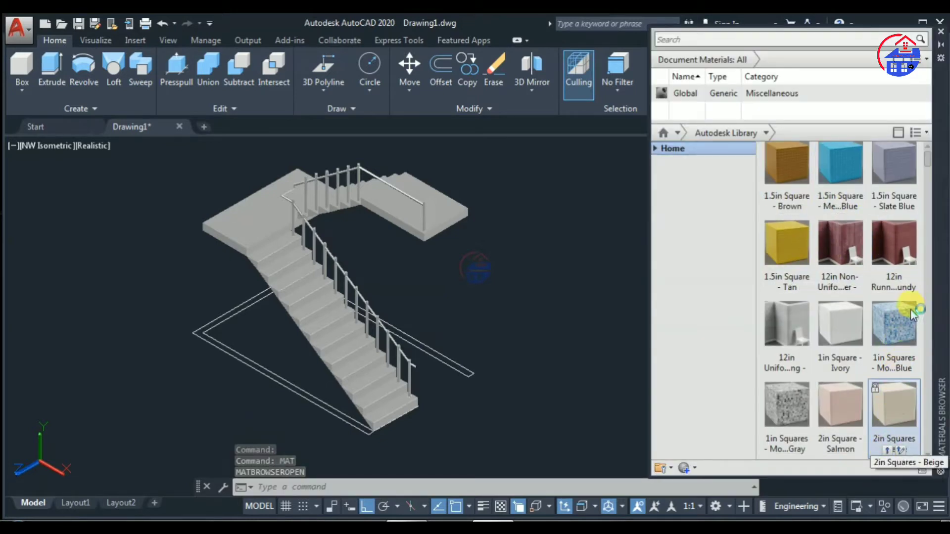
pyautogui.scroll(1, 878, 276)
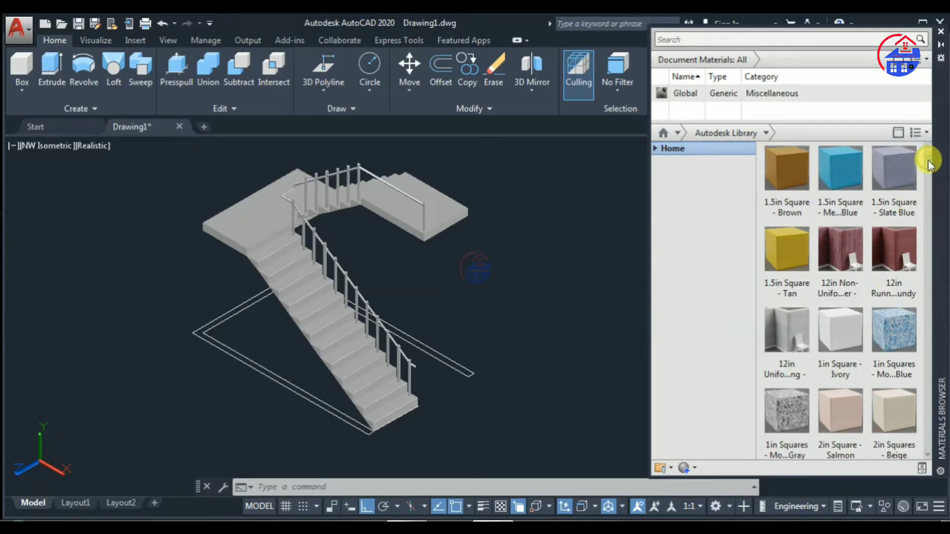
pyautogui.scroll(-3, 928, 169)
pyautogui.moveTo(927, 163); pyautogui.dragTo(915, 183)
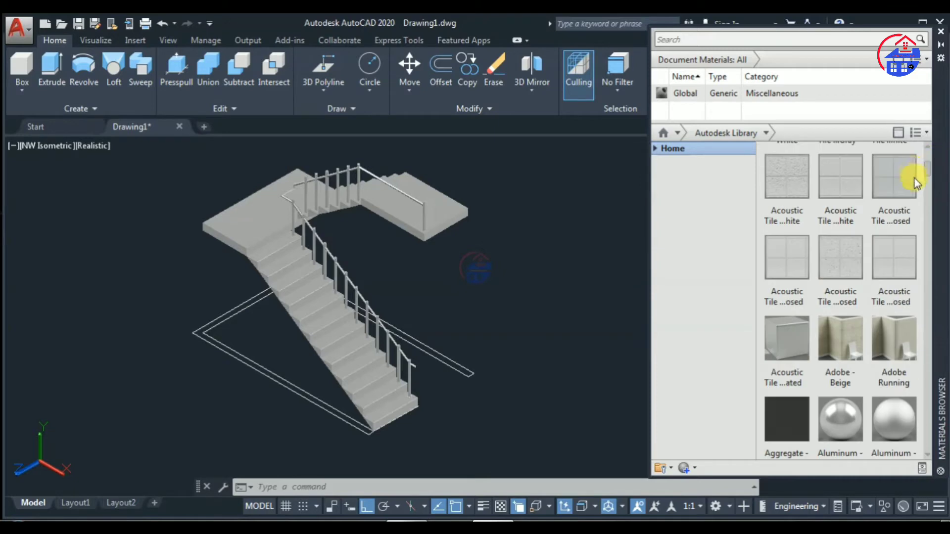
pyautogui.scroll(-5, 926, 158)
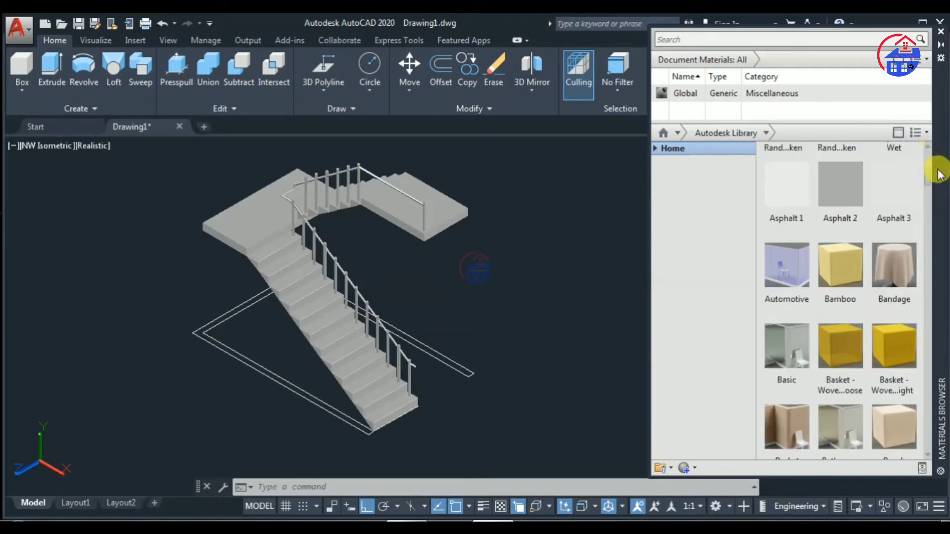
pyautogui.scroll(3, 936, 178)
pyautogui.moveTo(931, 178); pyautogui.dragTo(929, 150)
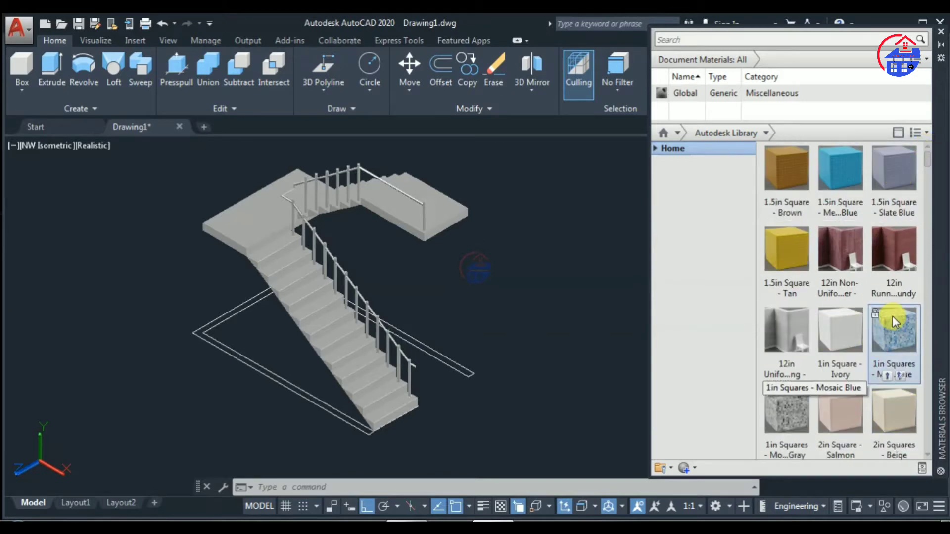
pyautogui.moveTo(892, 320); pyautogui.dragTo(398, 416)
# Try gray mosaic, Terra Cotta and Salmon tiles on the stair base.
pyautogui.scroll(2, 399, 410)
pyautogui.scroll(3, 398, 410)
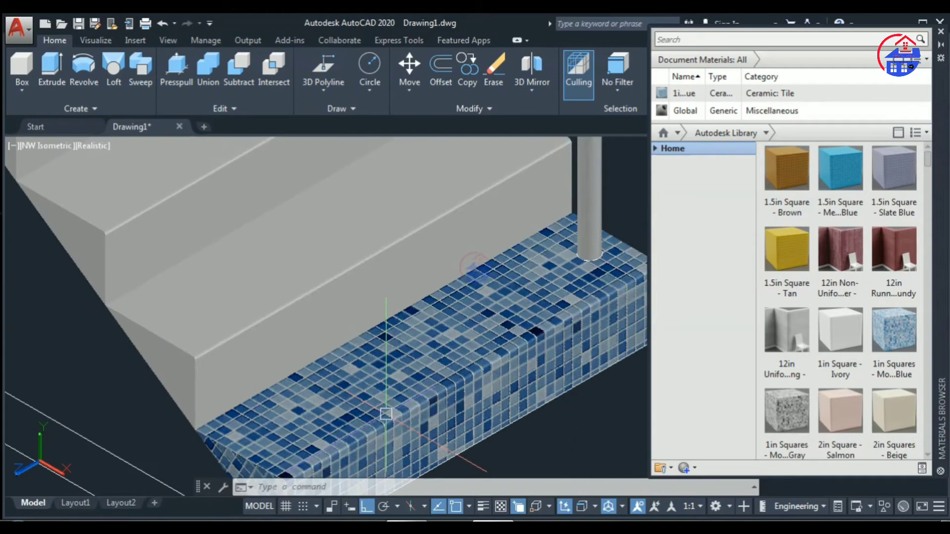
pyautogui.scroll(-1, 789, 392)
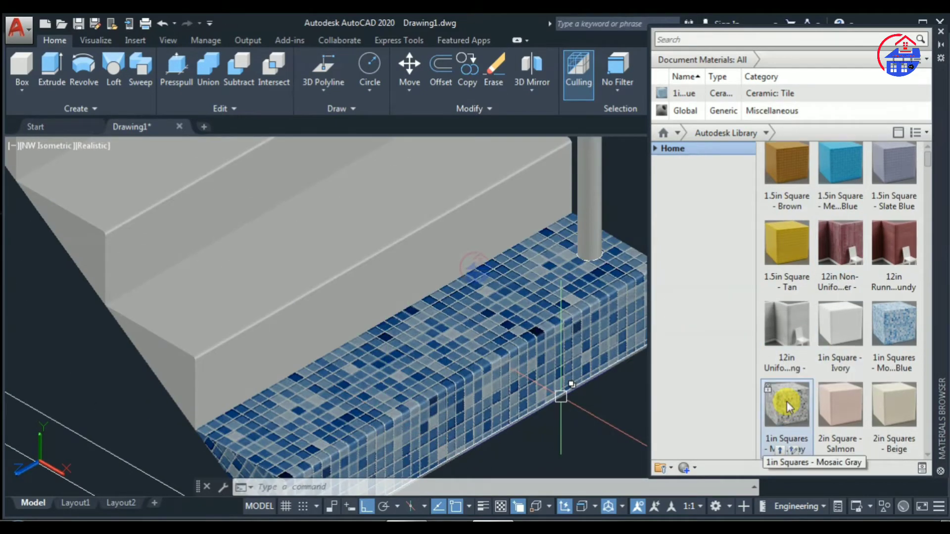
pyautogui.moveTo(788, 398); pyautogui.dragTo(506, 364)
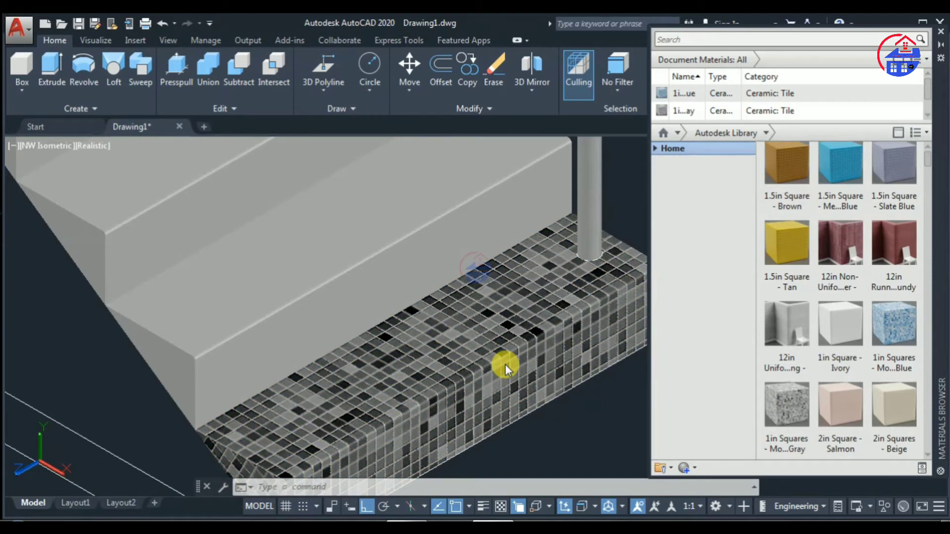
pyautogui.scroll(-4, 505, 364)
pyautogui.scroll(2, 613, 362)
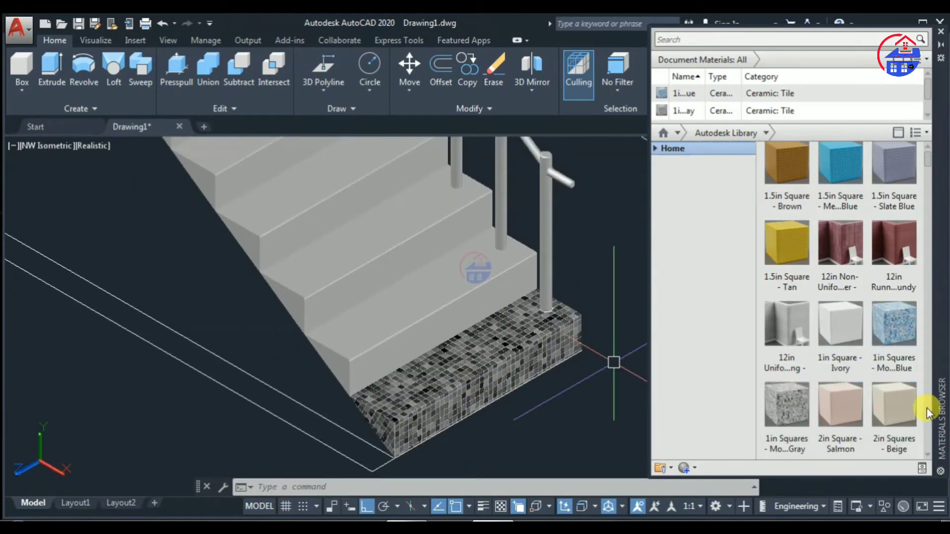
pyautogui.scroll(-1, 929, 461)
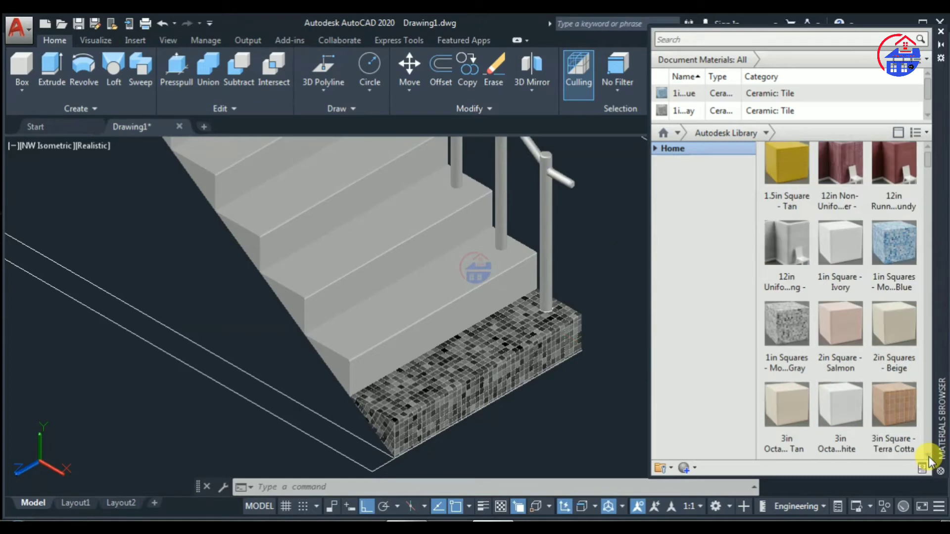
pyautogui.moveTo(895, 421); pyautogui.dragTo(461, 370)
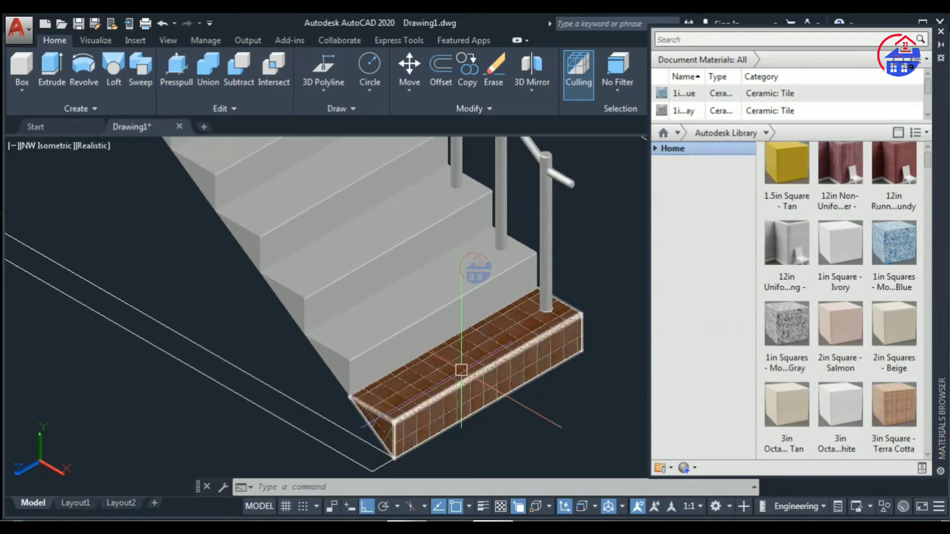
pyautogui.scroll(2, 473, 412)
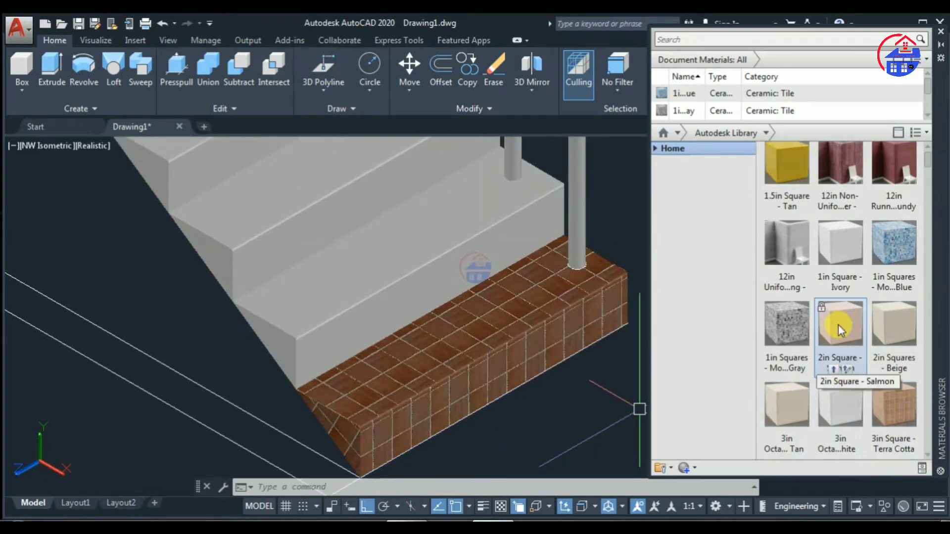
pyautogui.moveTo(839, 322); pyautogui.dragTo(469, 363)
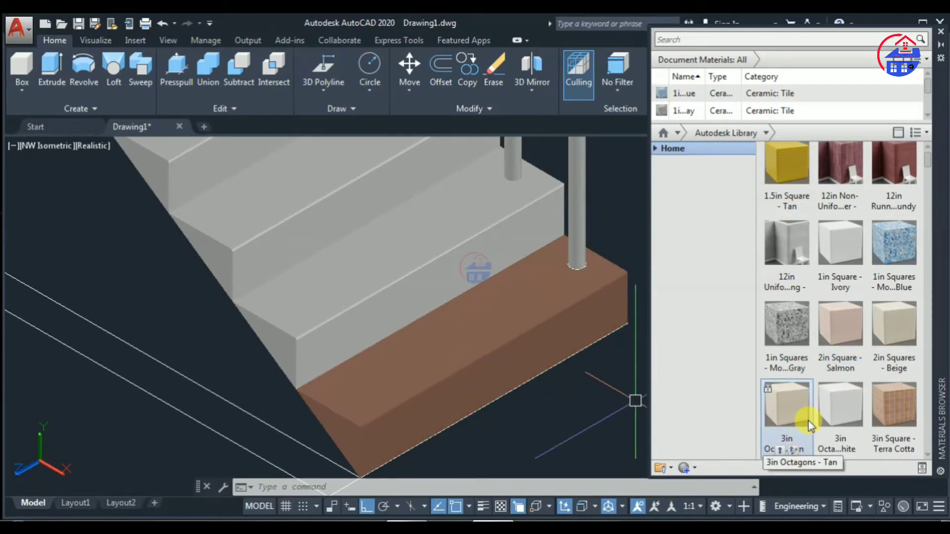
# Try white square and black diamond tiles on the stair base.
pyautogui.click(928, 458)
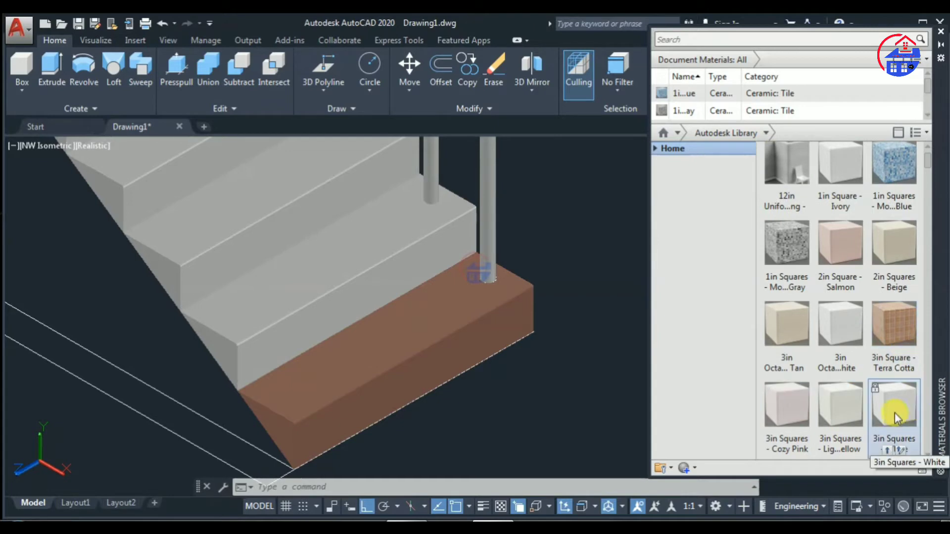
pyautogui.moveTo(893, 409)
pyautogui.mouseDown()
pyautogui.moveTo(496, 394)
pyautogui.moveTo(404, 364)
pyautogui.mouseUp()
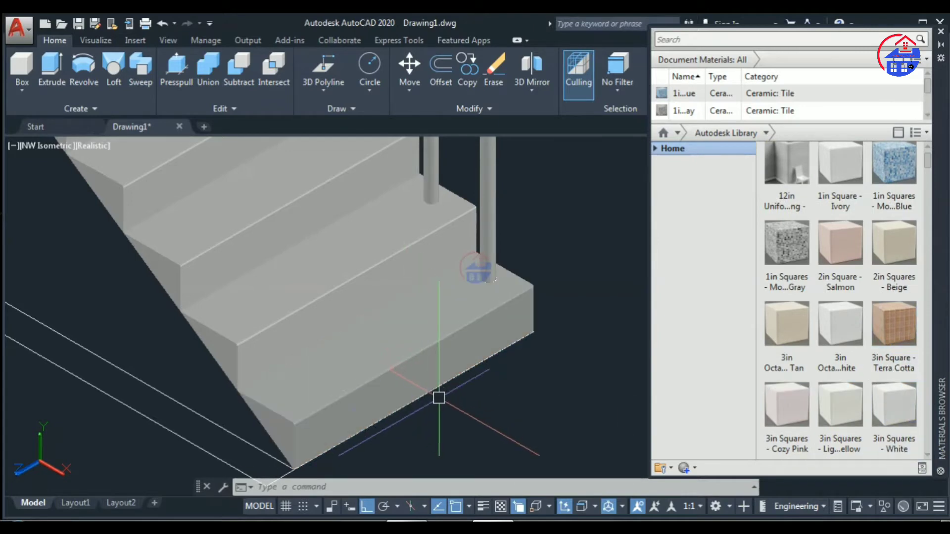
pyautogui.click(927, 461)
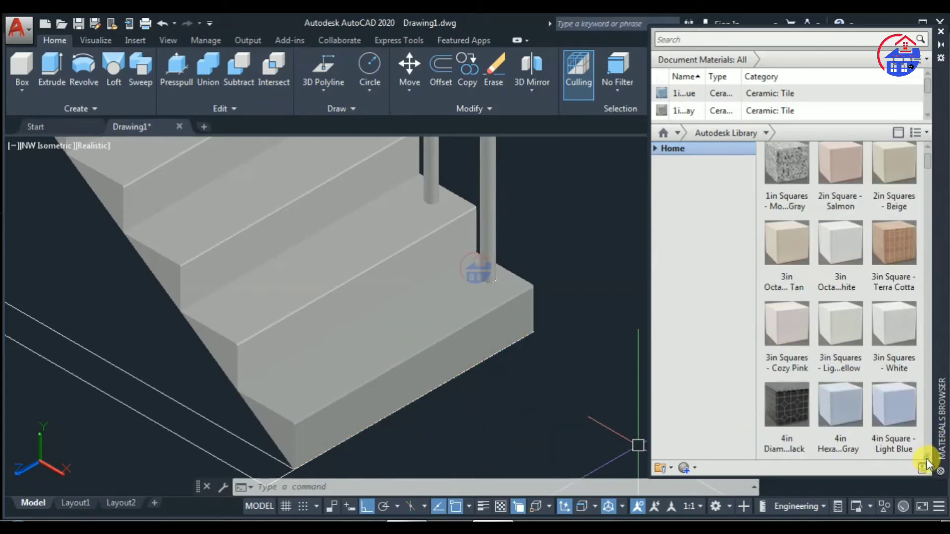
pyautogui.moveTo(775, 393); pyautogui.dragTo(435, 320)
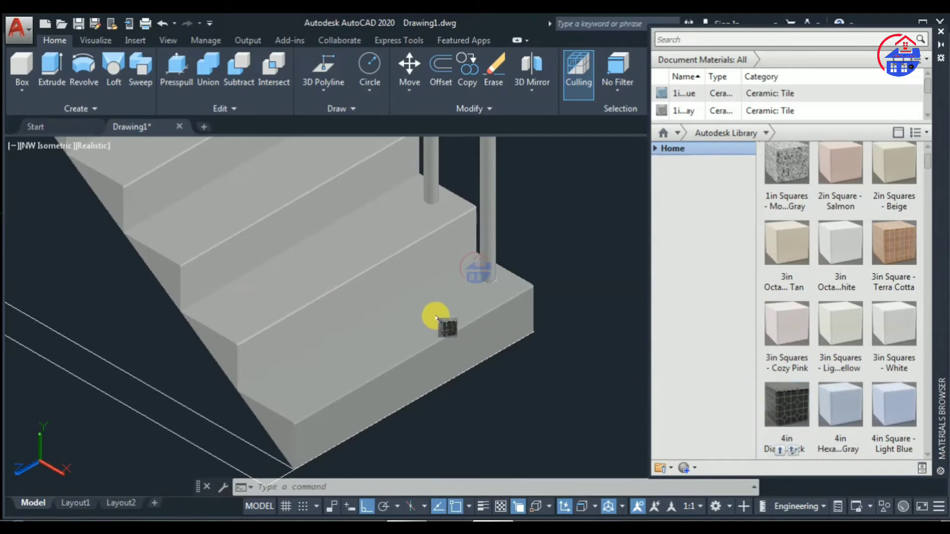
pyautogui.scroll(-2, 557, 406)
pyautogui.scroll(-2, 557, 406)
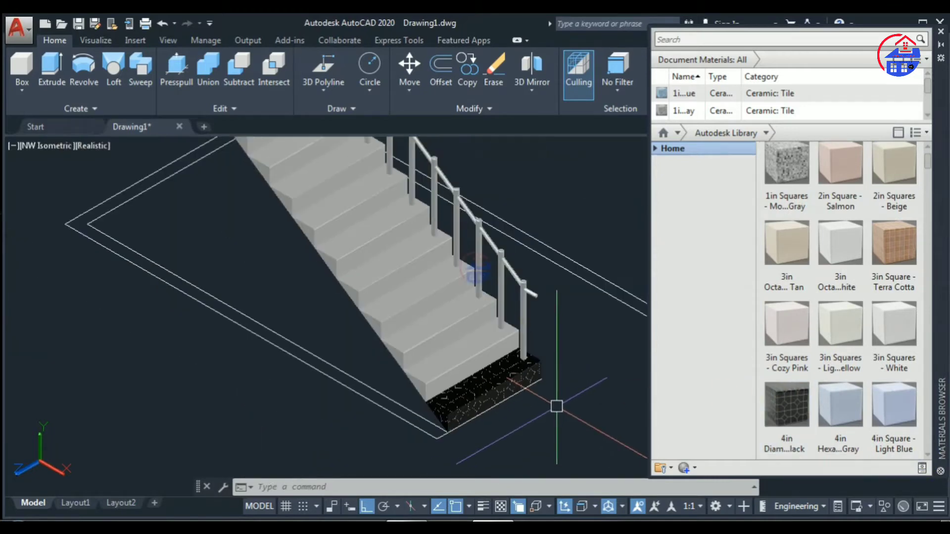
pyautogui.scroll(1, 786, 287)
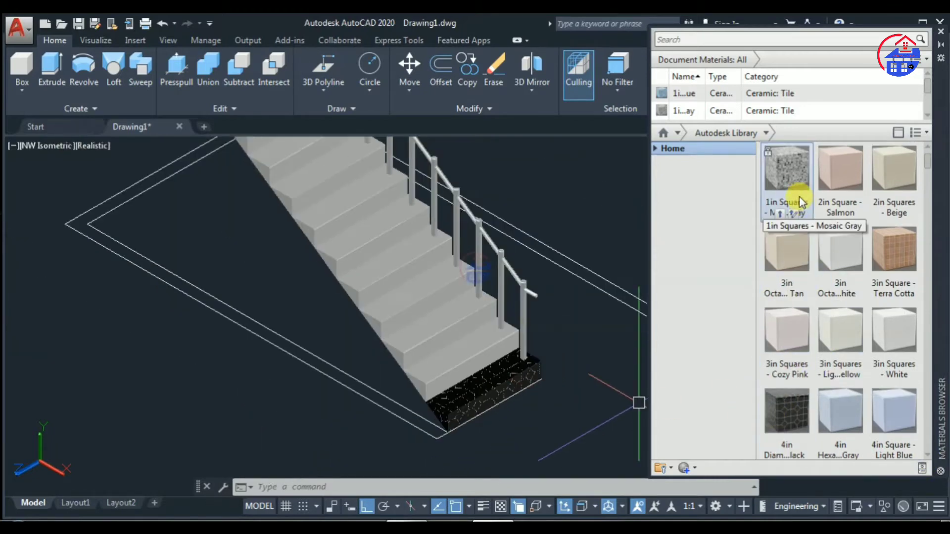
pyautogui.moveTo(786, 168)
pyautogui.mouseDown()
pyautogui.moveTo(731, 229)
pyautogui.moveTo(475, 377)
pyautogui.moveTo(492, 393)
pyautogui.mouseUp()
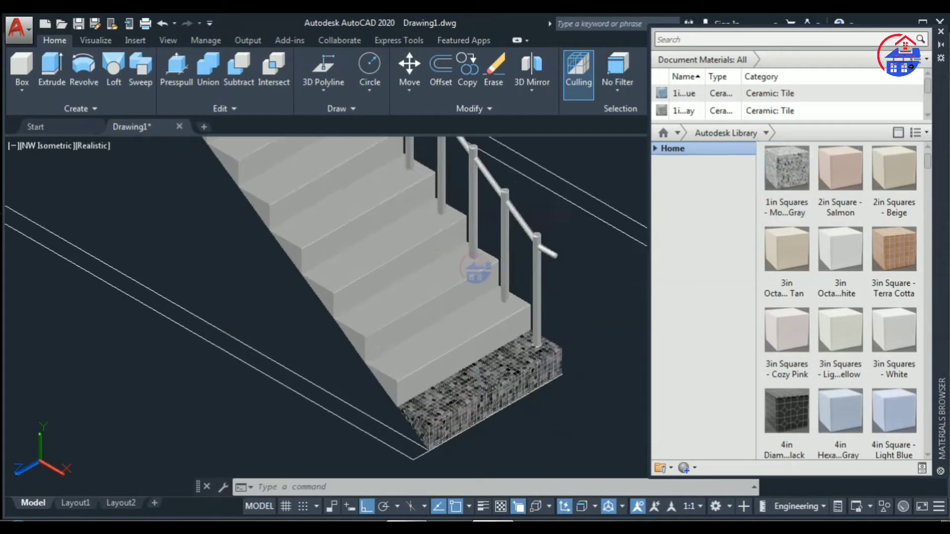
# Try beige mosaic and light orange 4in Squares tiles on the stair base.
pyautogui.scroll(4, 491, 393)
pyautogui.scroll(-1, 851, 435)
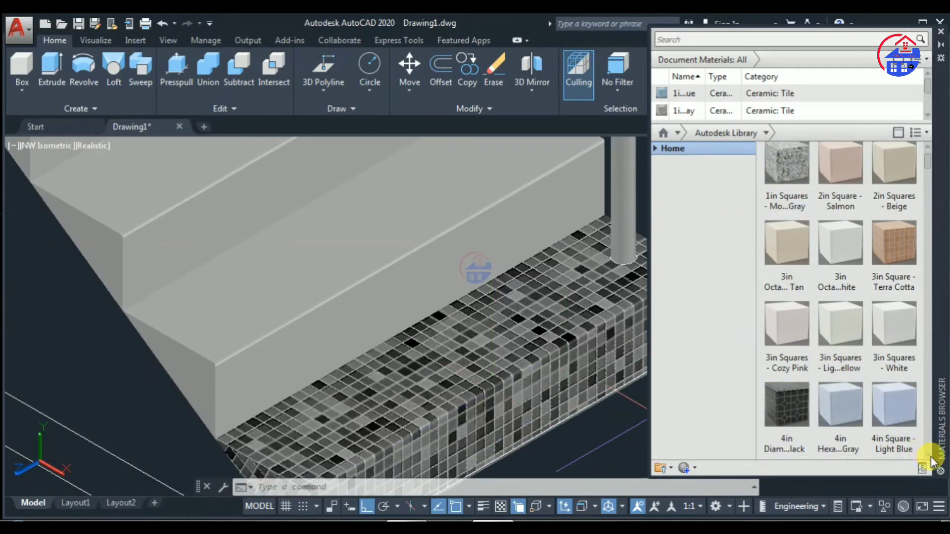
pyautogui.scroll(-1, 932, 460)
pyautogui.moveTo(787, 410); pyautogui.dragTo(564, 393)
pyautogui.scroll(-3, 545, 396)
pyautogui.scroll(-3, 544, 396)
pyautogui.scroll(2, 519, 420)
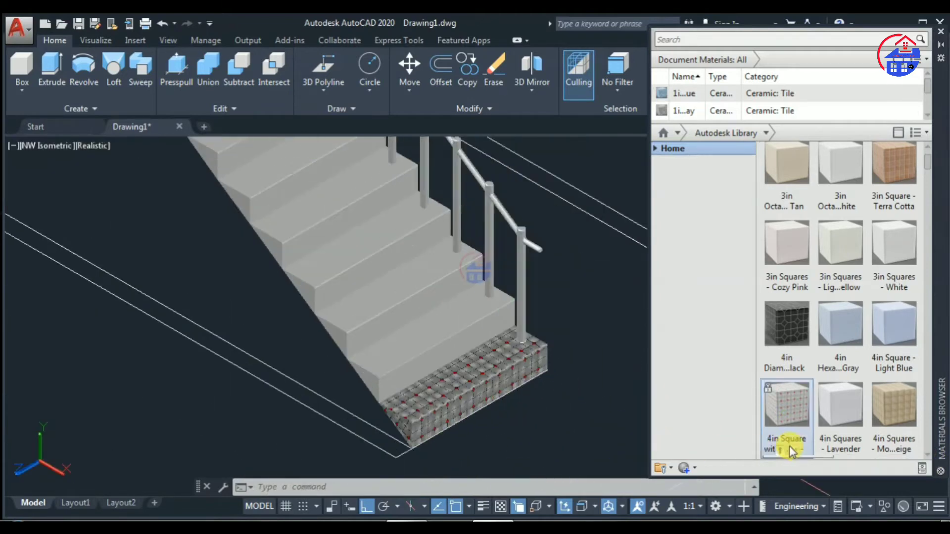
pyautogui.moveTo(883, 411); pyautogui.dragTo(455, 406)
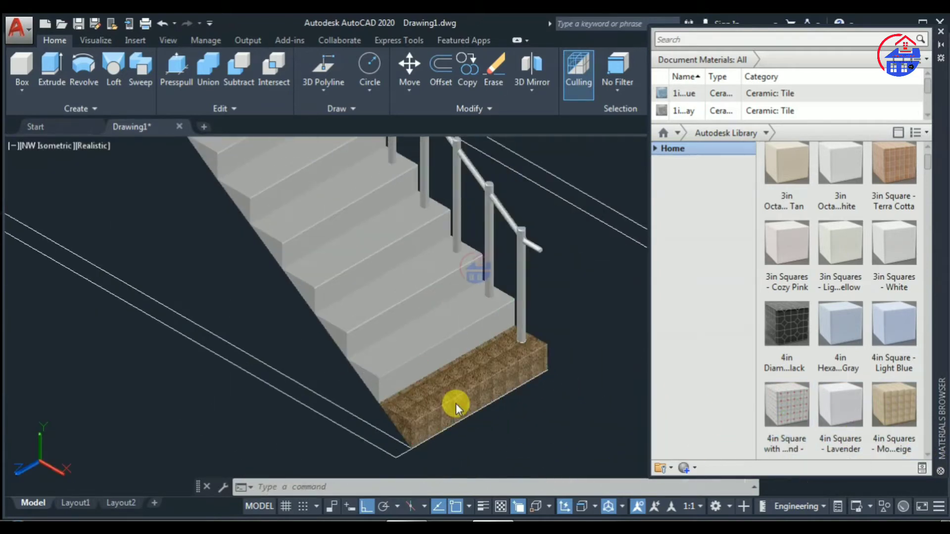
pyautogui.scroll(-4, 928, 428)
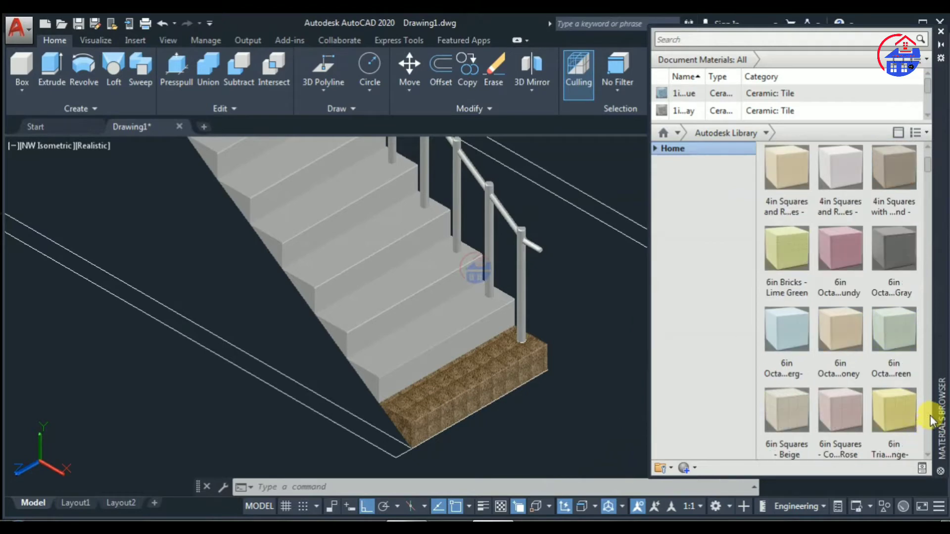
pyautogui.moveTo(786, 168); pyautogui.dragTo(467, 366)
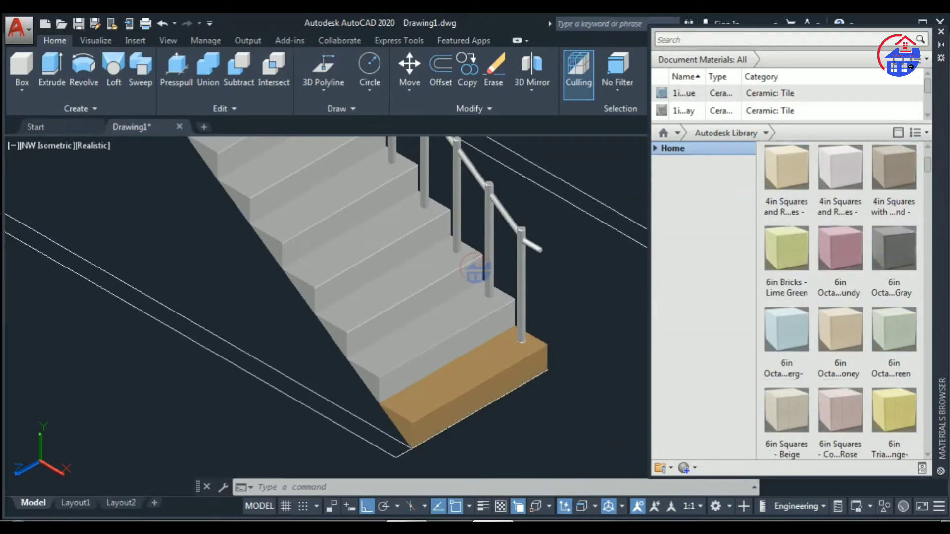
# Scroll the Autodesk Library down to the American Cherry wood material.
pyautogui.scroll(5, 471, 398)
pyautogui.scroll(-3, 475, 401)
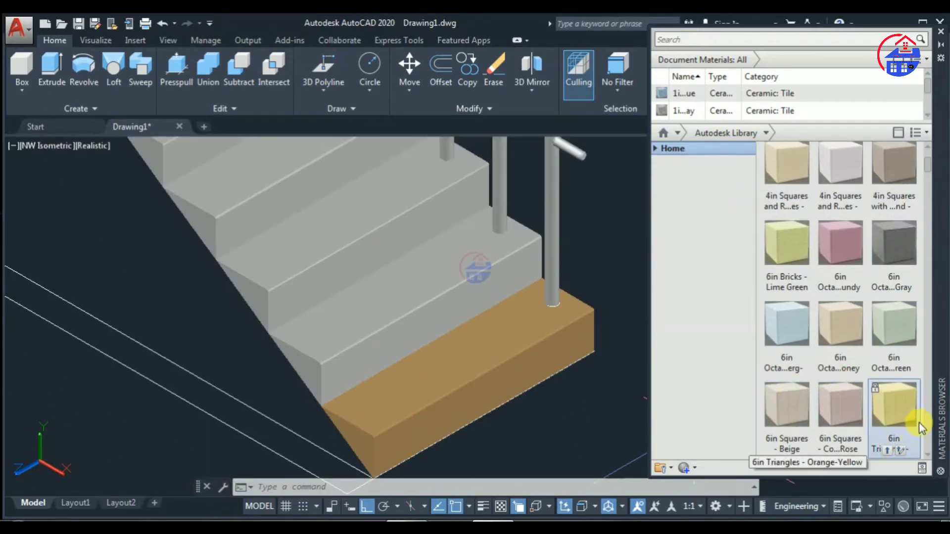
pyautogui.scroll(-1, 930, 456)
pyautogui.scroll(-1, 930, 455)
pyautogui.scroll(-1, 932, 457)
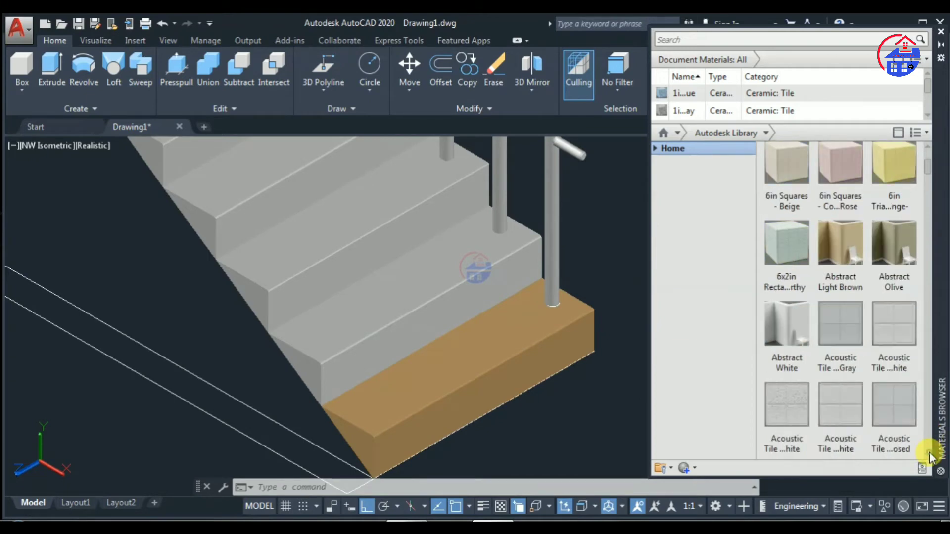
pyautogui.scroll(-1, 931, 457)
pyautogui.scroll(-1, 931, 458)
pyautogui.scroll(-1, 931, 457)
pyautogui.scroll(-1, 931, 457)
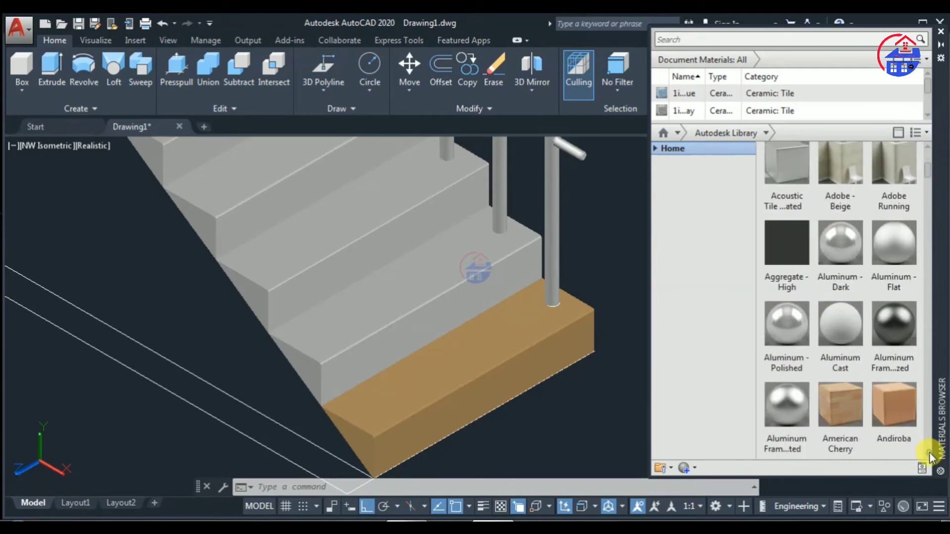
pyautogui.scroll(-1, 931, 457)
# Drag American Cherry onto the stair base and the lower half-dozen grey steps.
pyautogui.moveTo(833, 335); pyautogui.dragTo(490, 374)
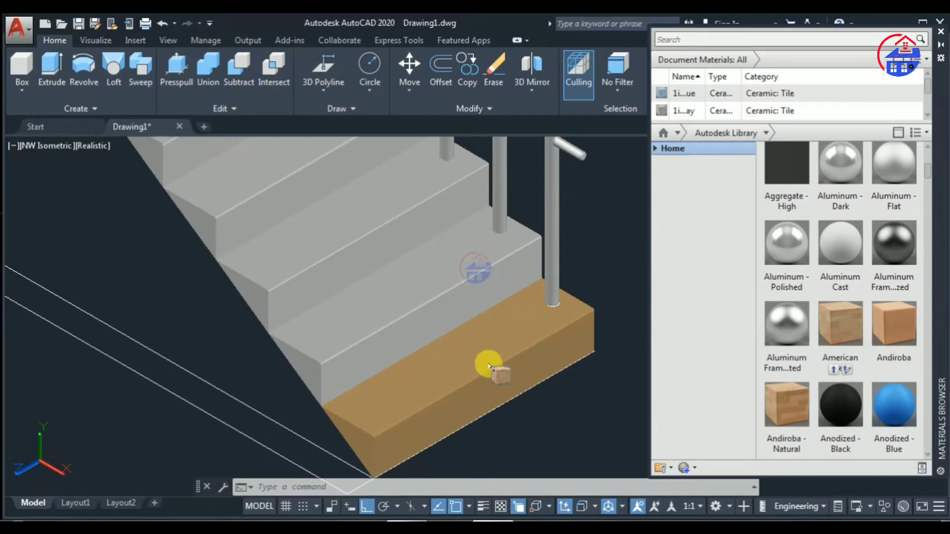
pyautogui.scroll(2, 492, 381)
pyautogui.scroll(-2, 472, 384)
pyautogui.scroll(-2, 472, 384)
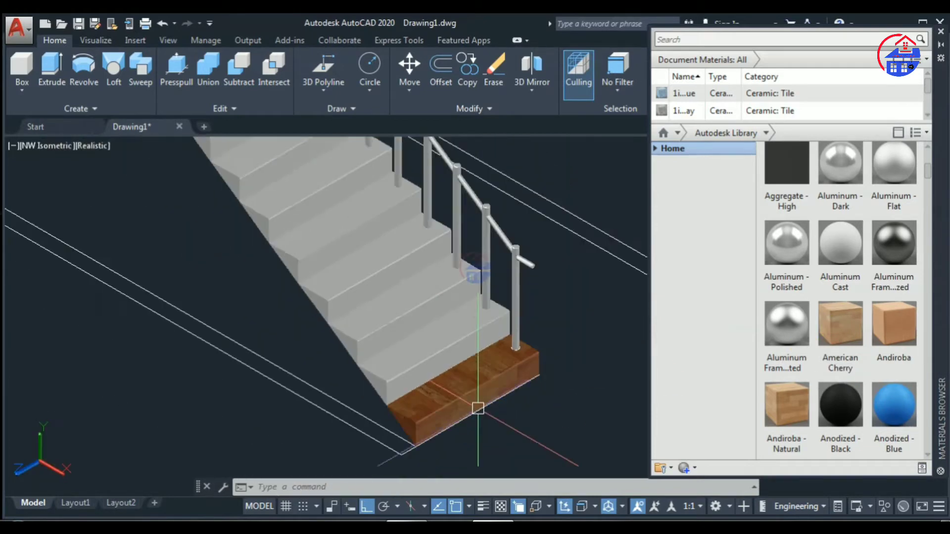
pyautogui.moveTo(835, 323); pyautogui.dragTo(435, 344)
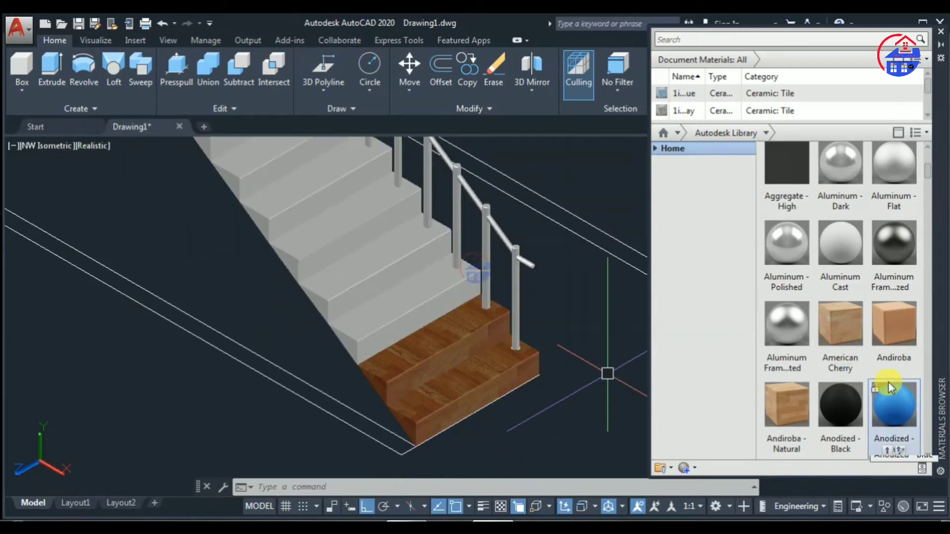
pyautogui.moveTo(825, 312); pyautogui.dragTo(409, 282)
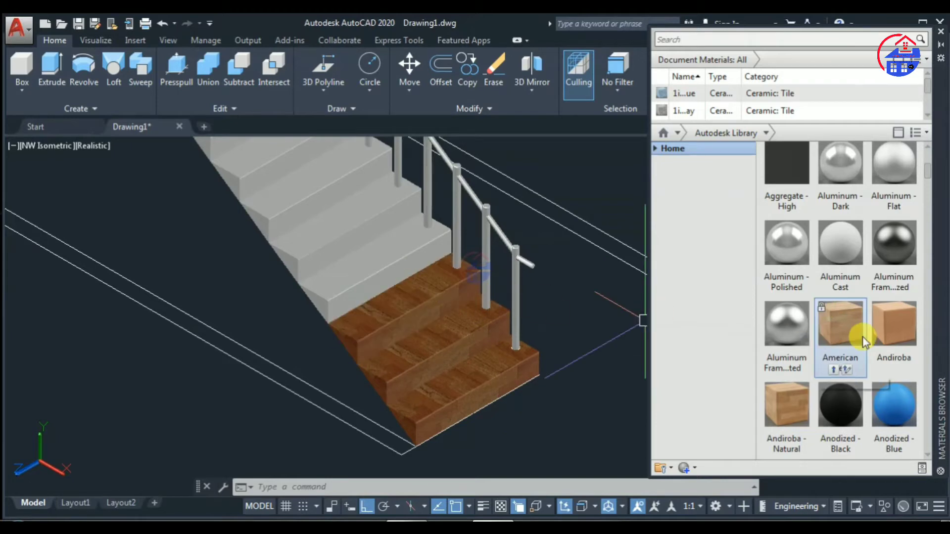
pyautogui.moveTo(841, 317); pyautogui.dragTo(386, 259)
pyautogui.moveTo(850, 325); pyautogui.dragTo(388, 247)
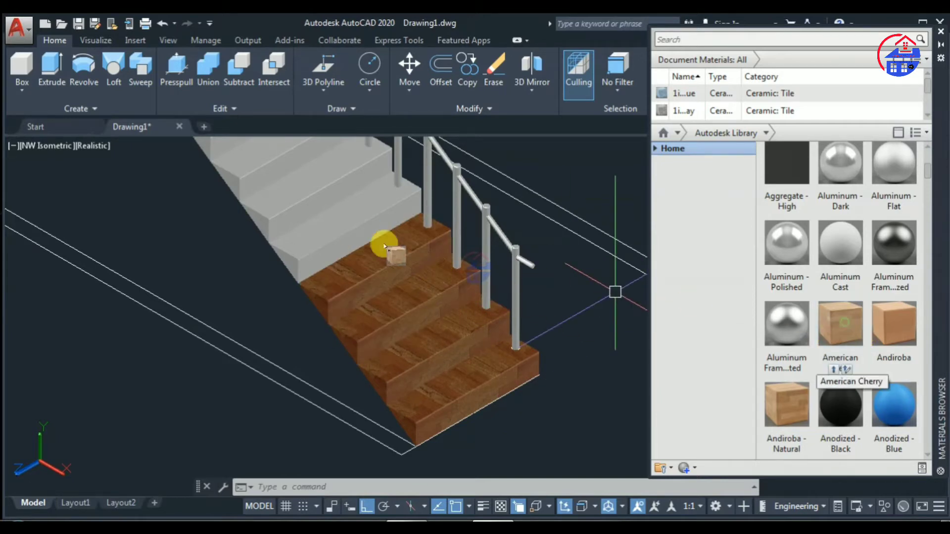
pyautogui.moveTo(624, 271); pyautogui.dragTo(624, 407, button='middle')
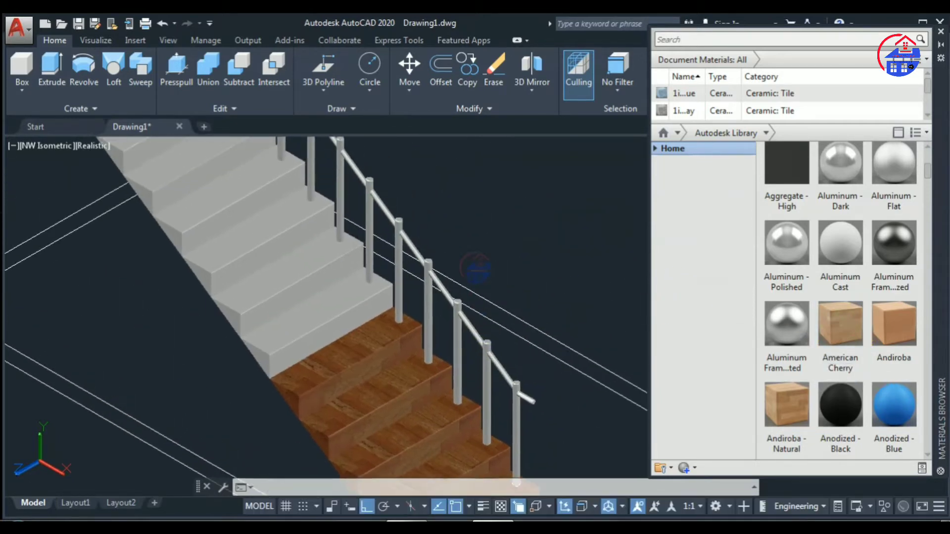
pyautogui.moveTo(826, 326); pyautogui.dragTo(352, 314)
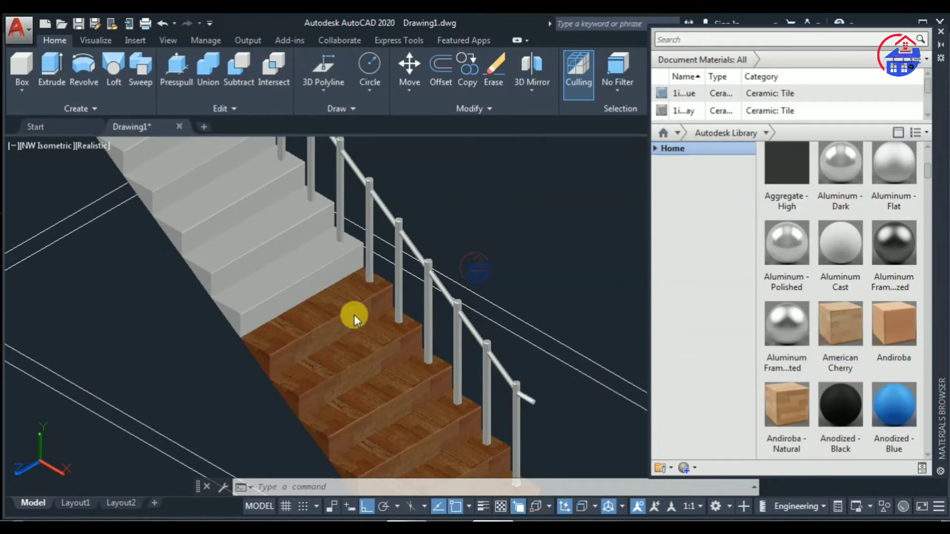
pyautogui.moveTo(853, 336)
pyautogui.mouseDown()
pyautogui.moveTo(687, 339)
pyautogui.moveTo(291, 272)
pyautogui.mouseUp()
pyautogui.scroll(-2, 540, 393)
pyautogui.scroll(2, 541, 394)
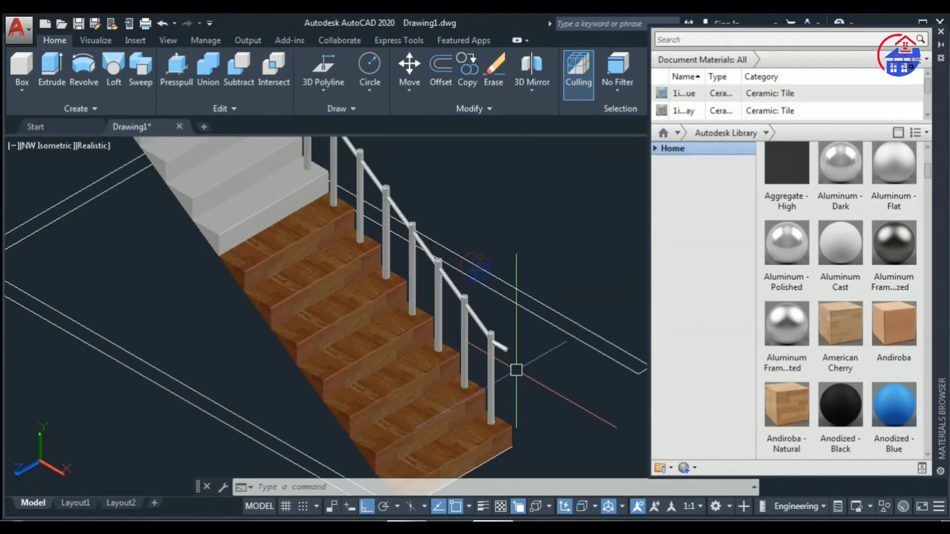
pyautogui.scroll(1, 515, 364)
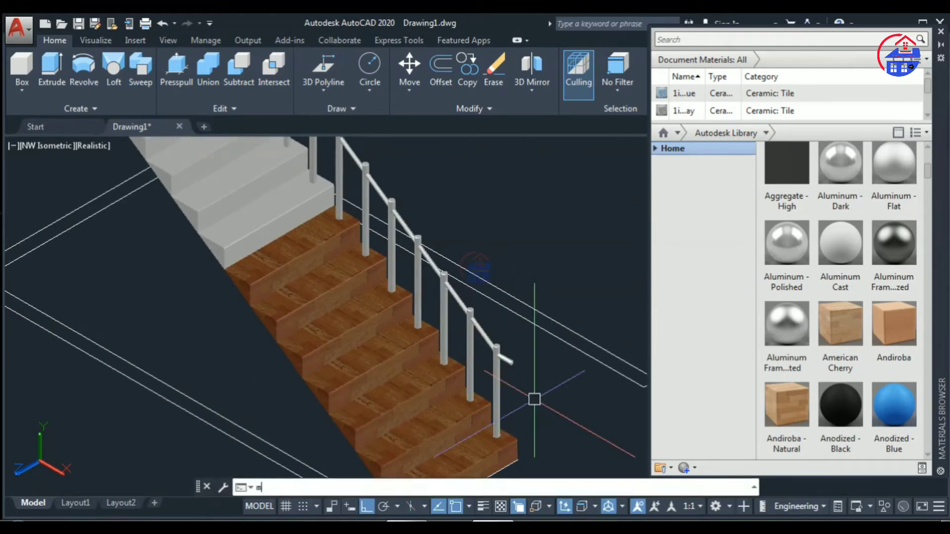
# Use MATCHPROP to copy a wooden step's American Cherry onto the grey steps and landing.
pyautogui.write('ath')
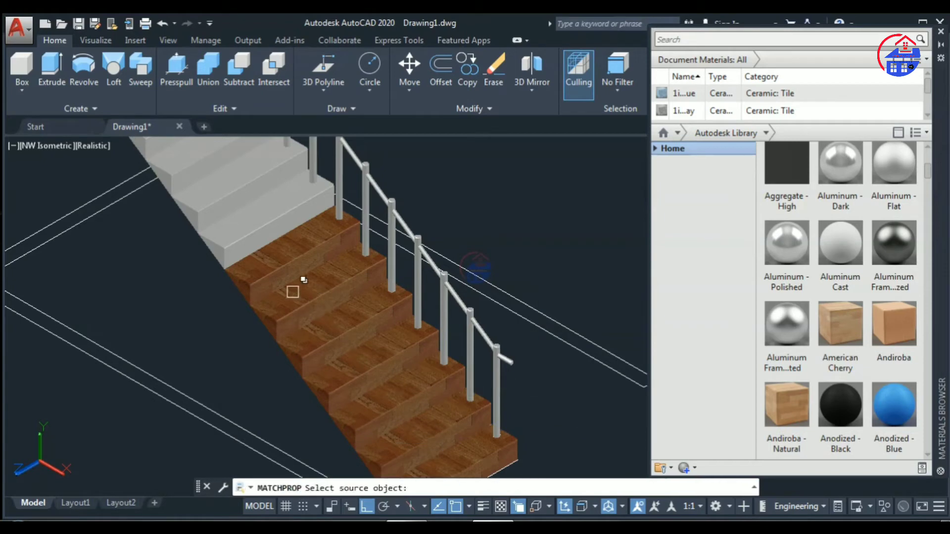
pyautogui.click(286, 269)
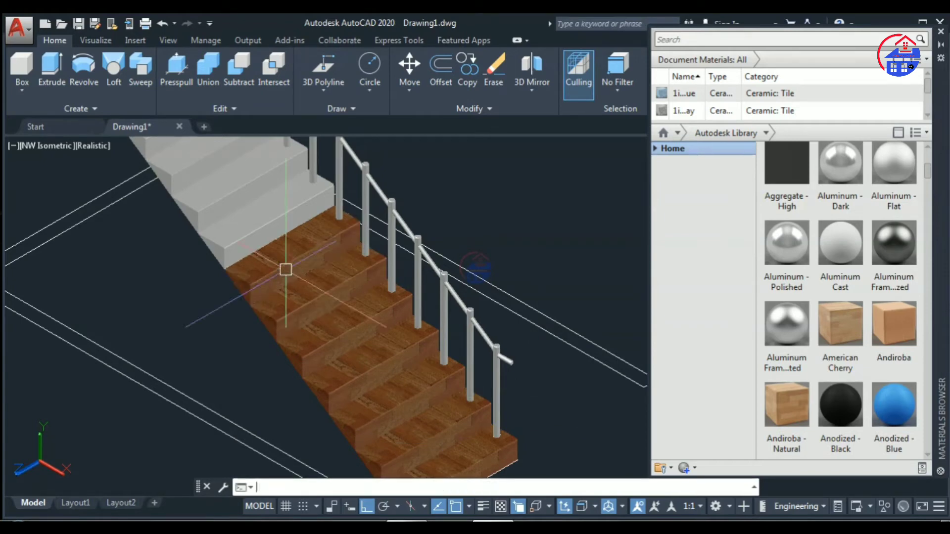
pyautogui.press('Return')
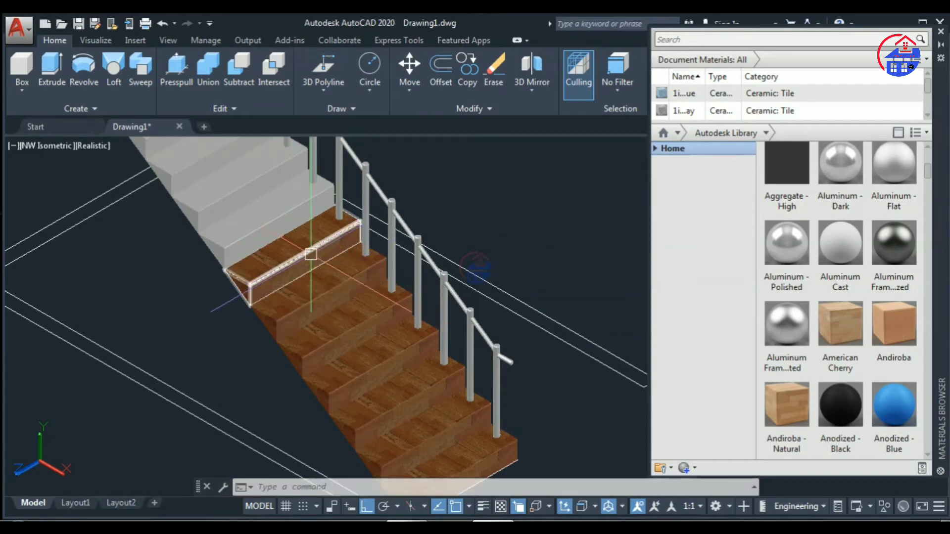
pyautogui.write('m')
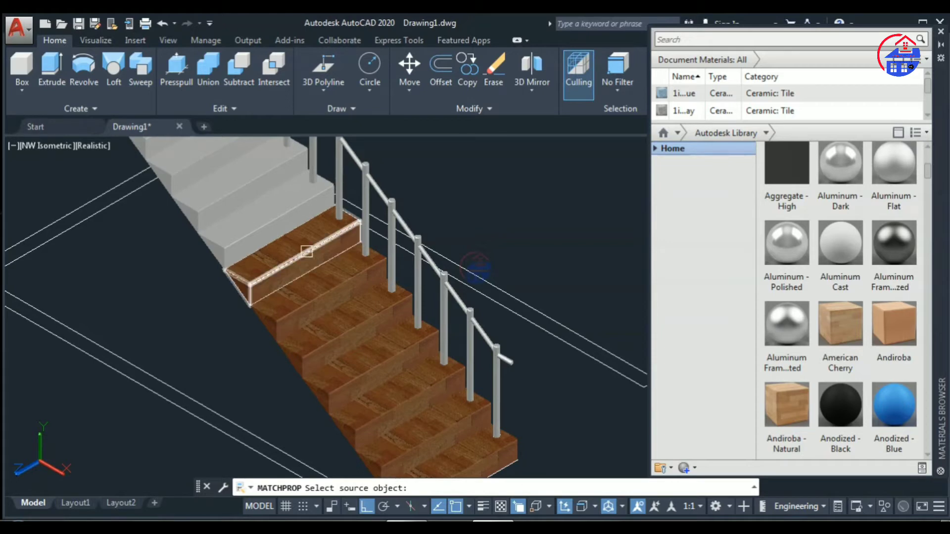
pyautogui.click(280, 248)
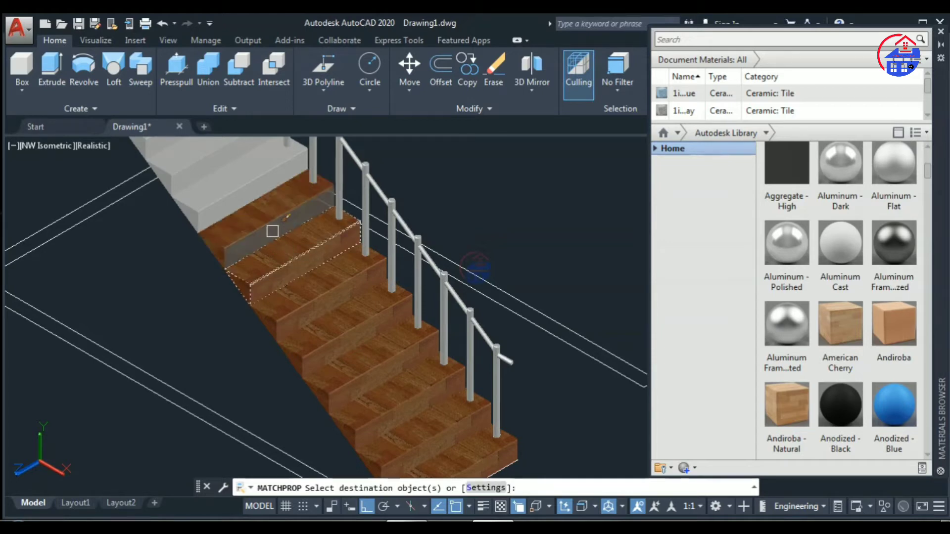
pyautogui.moveTo(246, 195); pyautogui.dragTo(354, 312, button='middle')
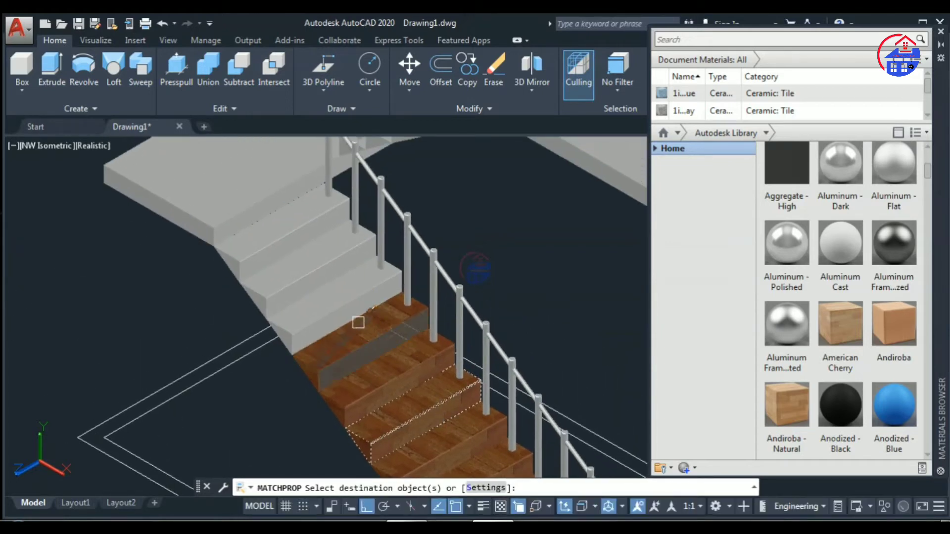
pyautogui.click(354, 312)
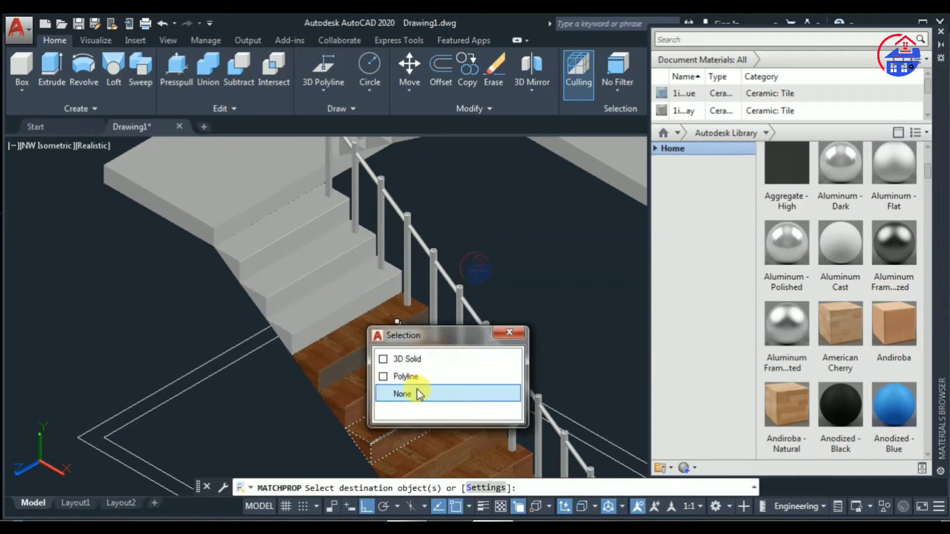
pyautogui.click(411, 360)
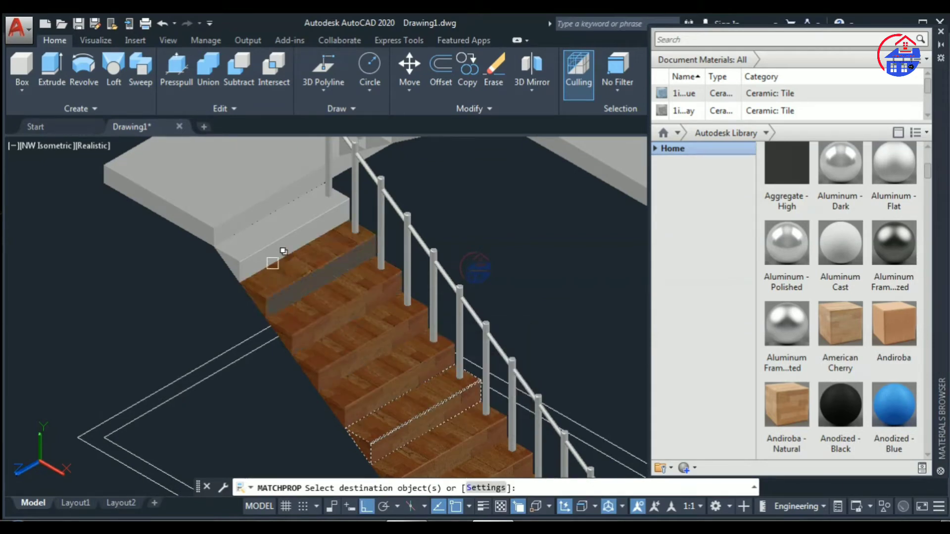
pyautogui.keyDown('shift'); pyautogui.moveTo(307, 318); pyautogui.dragTo(272, 291, button='middle'); pyautogui.keyUp('shift')
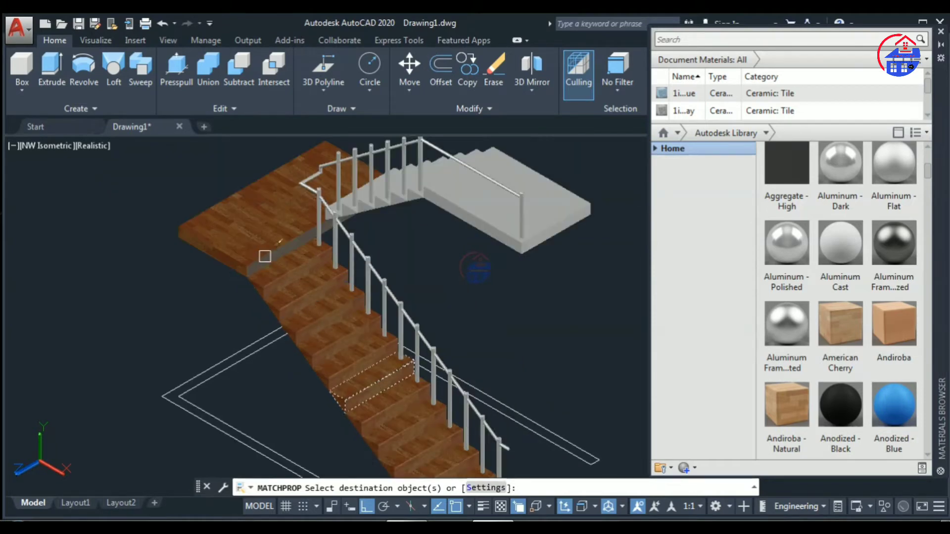
# Apply the American Cherry wood finish to the top landing and another stair piece.
pyautogui.click(350, 212)
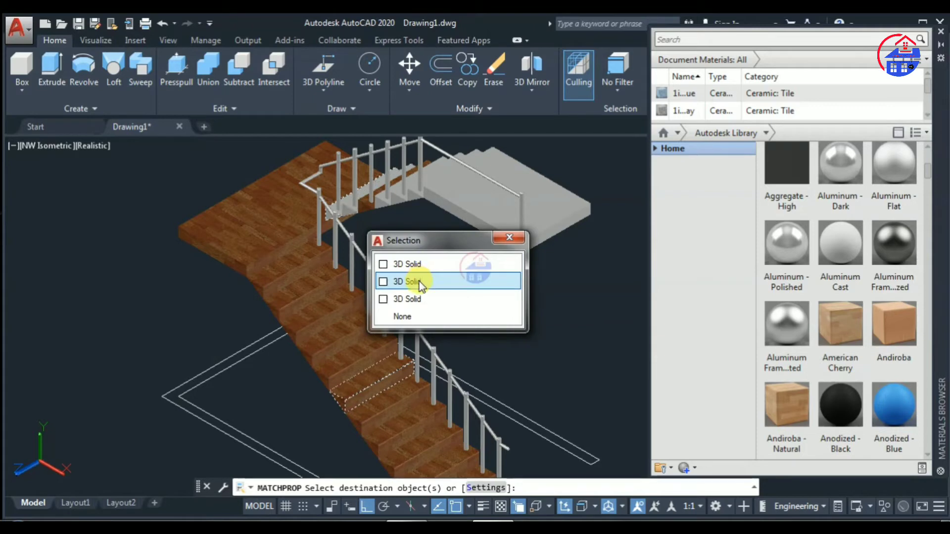
pyautogui.click(419, 266)
pyautogui.scroll(3, 379, 259)
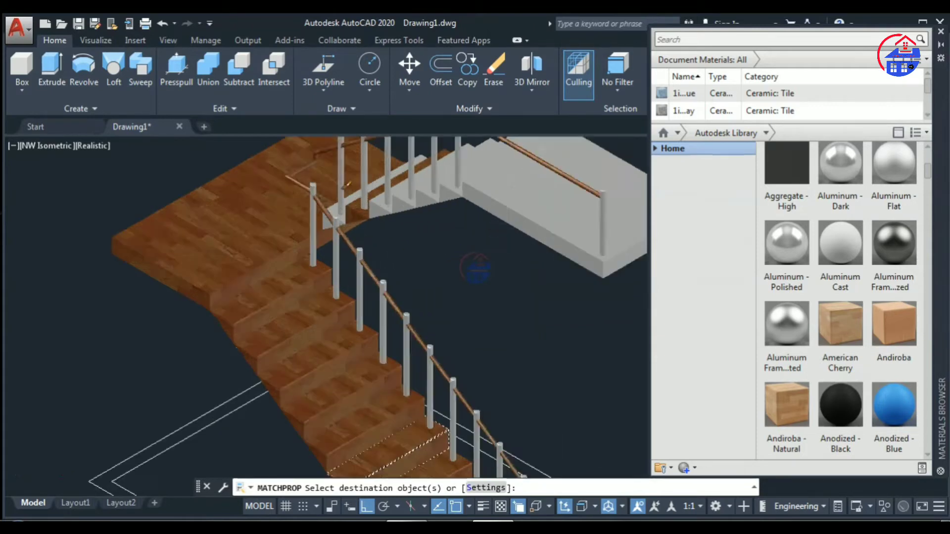
pyautogui.scroll(3, 341, 228)
pyautogui.scroll(2, 345, 240)
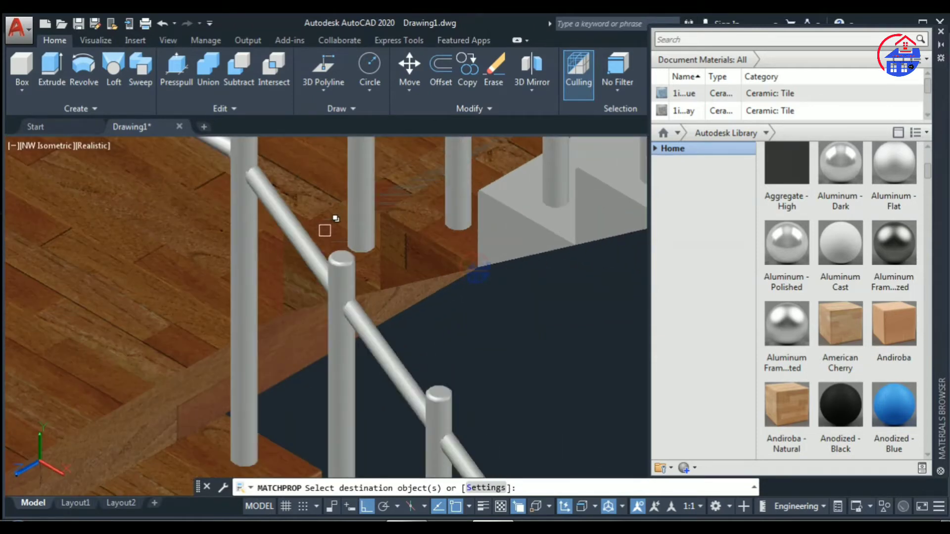
pyautogui.click(326, 231)
pyautogui.click(415, 278)
pyautogui.scroll(-2, 440, 287)
# Give the last grey stair block of the second flight the wood finish.
pyautogui.click(479, 264)
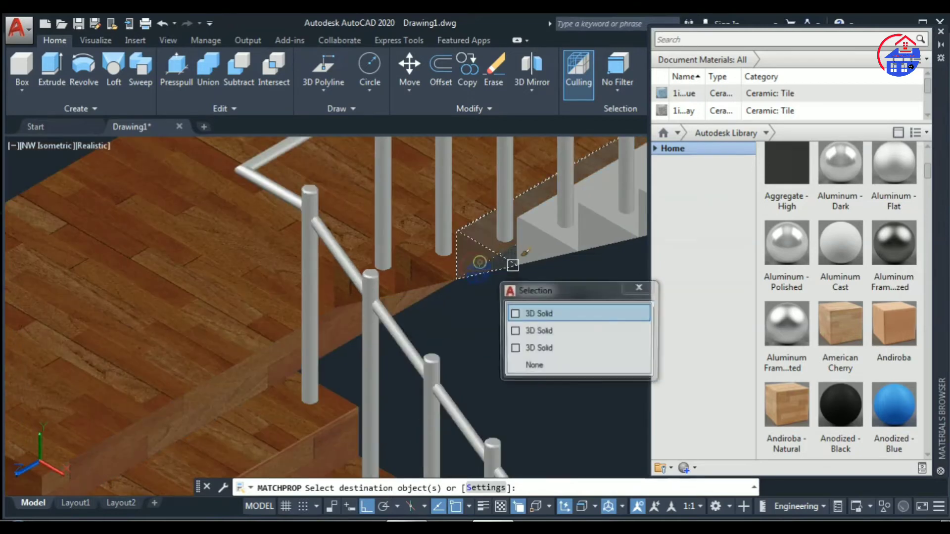
pyautogui.click(550, 313)
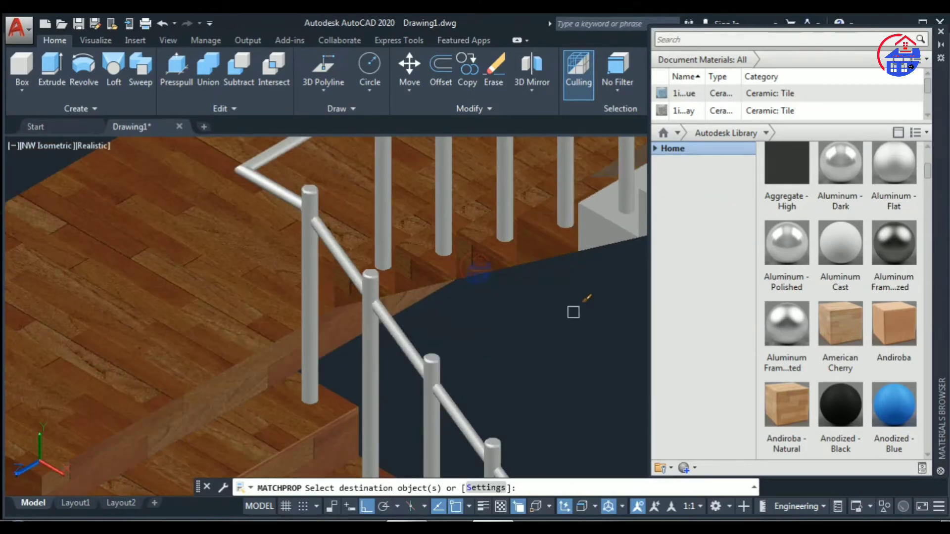
pyautogui.click(531, 509)
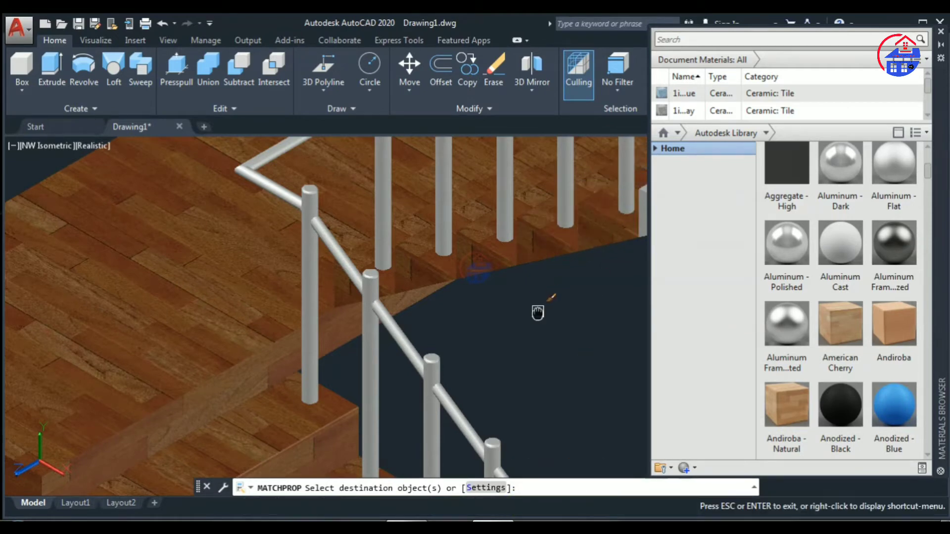
pyautogui.moveTo(537, 315); pyautogui.dragTo(250, 374, button='middle')
pyautogui.click(445, 284)
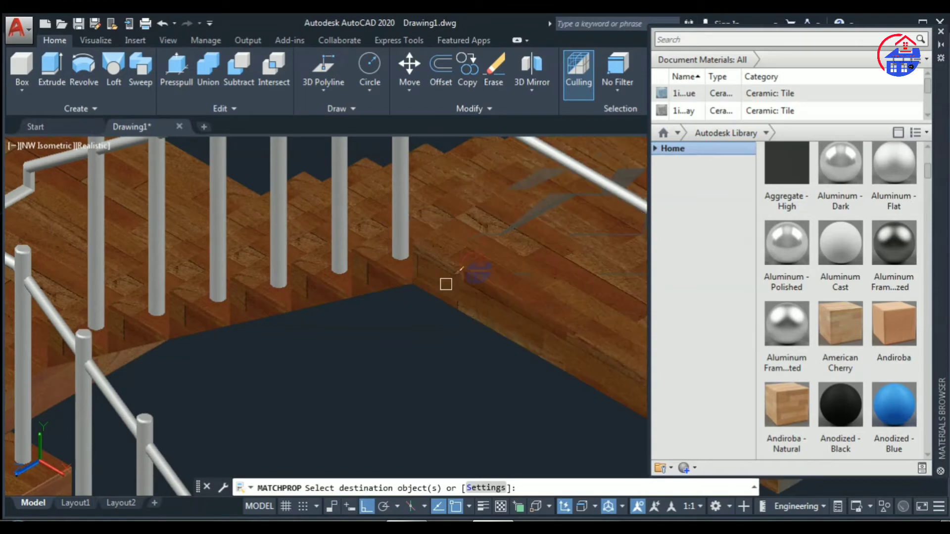
pyautogui.scroll(-5, 395, 374)
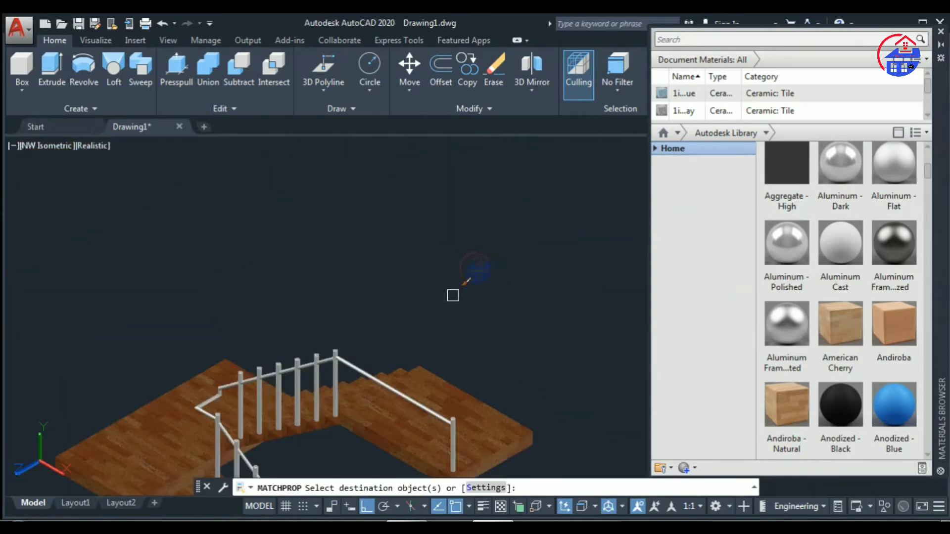
pyautogui.press('Escape')
# Orbit and zoom around the staircase, ending close on the lower flight's handrail end.
pyautogui.moveTo(470, 296)
pyautogui.keyDown('shift'); pyautogui.mouseDown(button='middle')
pyautogui.moveTo(380, 422)
pyautogui.moveTo(643, 383)
pyautogui.mouseUp(button='middle'); pyautogui.keyUp('shift')
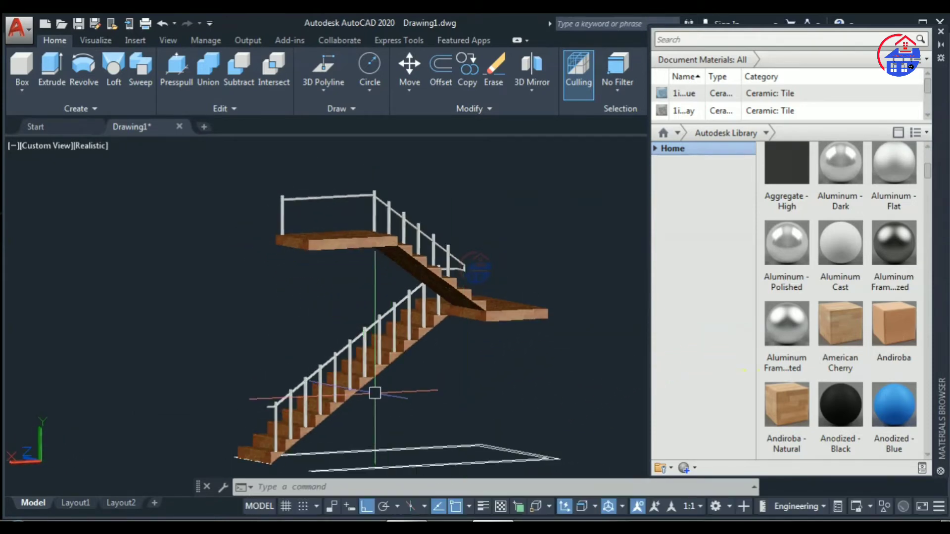
pyautogui.moveTo(374, 394)
pyautogui.keyDown('shift'); pyautogui.mouseDown(button='middle')
pyautogui.moveTo(526, 412)
pyautogui.moveTo(452, 435)
pyautogui.mouseUp(button='middle'); pyautogui.keyUp('shift')
pyautogui.scroll(3, 460, 418)
pyautogui.scroll(3, 484, 339)
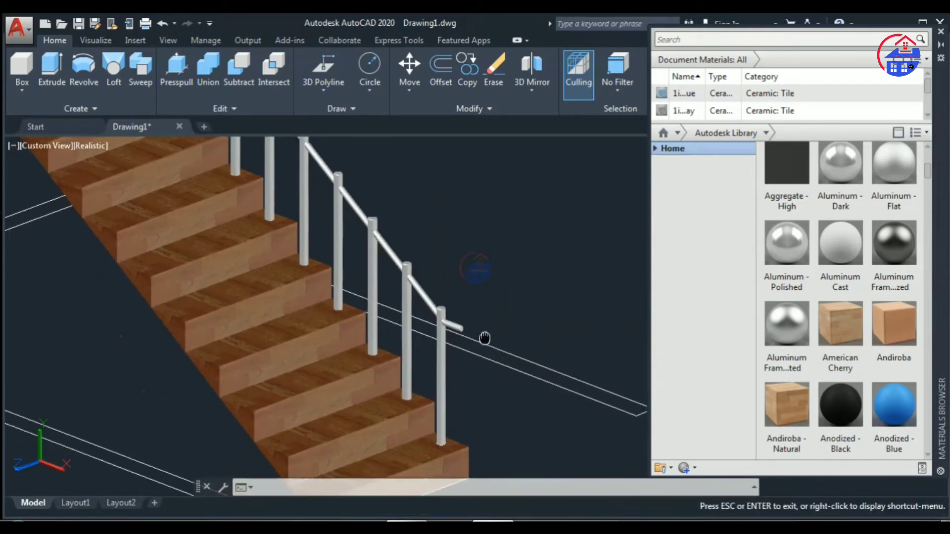
pyautogui.scroll(-5, 484, 338)
pyautogui.moveTo(485, 338)
pyautogui.keyDown('shift'); pyautogui.mouseDown(button='middle')
pyautogui.moveTo(409, 400)
pyautogui.moveTo(453, 417)
pyautogui.moveTo(586, 394)
pyautogui.moveTo(405, 393)
pyautogui.moveTo(405, 404)
pyautogui.mouseUp(button='middle'); pyautogui.keyUp('shift')
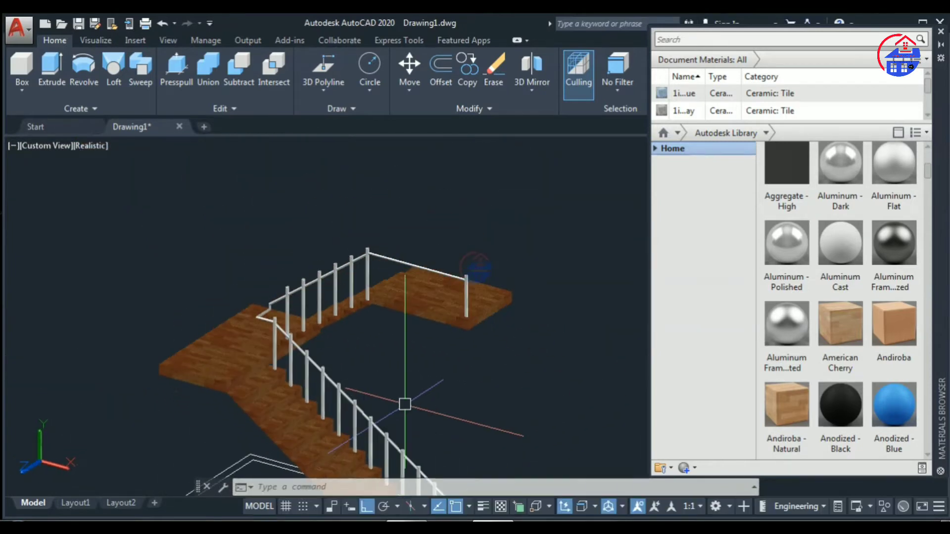
pyautogui.scroll(-3, 405, 405)
pyautogui.scroll(5, 420, 398)
pyautogui.scroll(3, 430, 396)
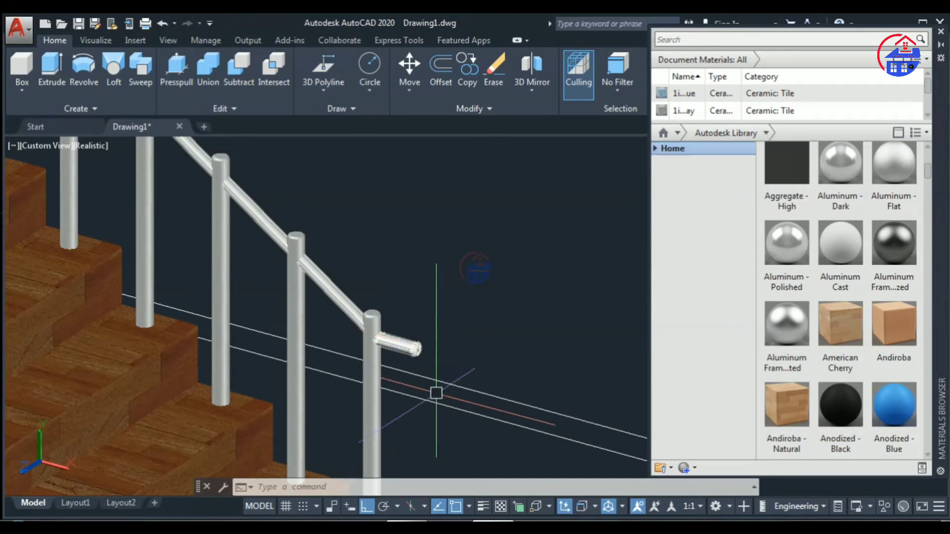
pyautogui.scroll(-2, 436, 393)
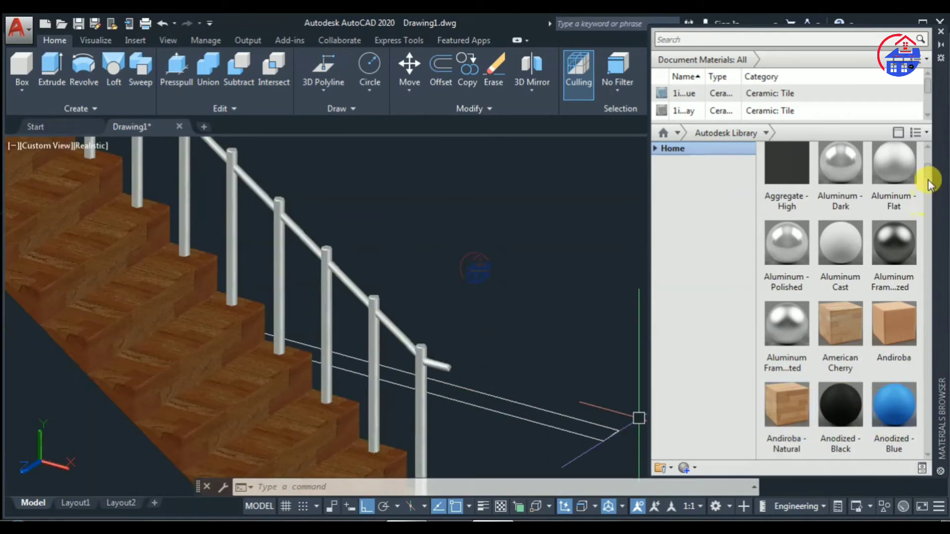
# Try the Checker Black-White and Chestnut materials on the lower flight's handrail.
pyautogui.moveTo(929, 184); pyautogui.dragTo(929, 212)
pyautogui.scroll(3, 928, 212)
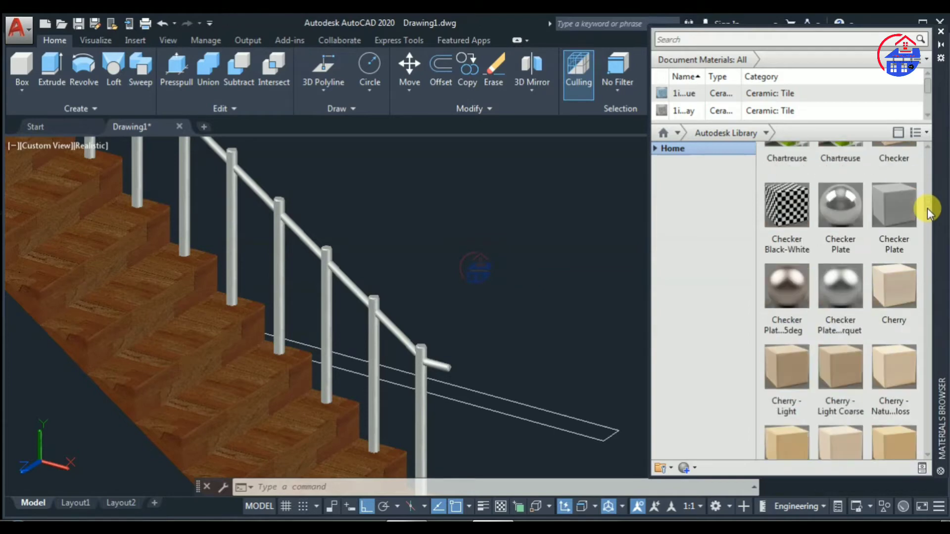
pyautogui.moveTo(843, 207); pyautogui.dragTo(439, 381)
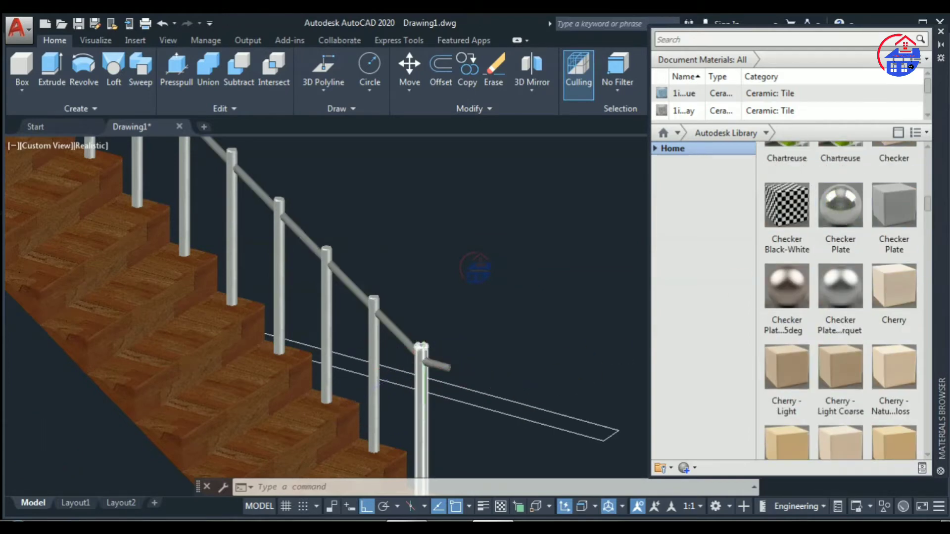
pyautogui.scroll(5, 440, 376)
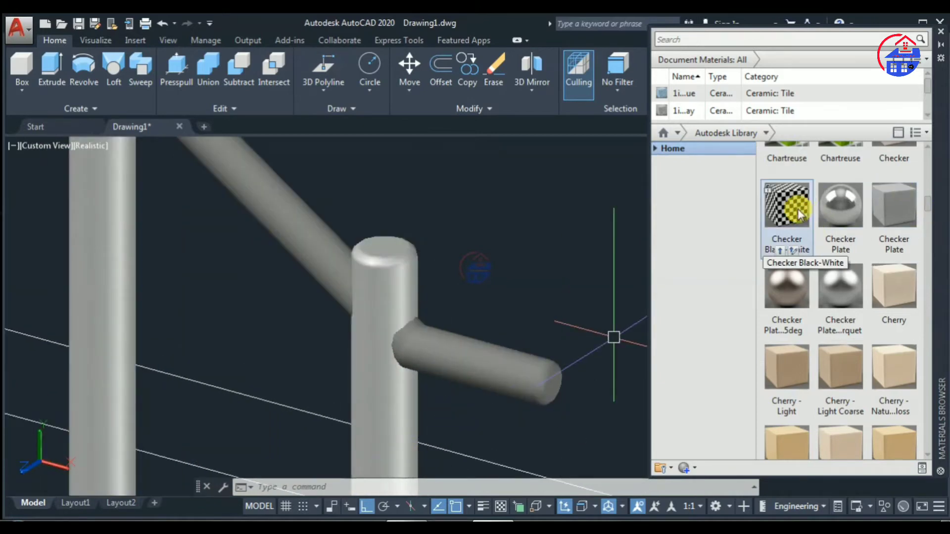
pyautogui.moveTo(787, 205); pyautogui.dragTo(518, 365)
pyautogui.scroll(-5, 524, 390)
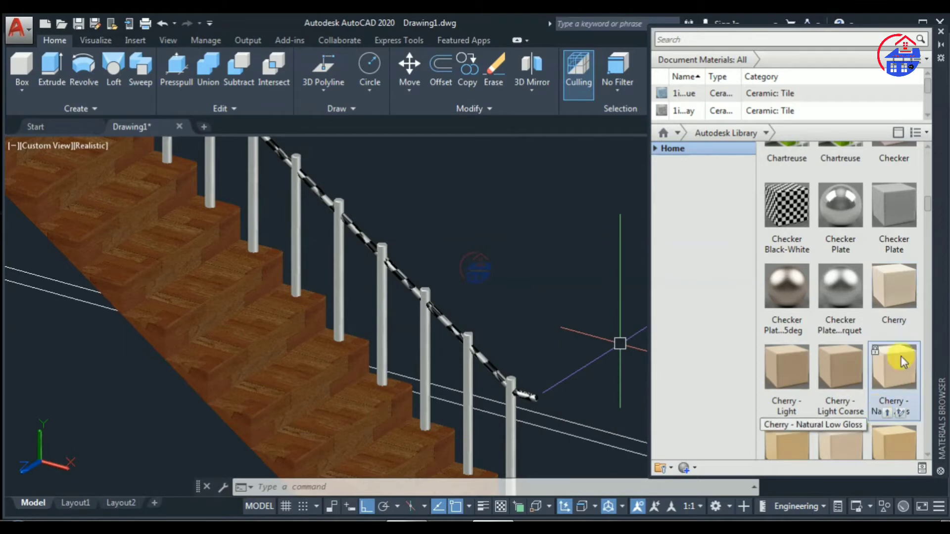
pyautogui.scroll(-3, 927, 286)
pyautogui.moveTo(840, 372); pyautogui.dragTo(525, 391)
# Apply the Copper - Satin material to the handrail.
pyautogui.scroll(3, 525, 388)
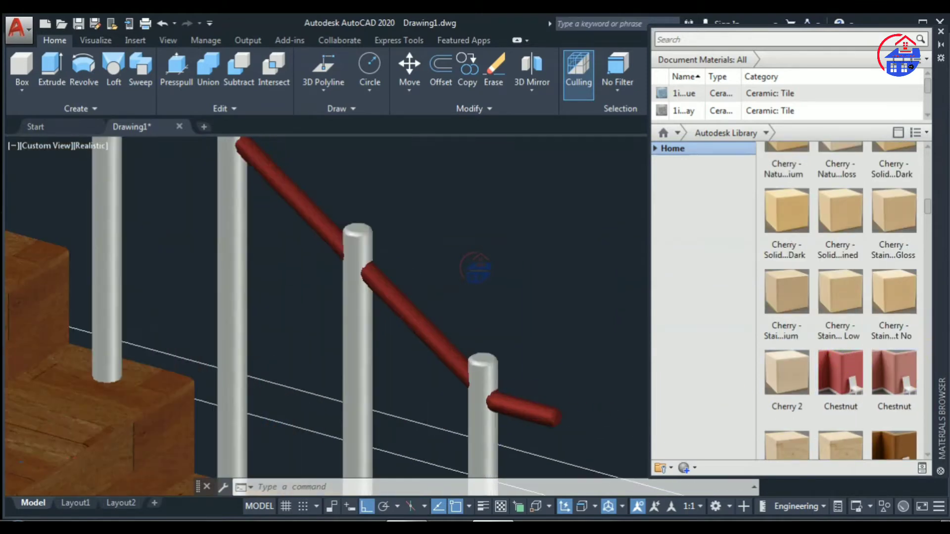
pyautogui.scroll(2, 526, 388)
pyautogui.scroll(-5, 525, 389)
pyautogui.scroll(-1, 915, 411)
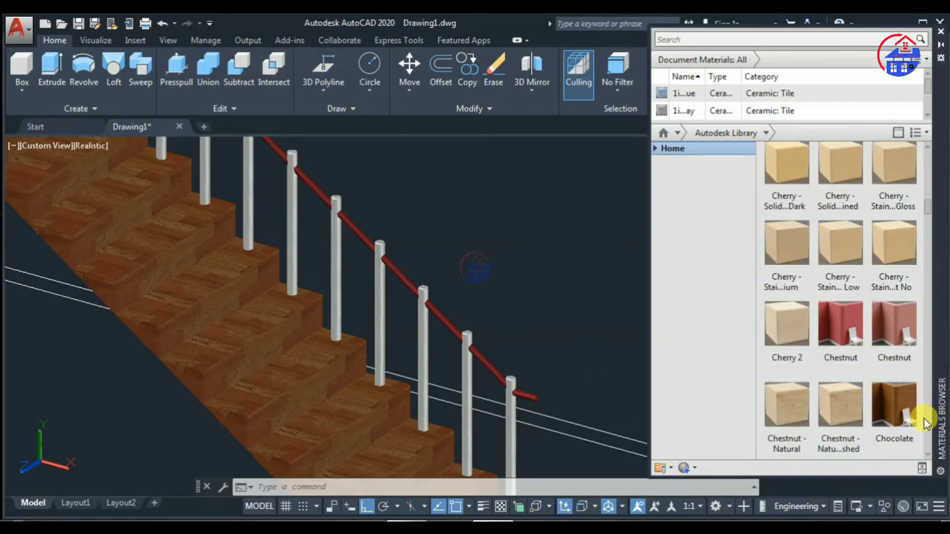
pyautogui.scroll(-4, 926, 418)
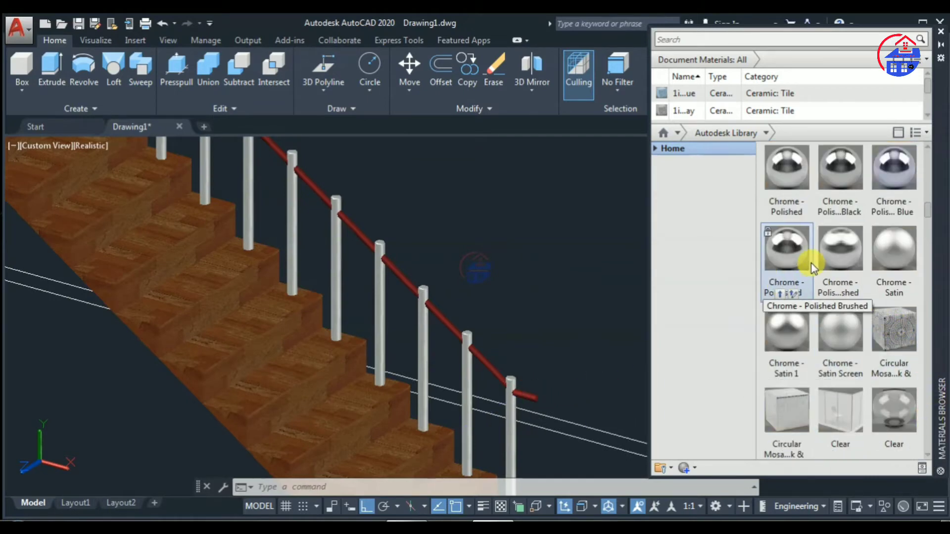
pyautogui.scroll(-1, 925, 410)
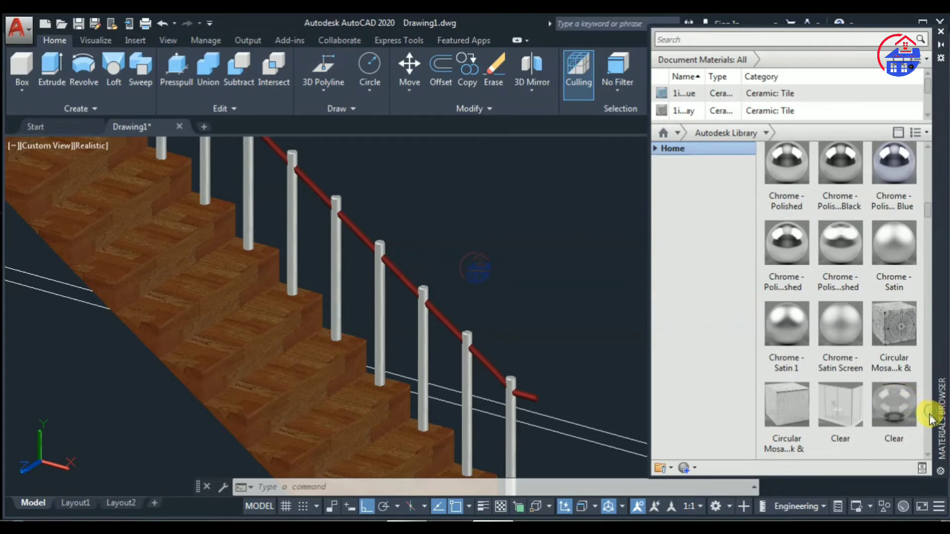
pyautogui.scroll(-3, 930, 418)
pyautogui.scroll(-3, 929, 419)
pyautogui.scroll(-3, 928, 418)
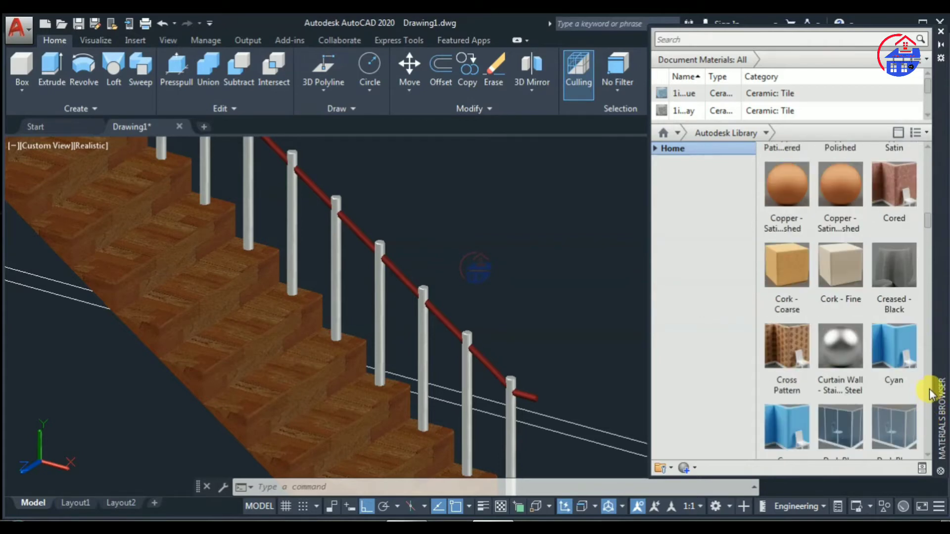
pyautogui.scroll(3, 898, 345)
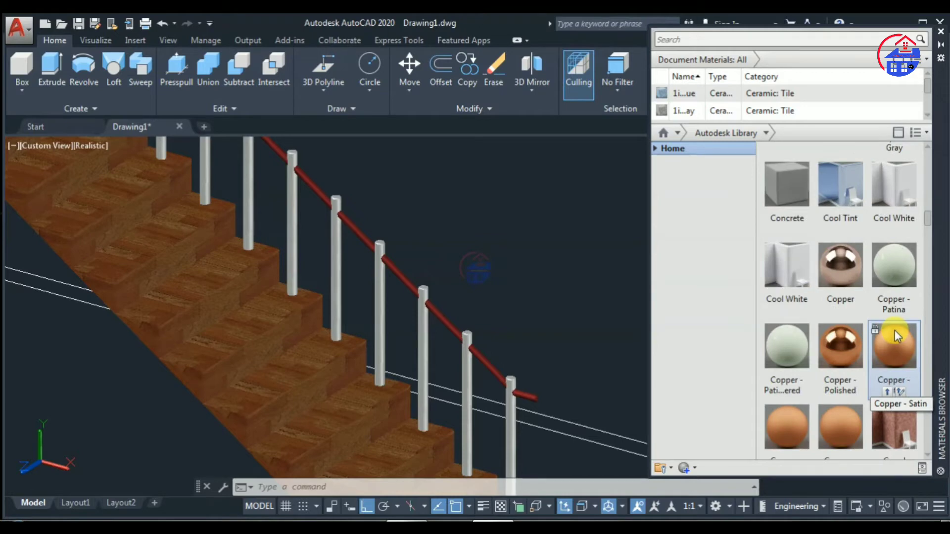
pyautogui.moveTo(841, 349); pyautogui.dragTo(524, 393)
# Replace it with the plain Copper material on the handrail.
pyautogui.scroll(5, 528, 341)
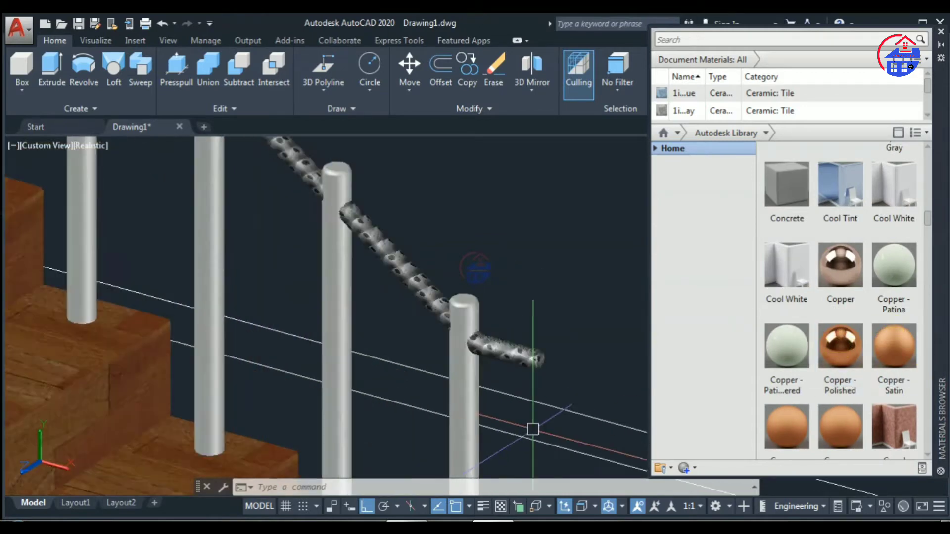
pyautogui.scroll(-3, 528, 341)
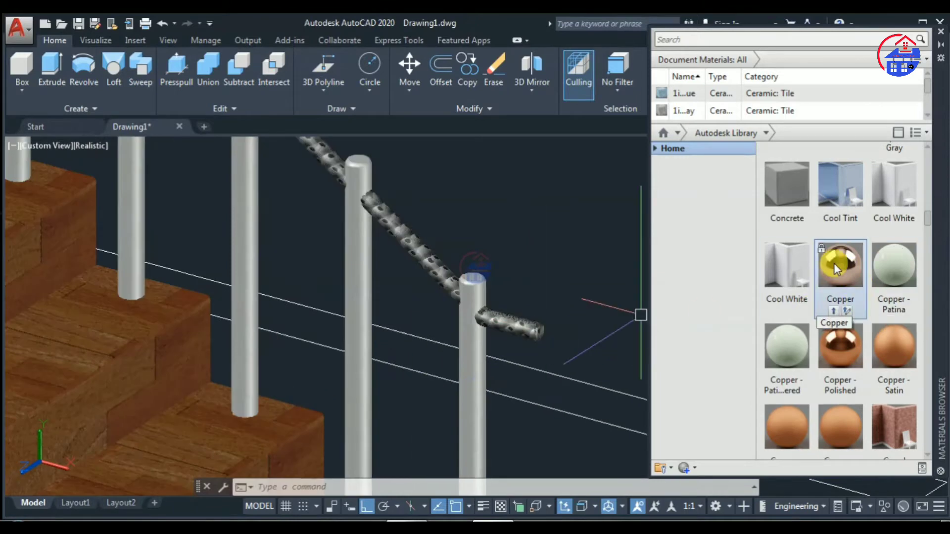
pyautogui.moveTo(833, 262); pyautogui.dragTo(530, 329)
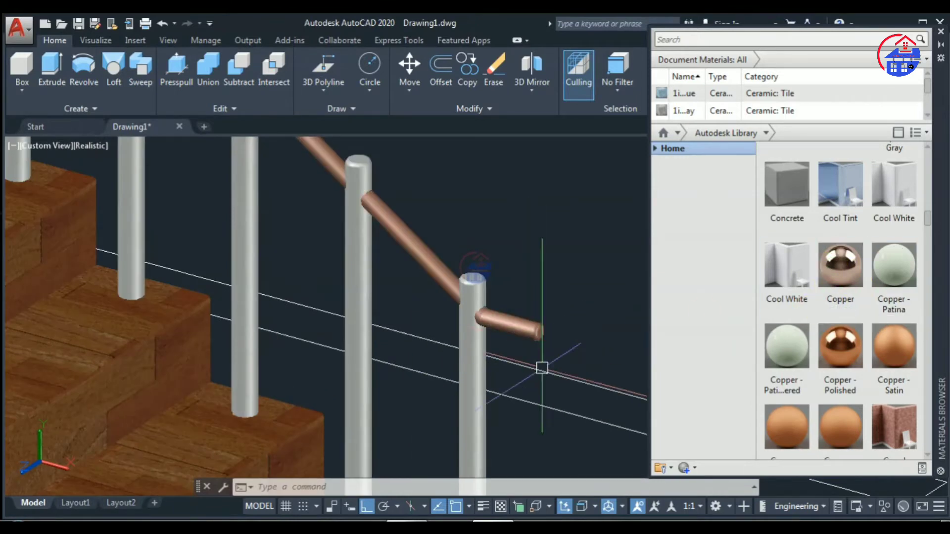
pyautogui.scroll(-3, 541, 368)
pyautogui.scroll(-2, 572, 399)
pyautogui.scroll(3, 595, 431)
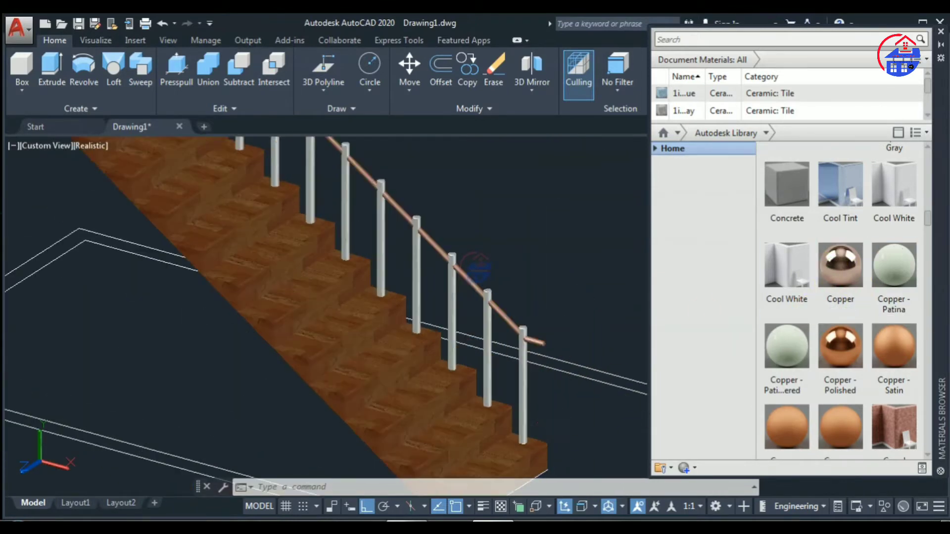
pyautogui.scroll(-1, 836, 435)
# Try Cross Pattern, then apply Cyan blue to the bottom post.
pyautogui.scroll(-5, 931, 373)
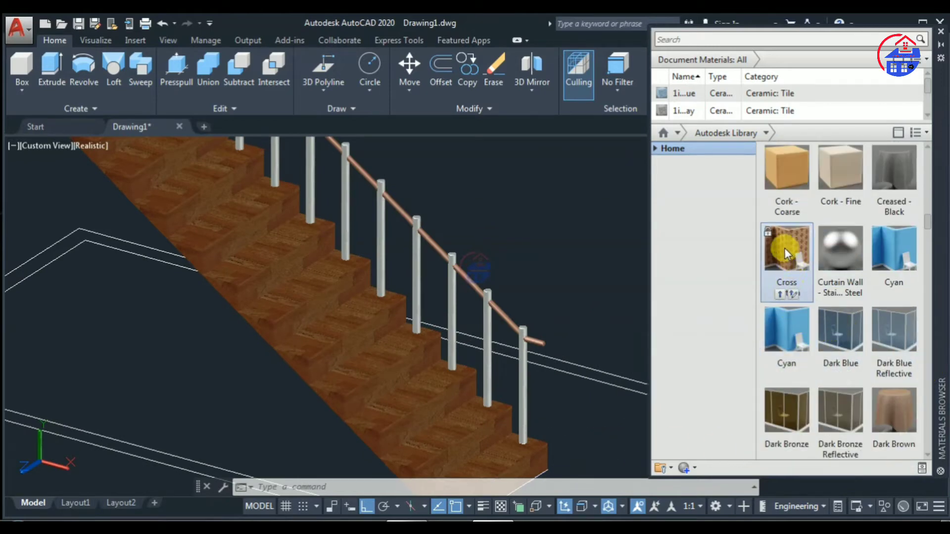
pyautogui.moveTo(787, 253); pyautogui.dragTo(540, 402)
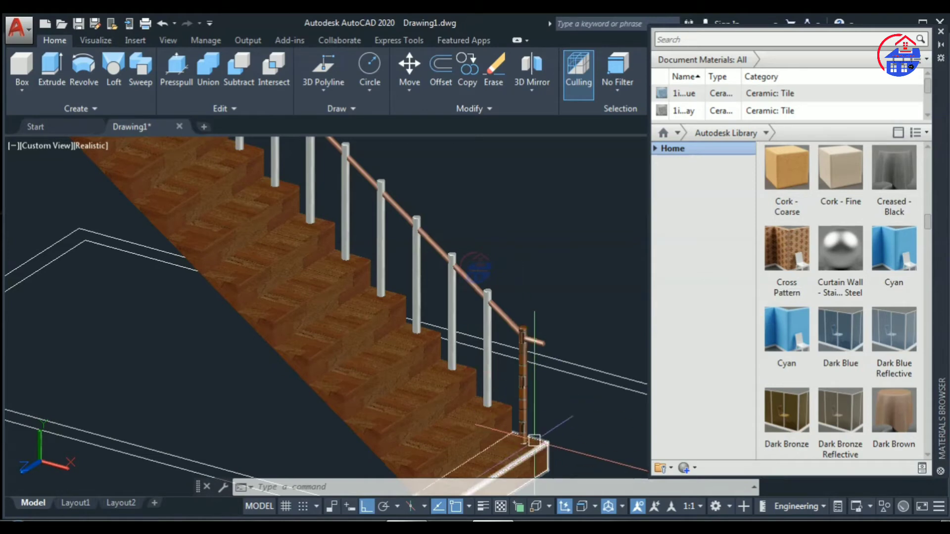
pyautogui.scroll(4, 535, 440)
pyautogui.scroll(-4, 534, 440)
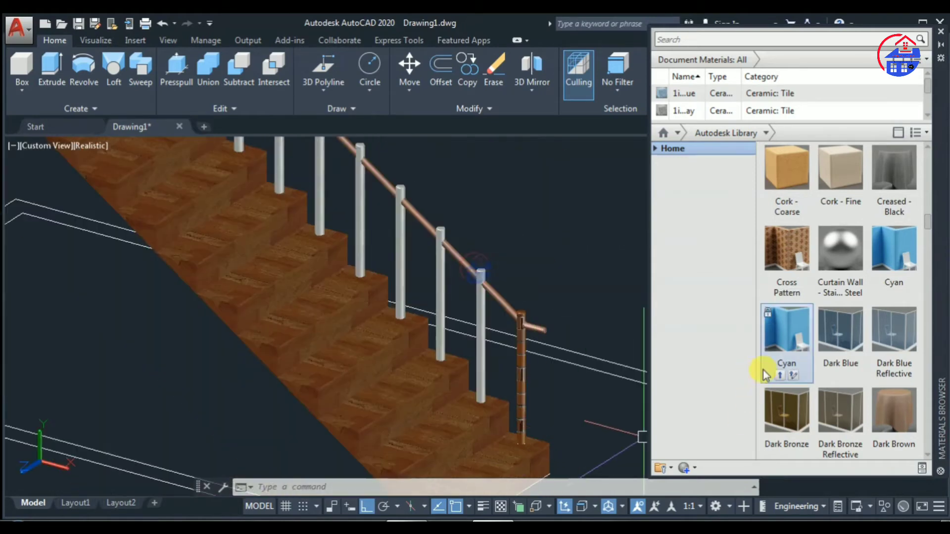
pyautogui.moveTo(787, 334); pyautogui.dragTo(519, 407)
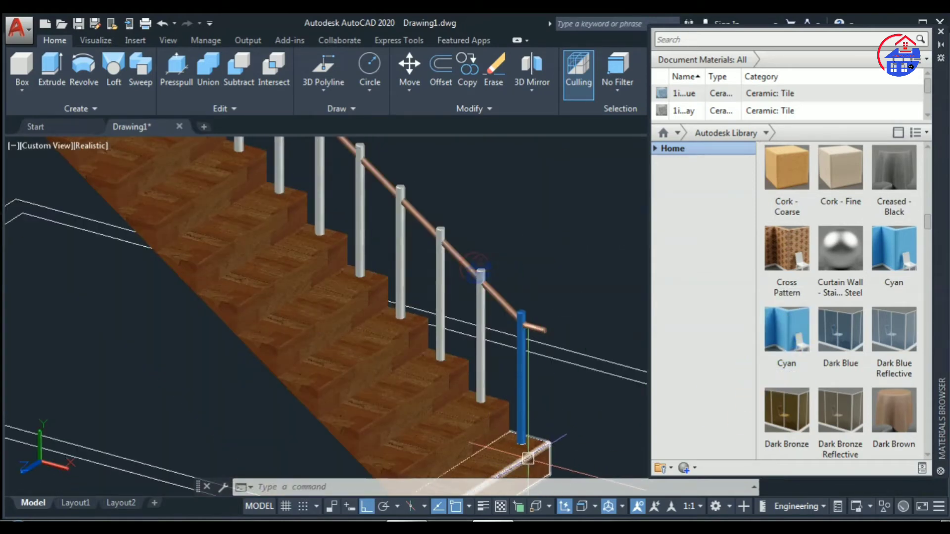
pyautogui.scroll(-5, 579, 414)
pyautogui.scroll(3, 579, 414)
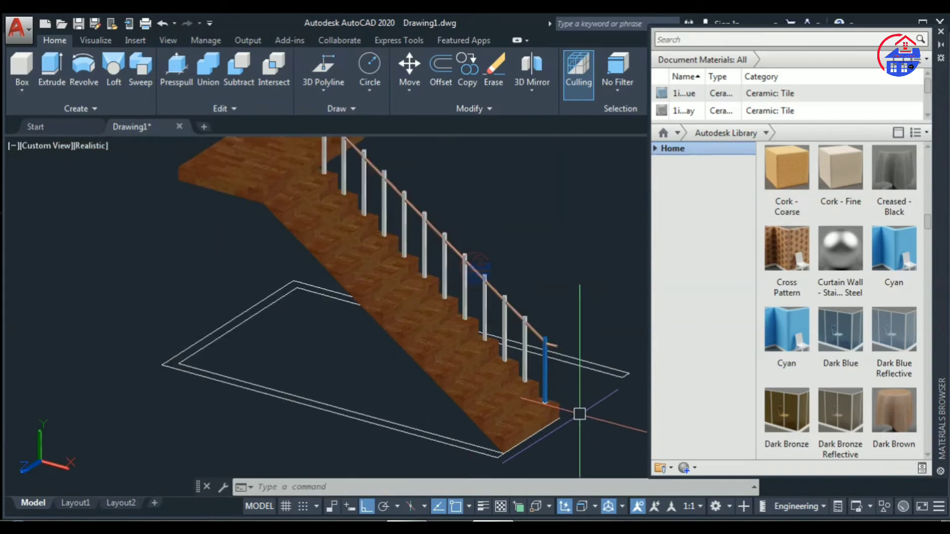
# Apply Cyan to the next baluster, using 3D object snap and selection cycling.
pyautogui.moveTo(783, 346); pyautogui.dragTo(650, 360)
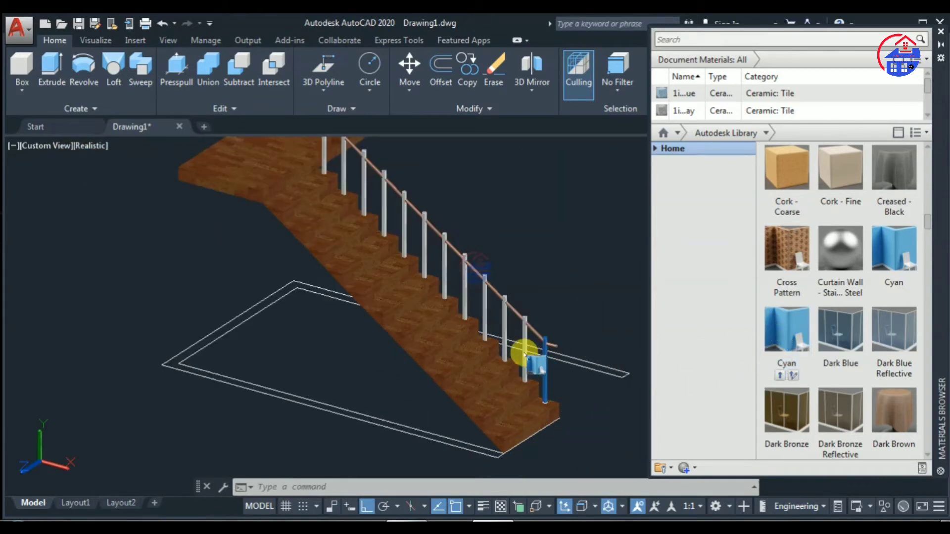
pyautogui.scroll(3, 547, 403)
pyautogui.scroll(2, 572, 456)
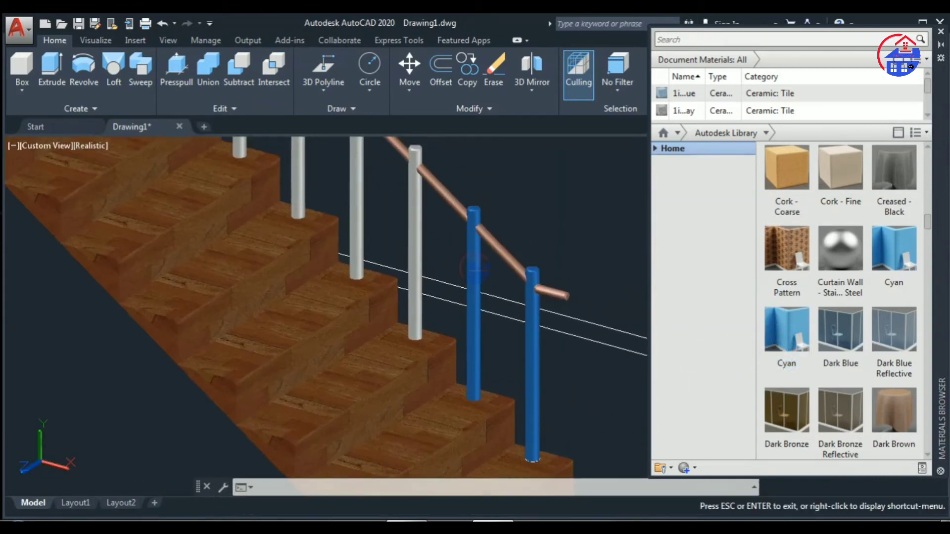
pyautogui.scroll(3, 517, 469)
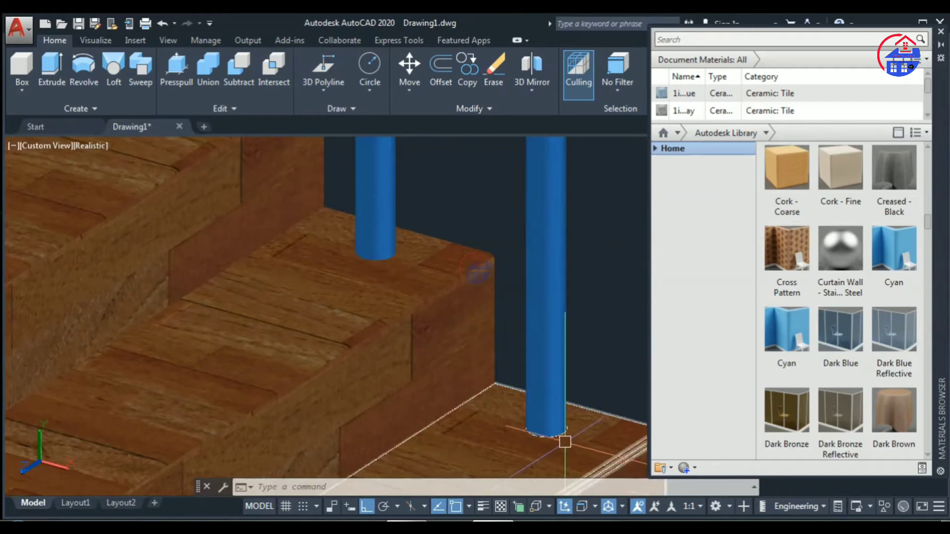
pyautogui.click(543, 508)
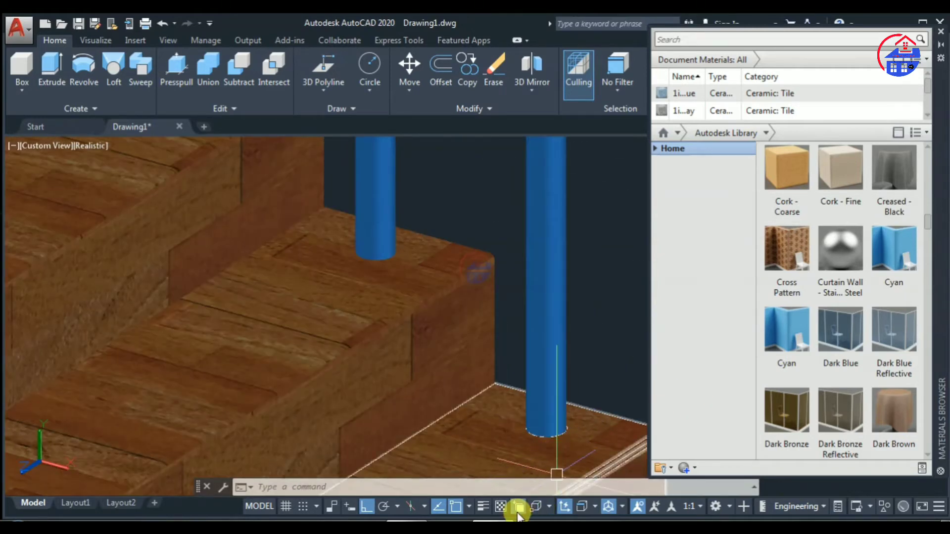
pyautogui.click(551, 435)
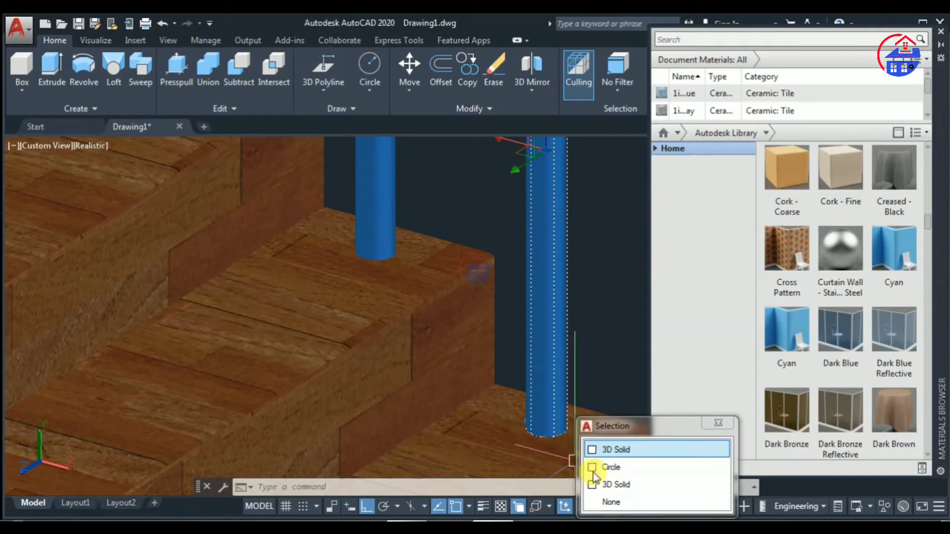
pyautogui.click(614, 467)
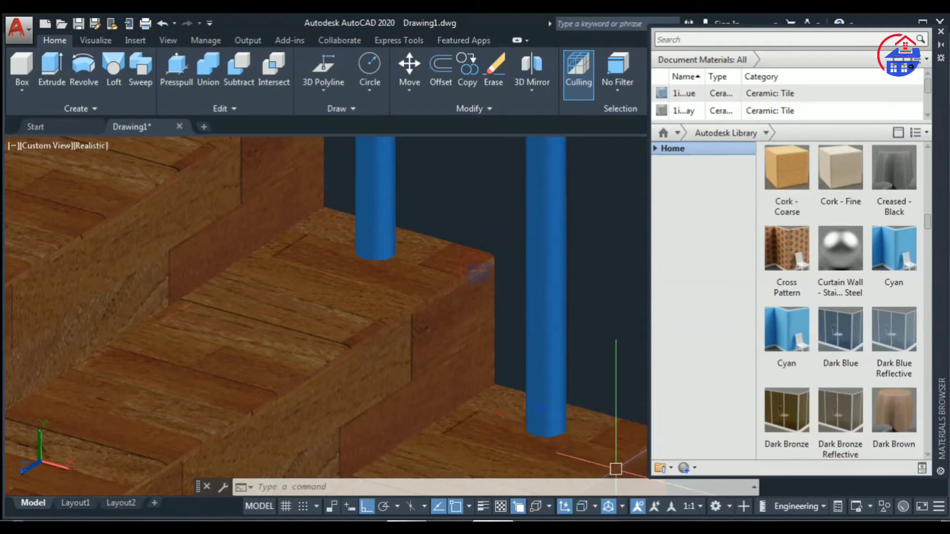
pyautogui.scroll(-5, 615, 469)
pyautogui.scroll(3, 576, 409)
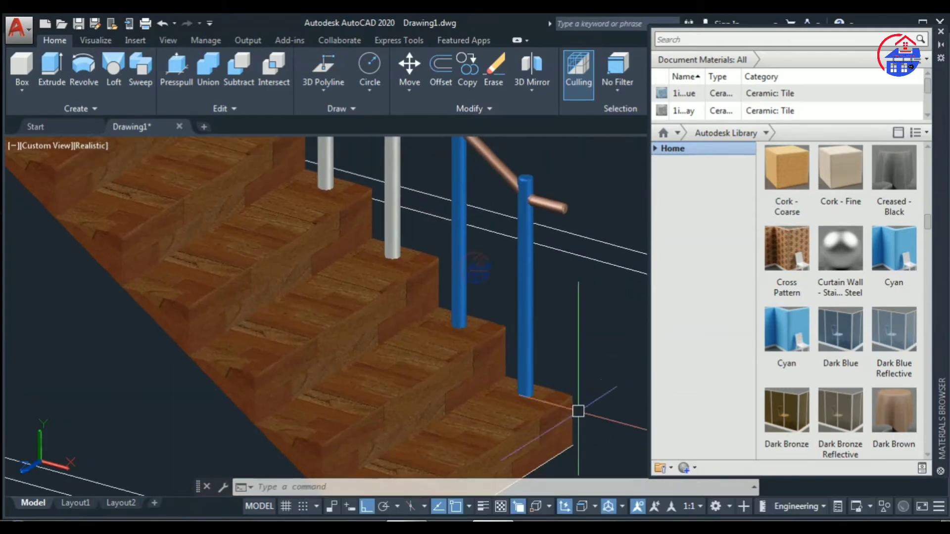
pyautogui.moveTo(787, 208); pyautogui.dragTo(416, 490)
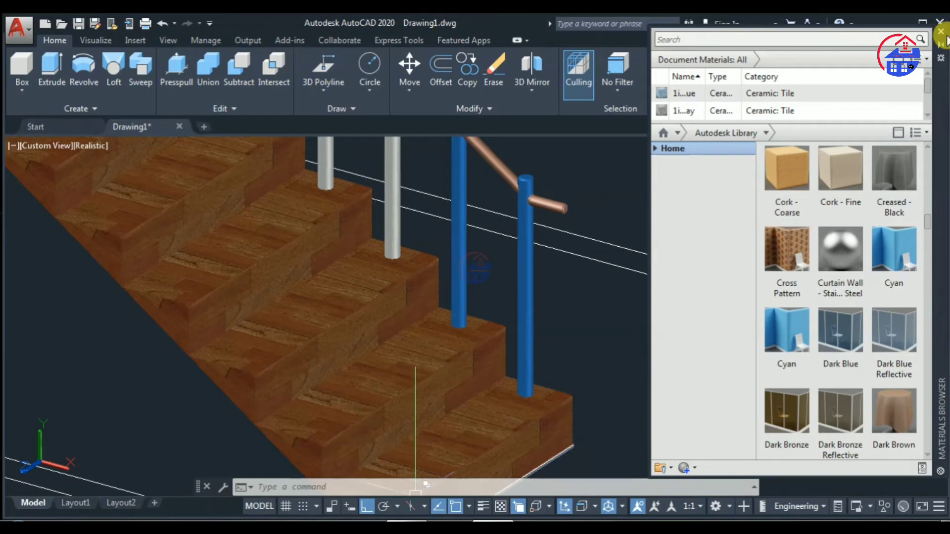
# Close the Materials Browser and reposition the staircase view.
pyautogui.click(939, 23)
pyautogui.scroll(-3, 522, 271)
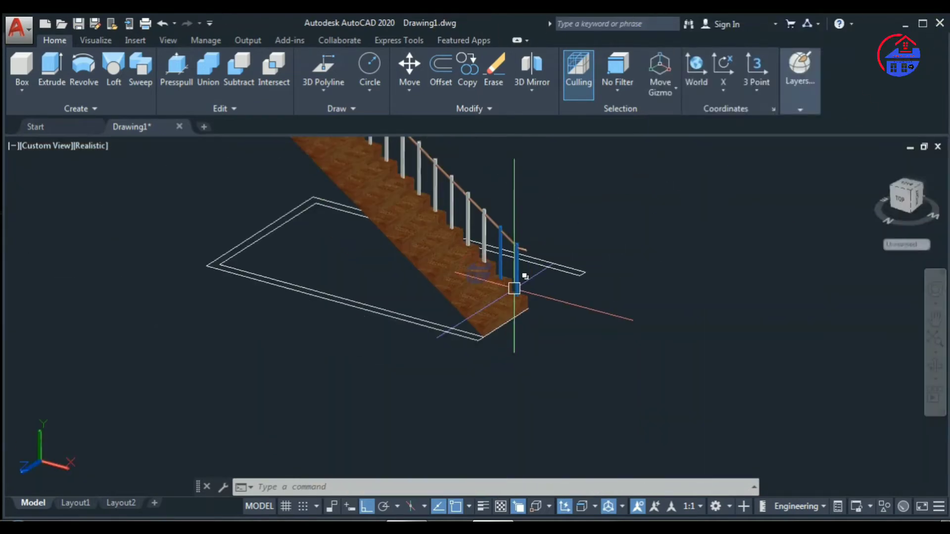
pyautogui.scroll(1, 529, 396)
pyautogui.moveTo(529, 396); pyautogui.dragTo(527, 459, button='middle')
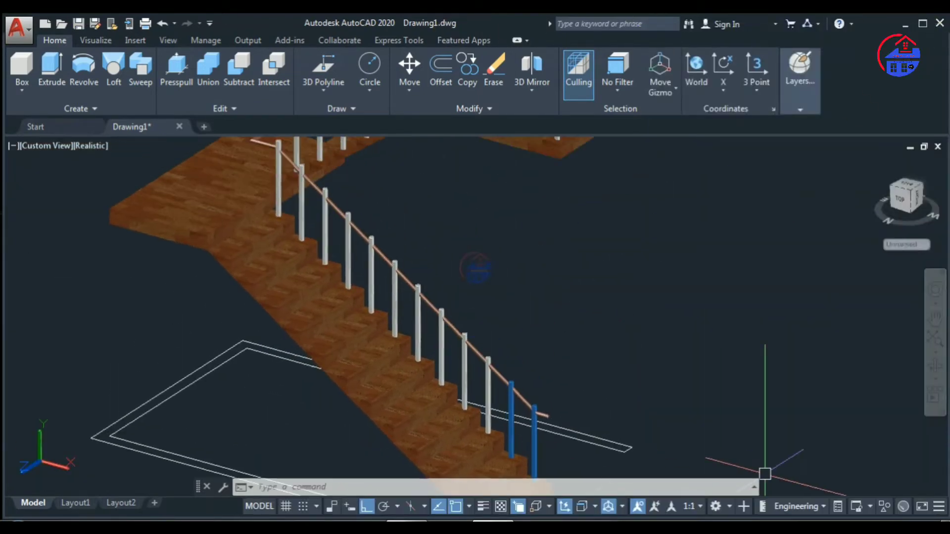
# Match the blue finish onto the lower flight's grey balusters with MATCHPROP (mtc).
pyautogui.write('mtc')
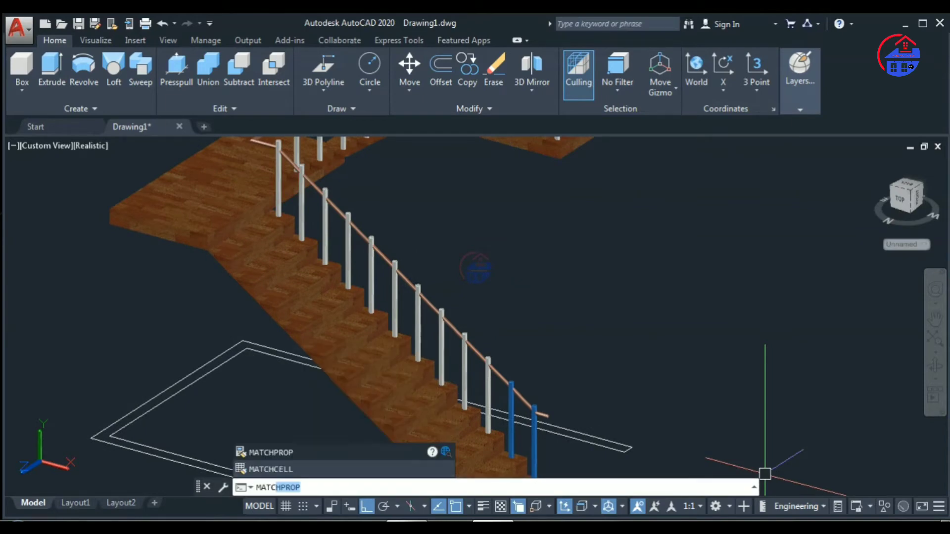
pyautogui.press('Return')
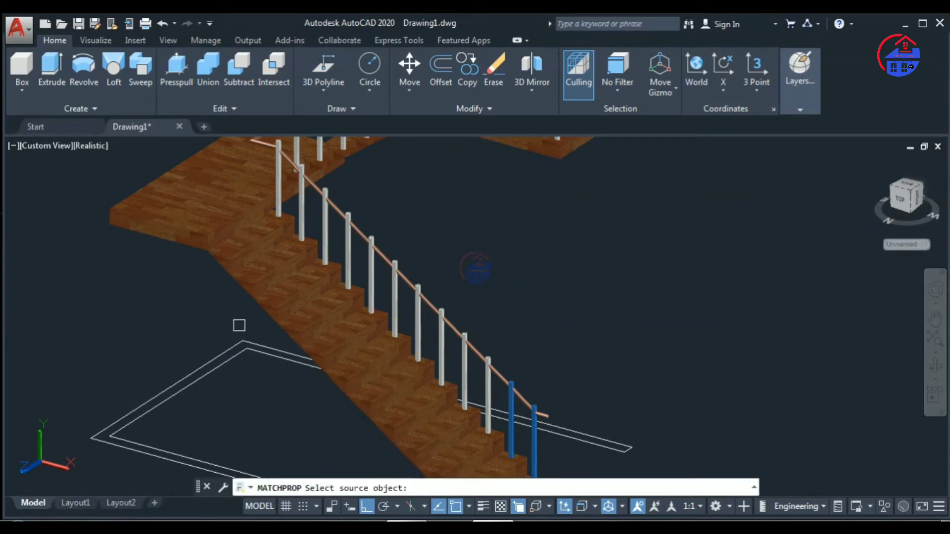
pyautogui.scroll(3, 342, 340)
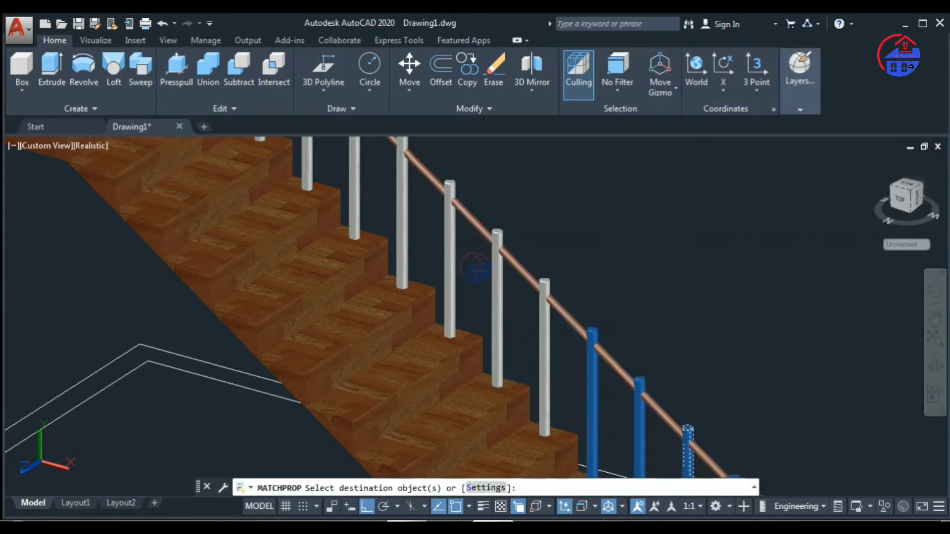
pyautogui.click(550, 374)
pyautogui.click(498, 320)
pyautogui.click(453, 277)
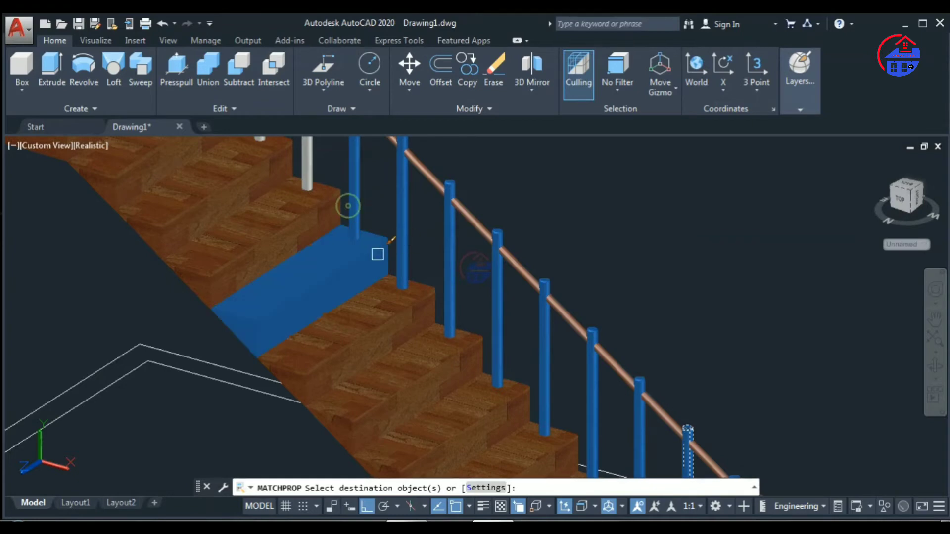
pyautogui.moveTo(378, 254); pyautogui.dragTo(383, 305, button='middle')
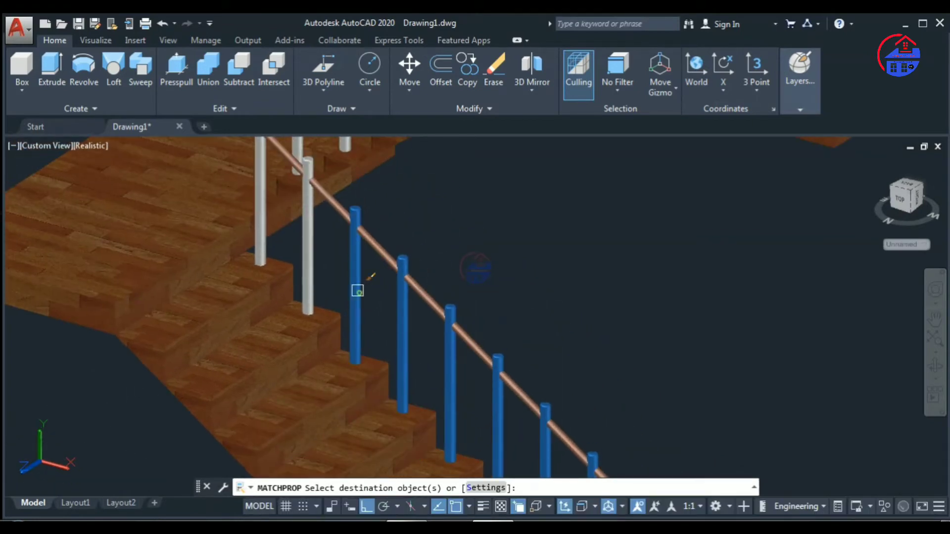
pyautogui.click(313, 254)
pyautogui.click(263, 211)
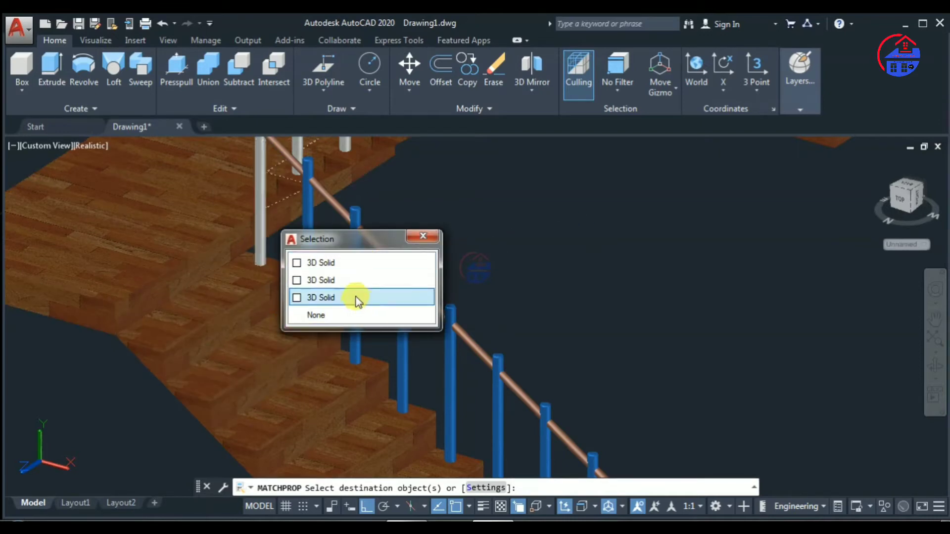
pyautogui.click(355, 311)
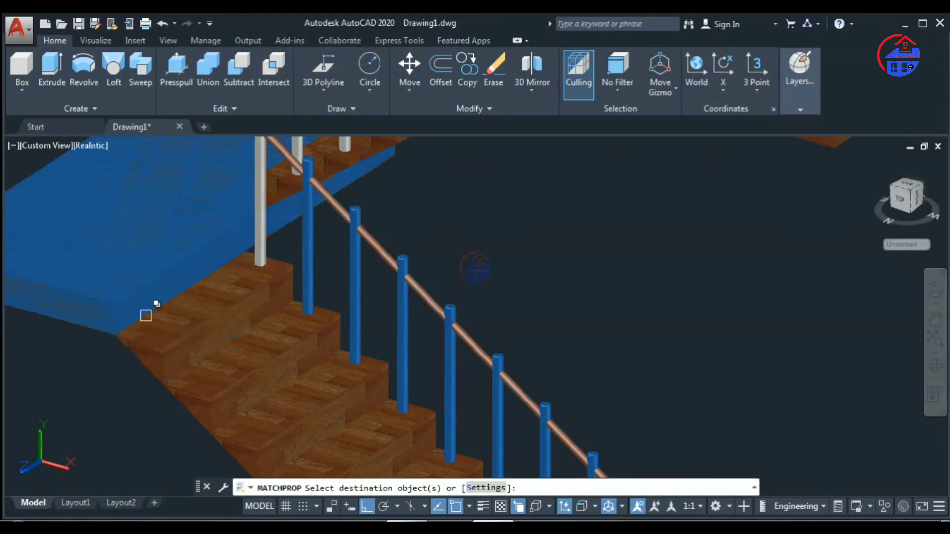
# Turn the landing corner posts and the first upper-flight post blue.
pyautogui.moveTo(146, 315)
pyautogui.keyDown('shift'); pyautogui.mouseDown(button='middle')
pyautogui.moveTo(282, 376)
pyautogui.moveTo(393, 364)
pyautogui.moveTo(350, 382)
pyautogui.moveTo(382, 431)
pyautogui.moveTo(499, 373)
pyautogui.moveTo(447, 424)
pyautogui.moveTo(403, 424)
pyautogui.moveTo(398, 307)
pyautogui.mouseUp(button='middle'); pyautogui.keyUp('shift')
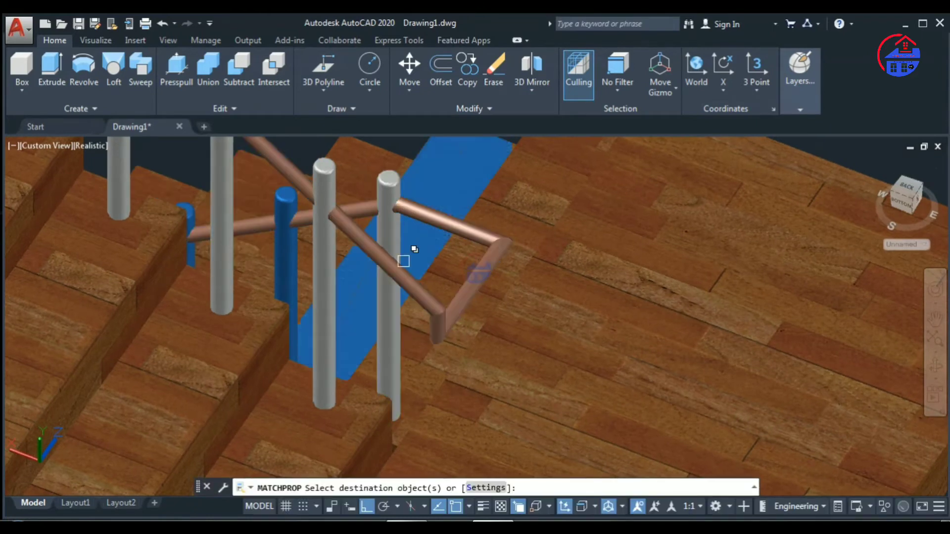
pyautogui.click(389, 182)
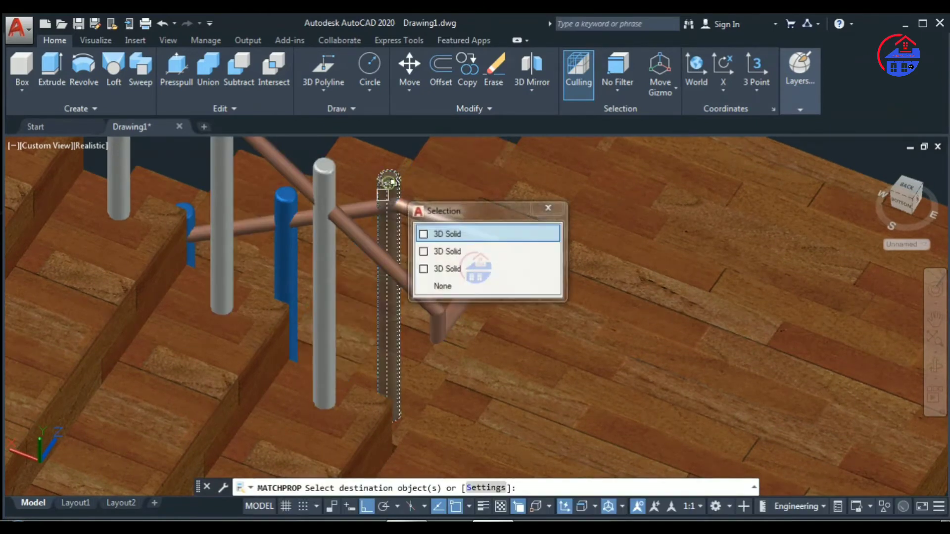
pyautogui.click(451, 235)
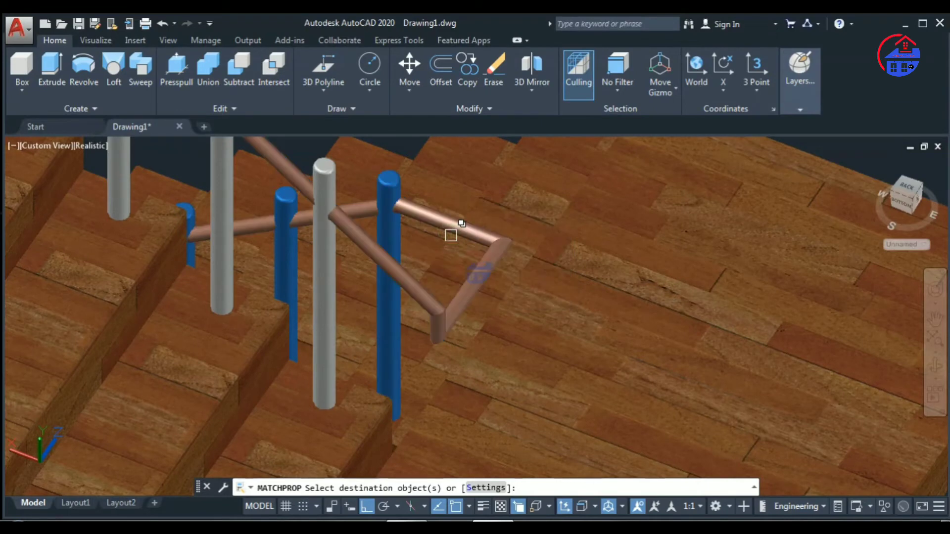
pyautogui.click(315, 178)
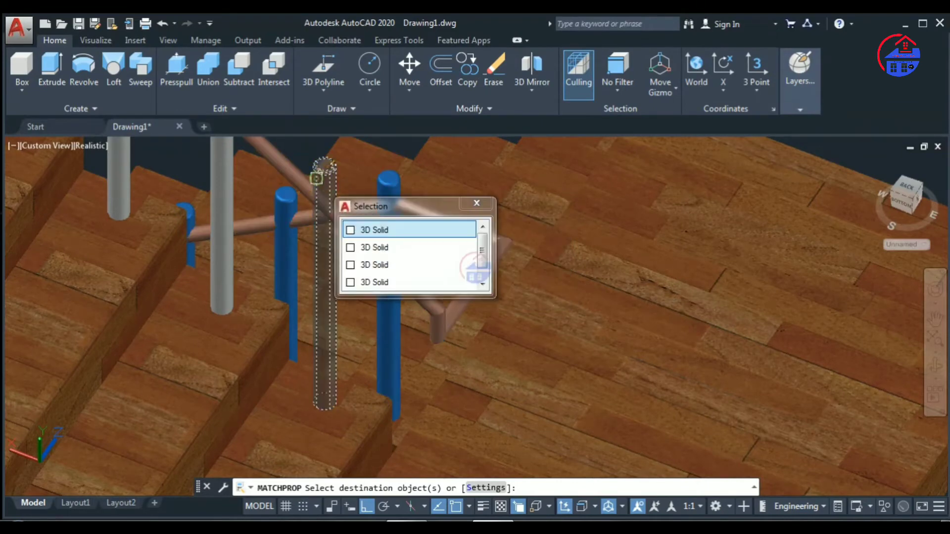
pyautogui.click(379, 231)
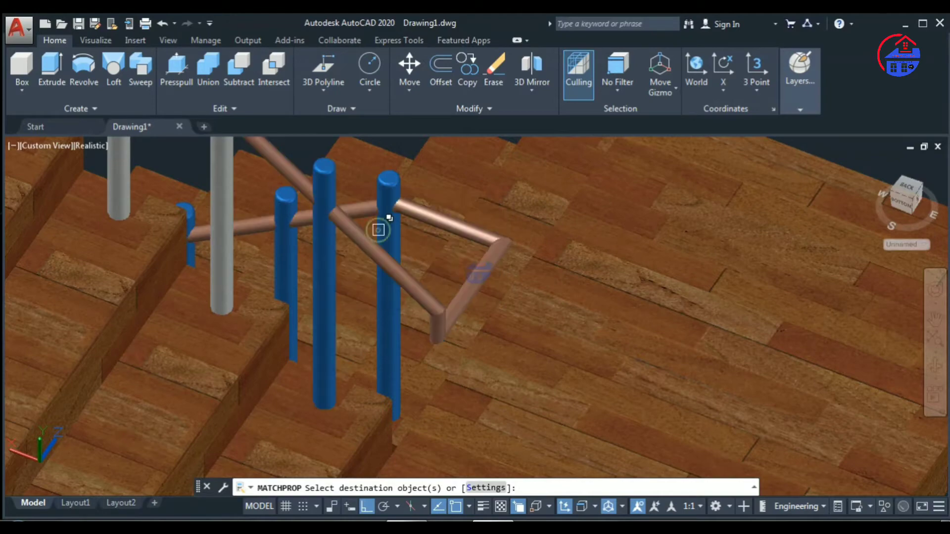
pyautogui.scroll(-5, 379, 245)
pyautogui.moveTo(436, 322)
pyautogui.keyDown('shift'); pyautogui.mouseDown(button='middle')
pyautogui.moveTo(293, 346)
pyautogui.moveTo(240, 312)
pyautogui.moveTo(303, 297)
pyautogui.moveTo(351, 341)
pyautogui.mouseUp(button='middle'); pyautogui.keyUp('shift')
pyautogui.scroll(2, 202, 322)
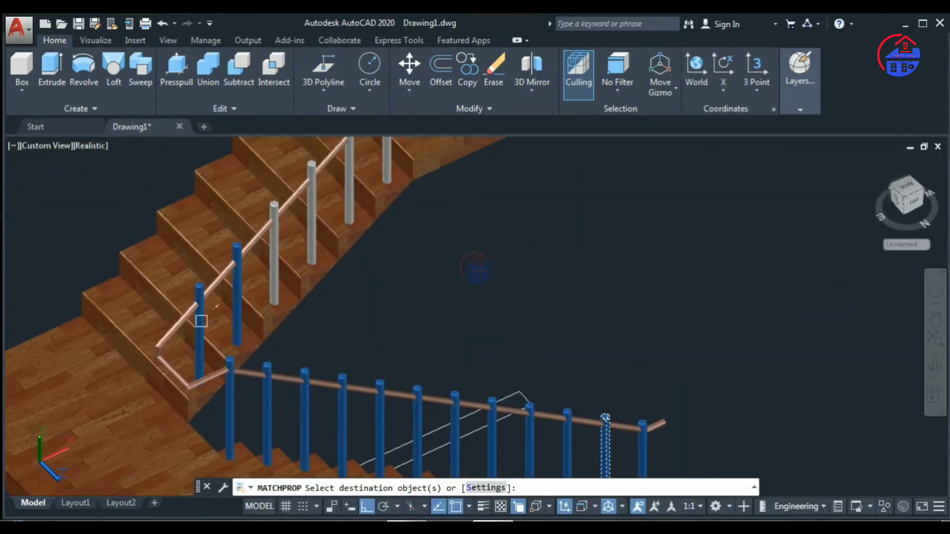
pyautogui.scroll(3, 282, 239)
pyautogui.click(284, 214)
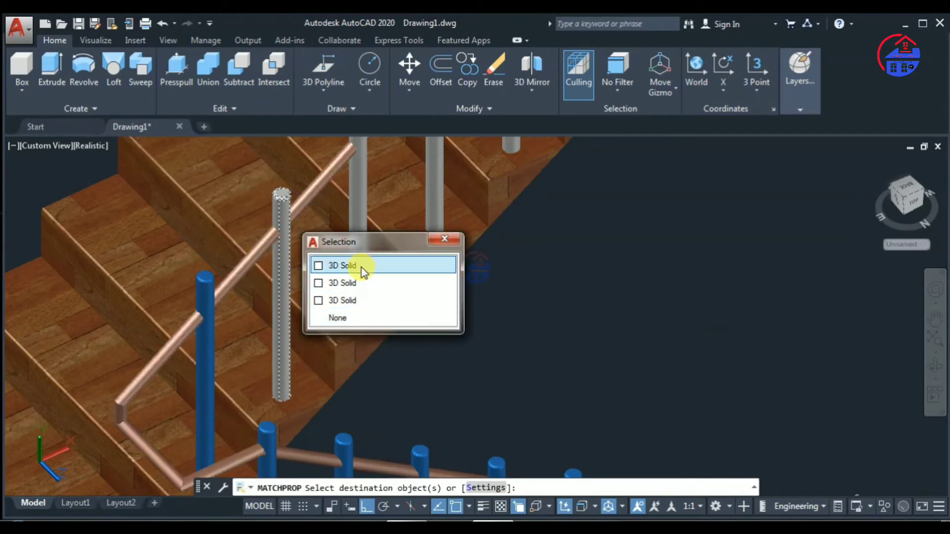
pyautogui.click(361, 266)
pyautogui.scroll(-2, 437, 339)
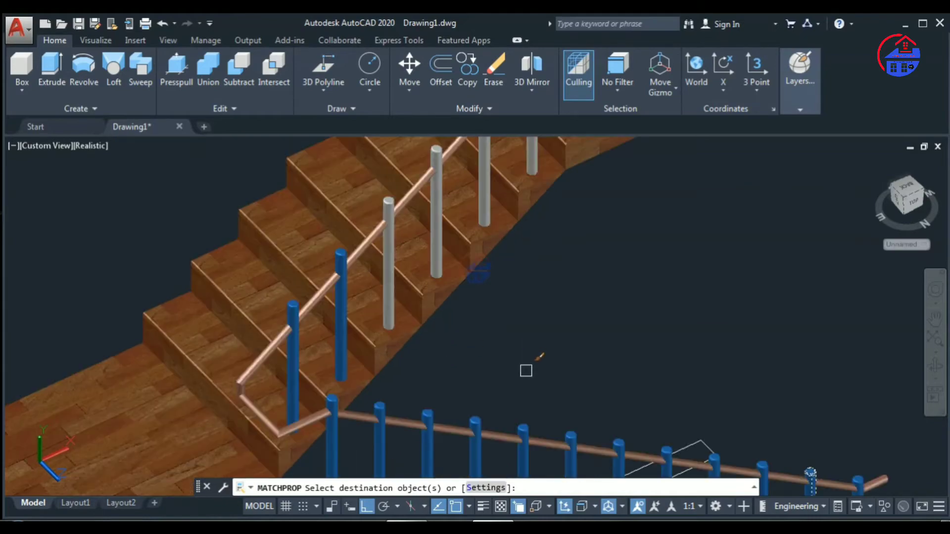
# Turn the remaining grey posts through the landing's far end blue, then finish matching.
pyautogui.moveTo(526, 371)
pyautogui.keyDown('shift'); pyautogui.mouseDown(button='middle')
pyautogui.moveTo(483, 392)
pyautogui.moveTo(451, 348)
pyautogui.mouseUp(button='middle'); pyautogui.keyUp('shift')
pyautogui.scroll(3, 376, 252)
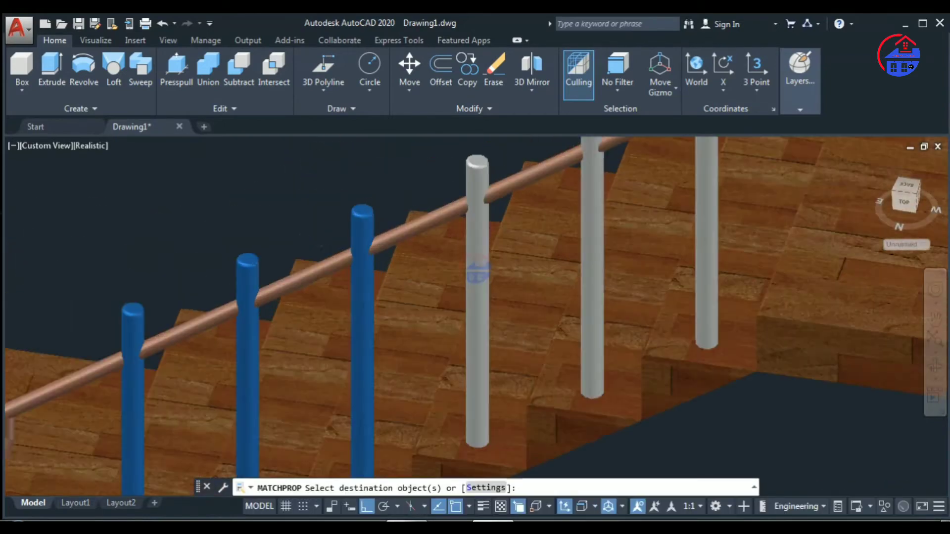
pyautogui.scroll(2, 362, 226)
pyautogui.click(535, 149)
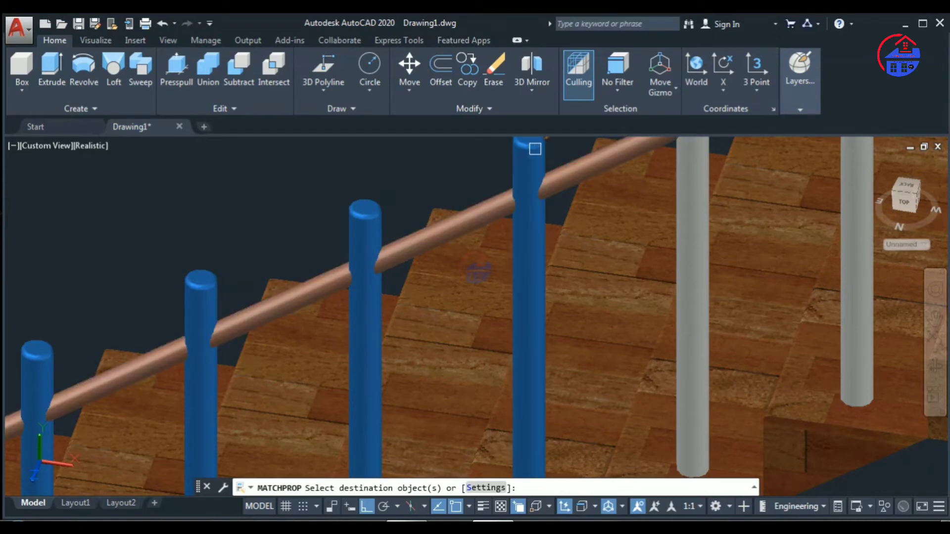
pyautogui.scroll(-3, 537, 234)
pyautogui.click(589, 211)
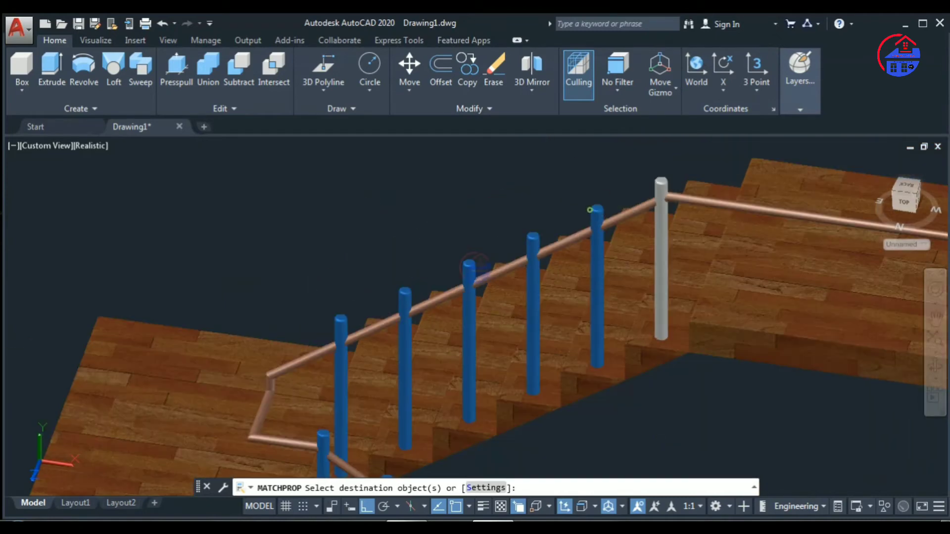
pyautogui.scroll(-4, 603, 335)
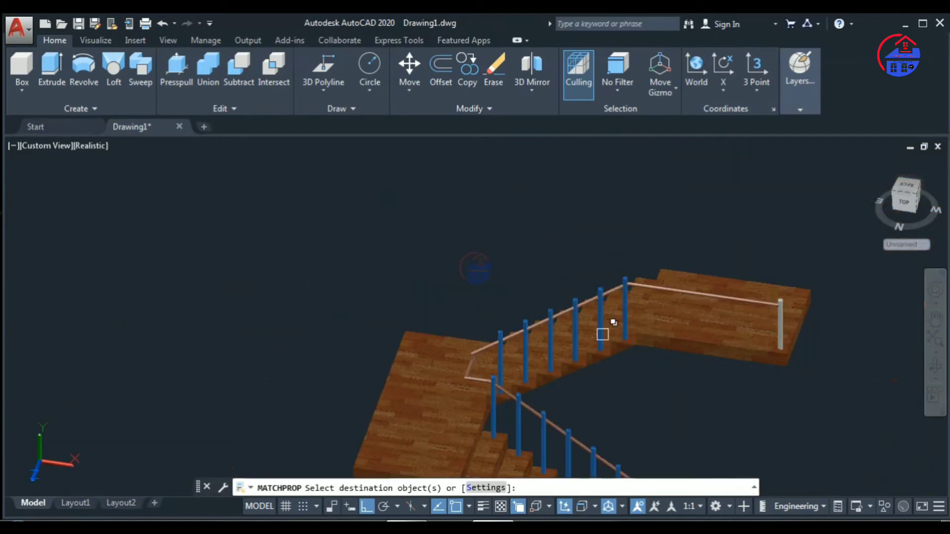
pyautogui.scroll(3, 793, 312)
pyautogui.scroll(2, 735, 315)
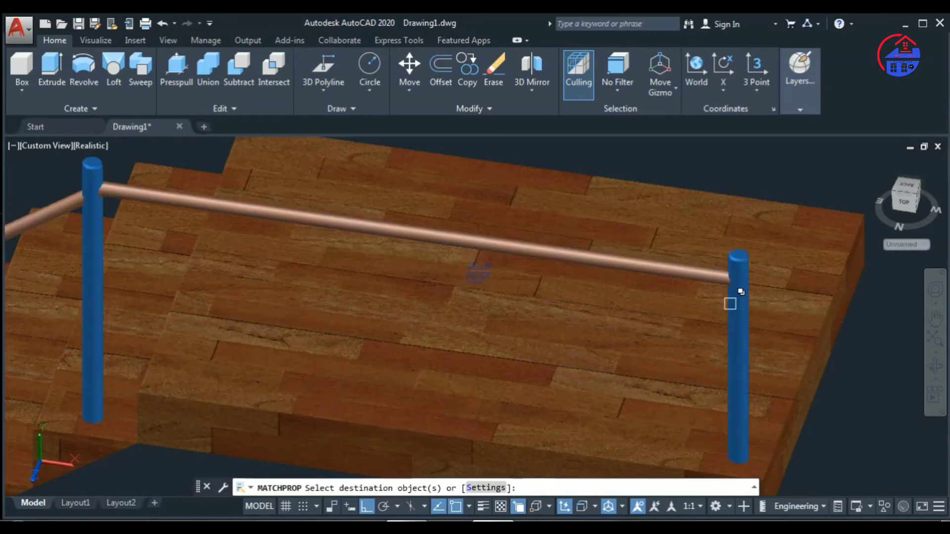
pyautogui.click(730, 303)
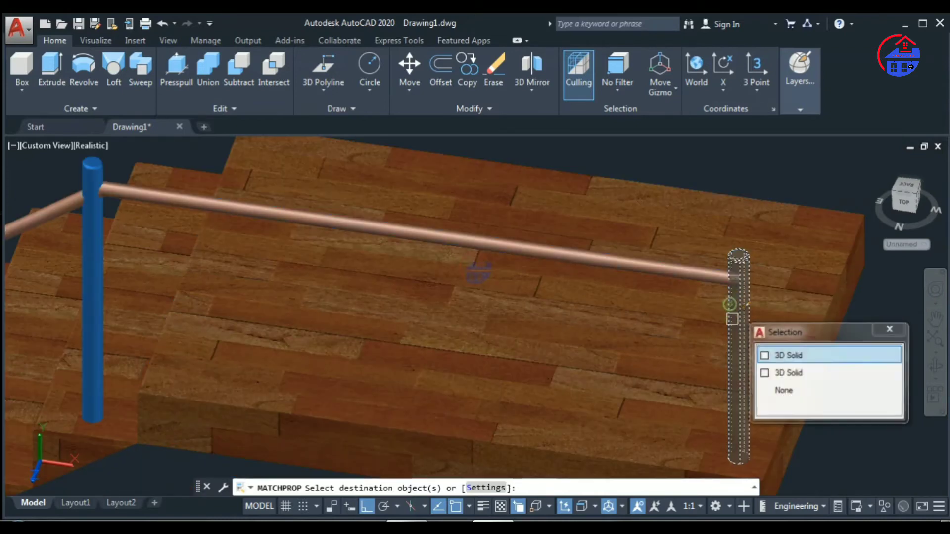
pyautogui.click(800, 360)
pyautogui.press('Escape')
pyautogui.scroll(-5, 823, 407)
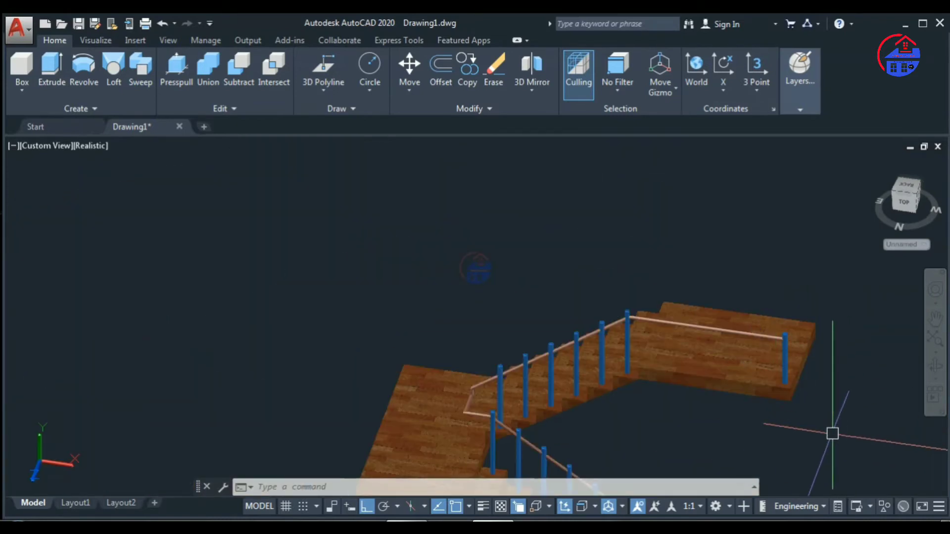
# Orbit and zoom to the landing's open side and begin a 3D polyline.
pyautogui.keyDown('shift'); pyautogui.moveTo(827, 441); pyautogui.dragTo(791, 390, button='middle'); pyautogui.keyUp('shift')
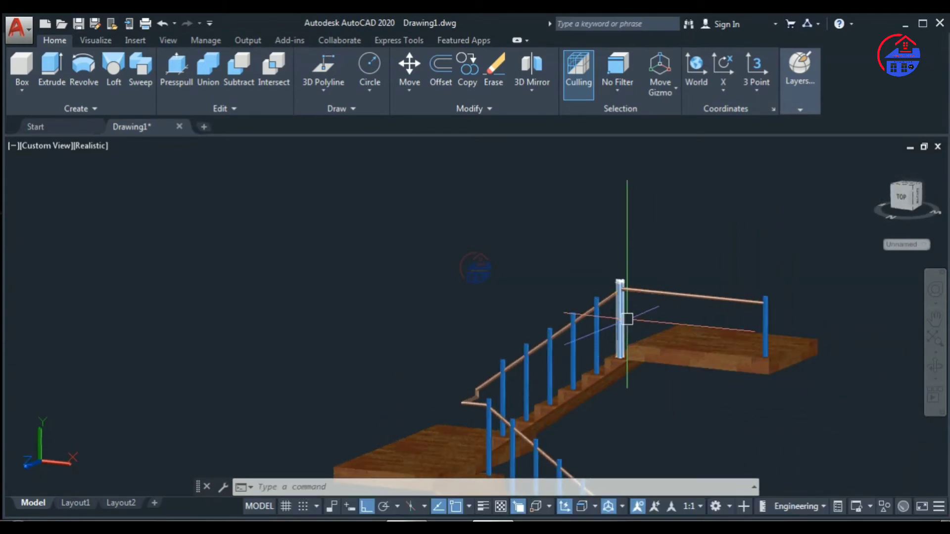
pyautogui.scroll(3, 747, 456)
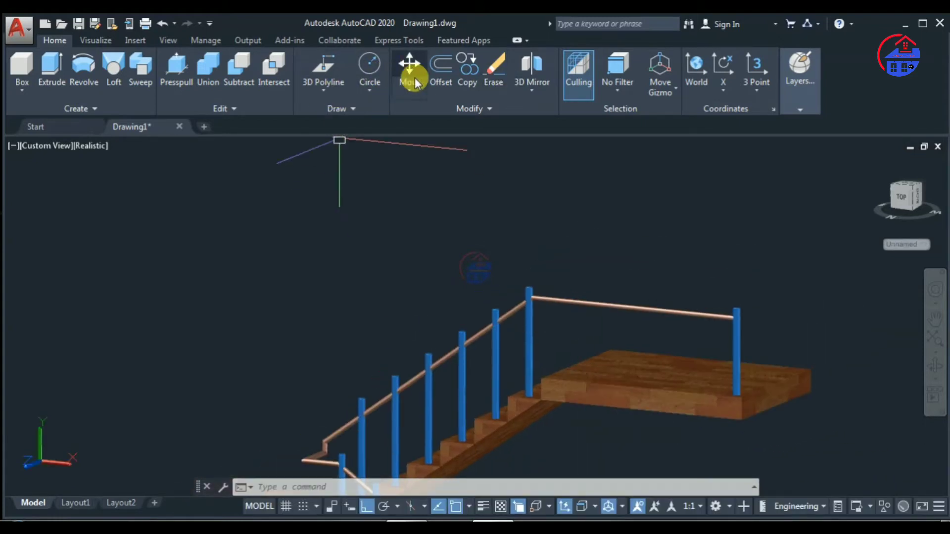
pyautogui.click(317, 71)
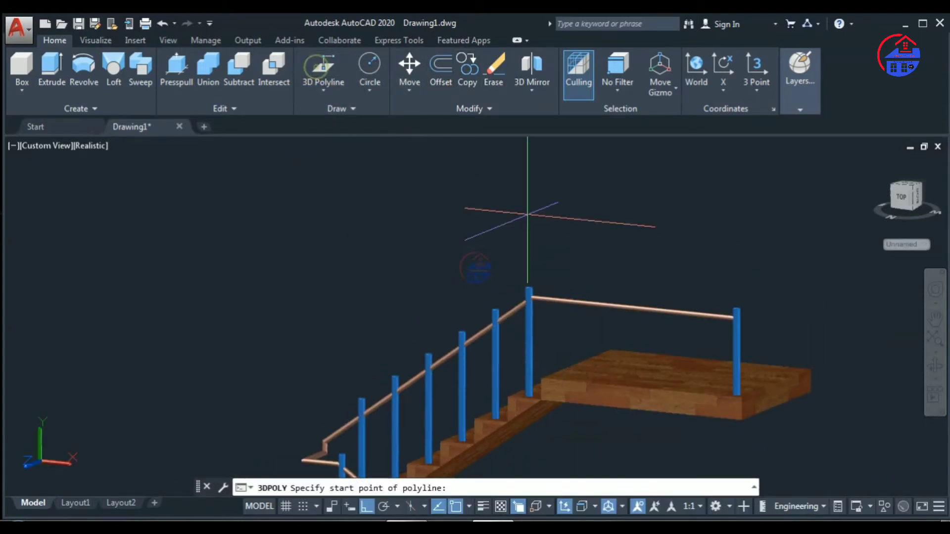
pyautogui.scroll(3, 500, 374)
pyautogui.scroll(3, 500, 373)
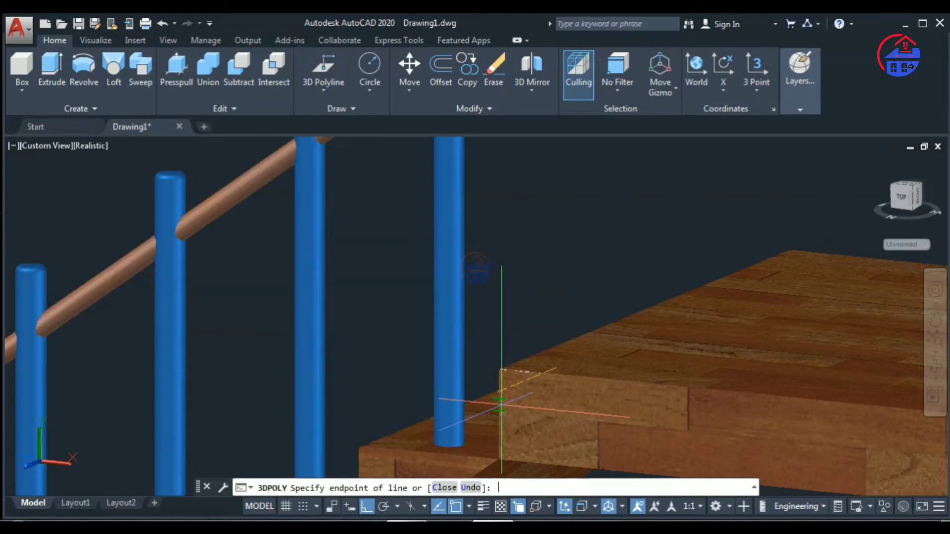
pyautogui.scroll(-5, 766, 386)
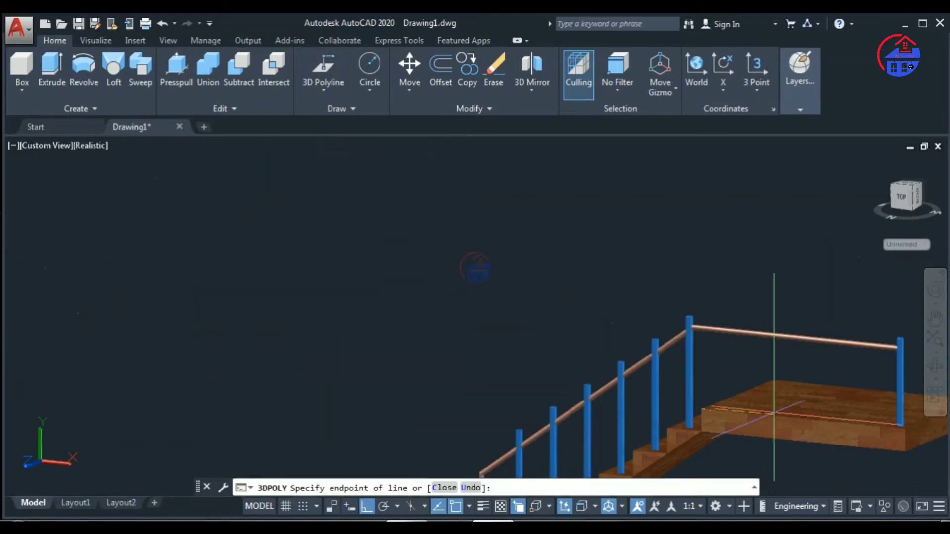
pyautogui.scroll(2, 772, 386)
pyautogui.scroll(2, 904, 455)
pyautogui.scroll(5, 883, 446)
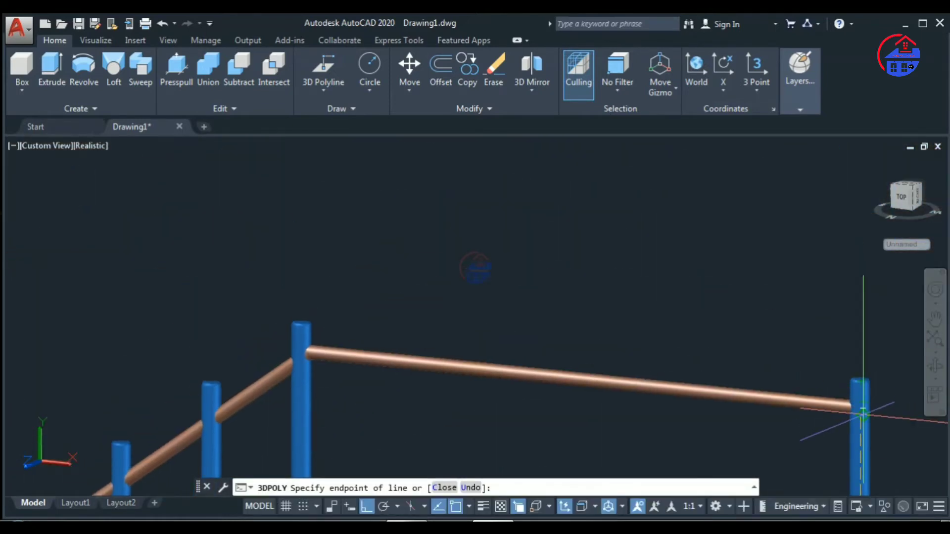
# Run the 3D polyline from the far post top to the deck corner and finish it.
pyautogui.click(858, 411)
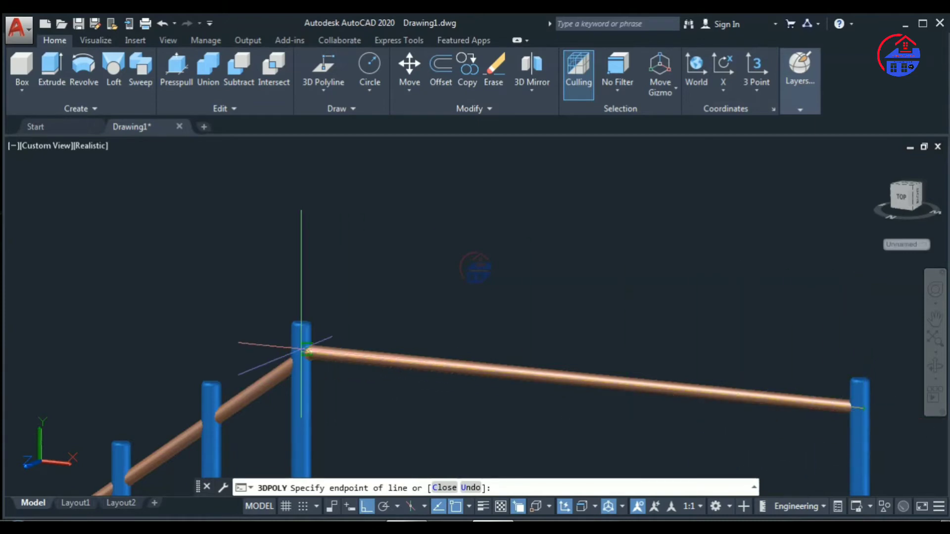
pyautogui.scroll(-4, 306, 351)
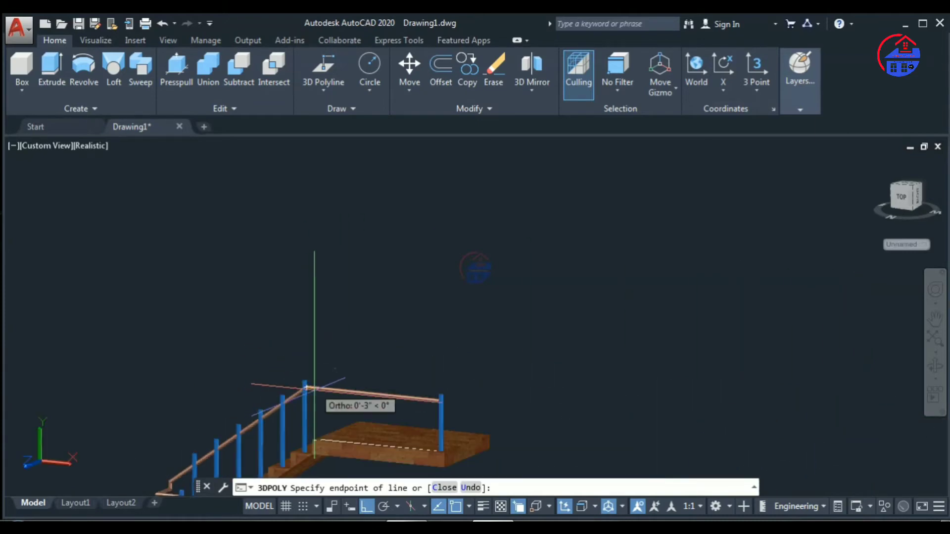
pyautogui.scroll(2, 297, 435)
pyautogui.scroll(2, 296, 437)
pyautogui.moveTo(296, 438); pyautogui.dragTo(319, 346, button='middle')
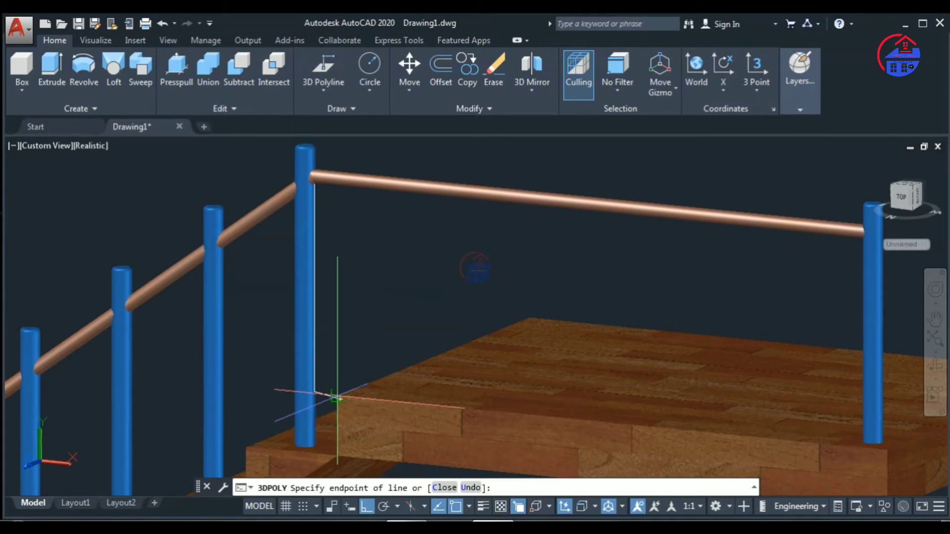
pyautogui.click(336, 398)
pyautogui.press('Return')
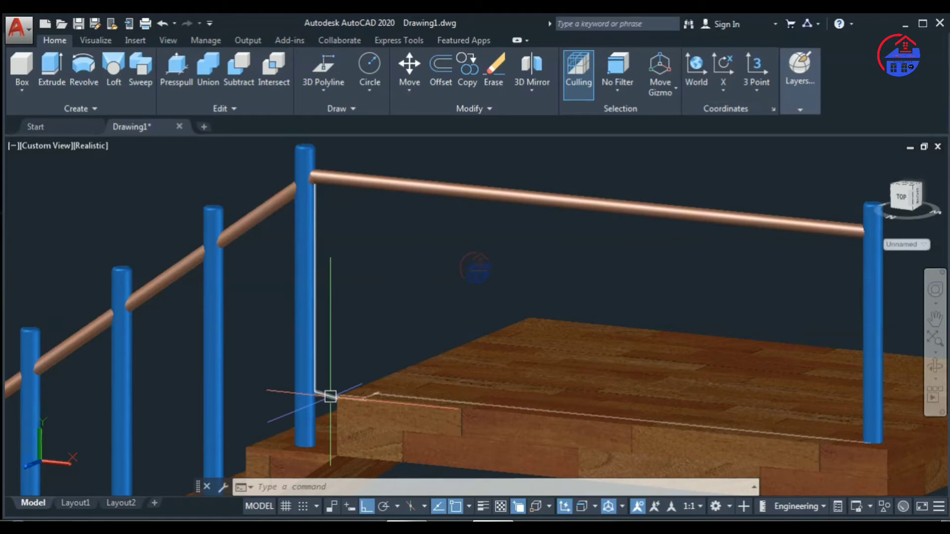
# Grip-drag the polyline's corner vertex onto the deck's front corner.
pyautogui.scroll(4, 376, 388)
pyautogui.scroll(2, 297, 401)
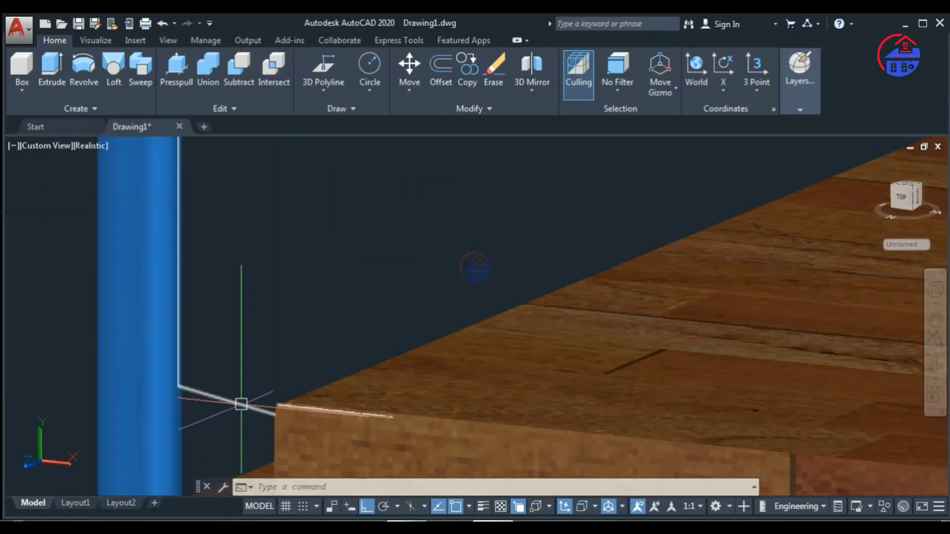
pyautogui.click(241, 405)
pyautogui.click(274, 414)
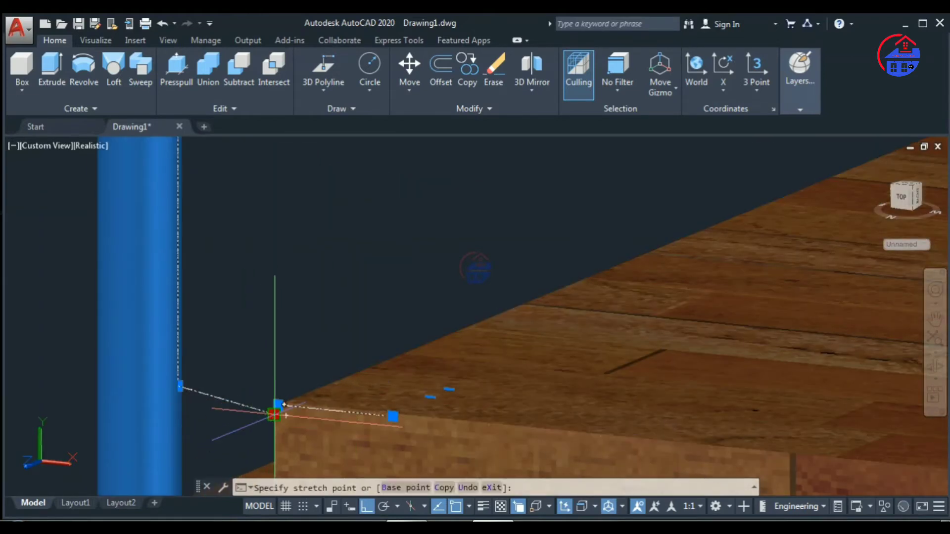
pyautogui.click(278, 405)
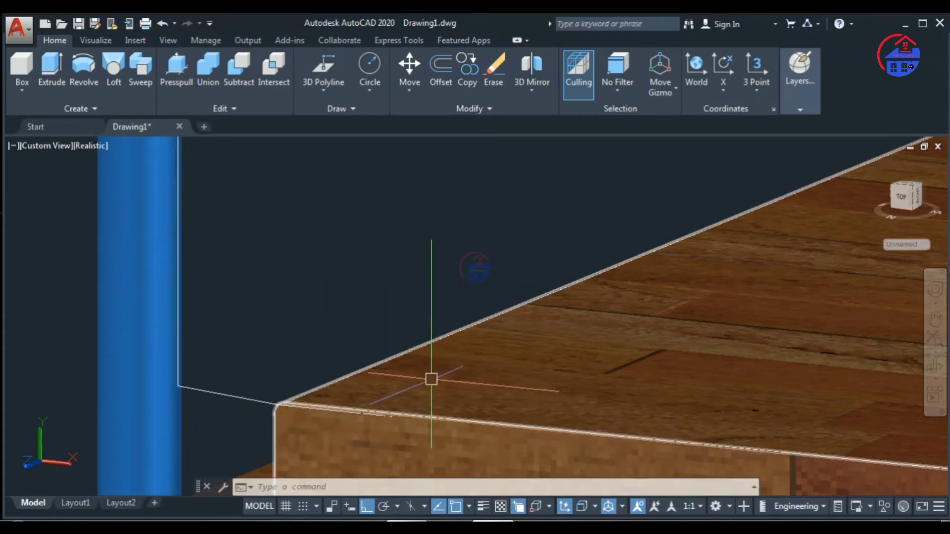
pyautogui.click(445, 394)
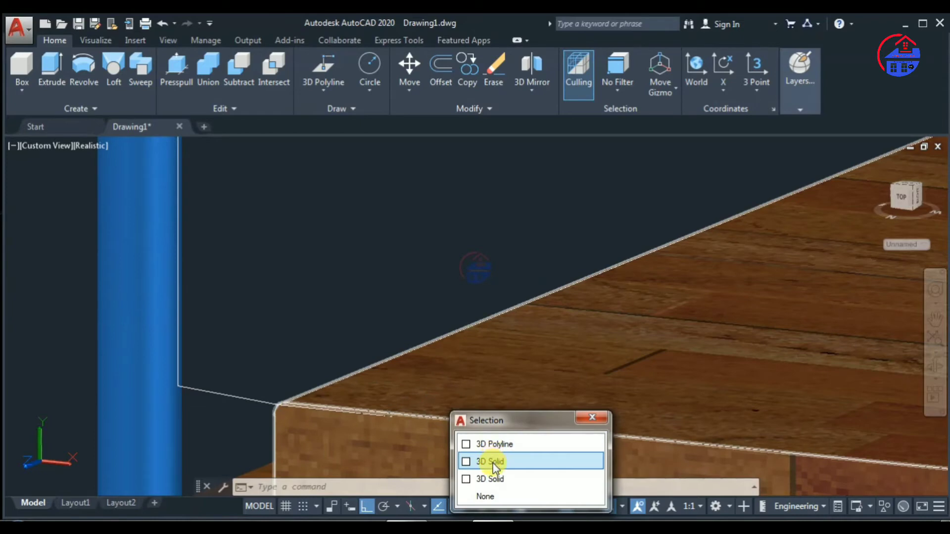
pyautogui.click(499, 444)
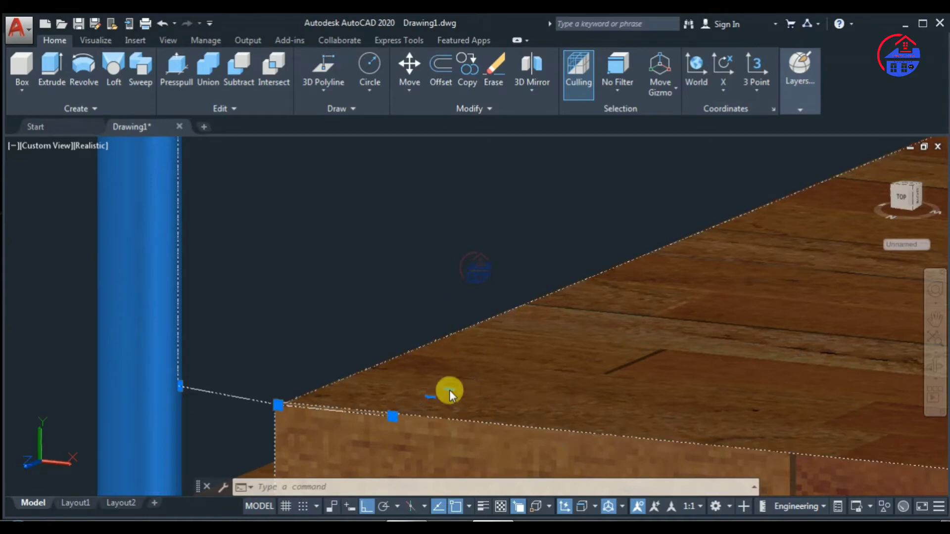
# Cycle through the overlapping objects to confirm the 3D polyline, then clear the selection.
pyautogui.click(415, 406)
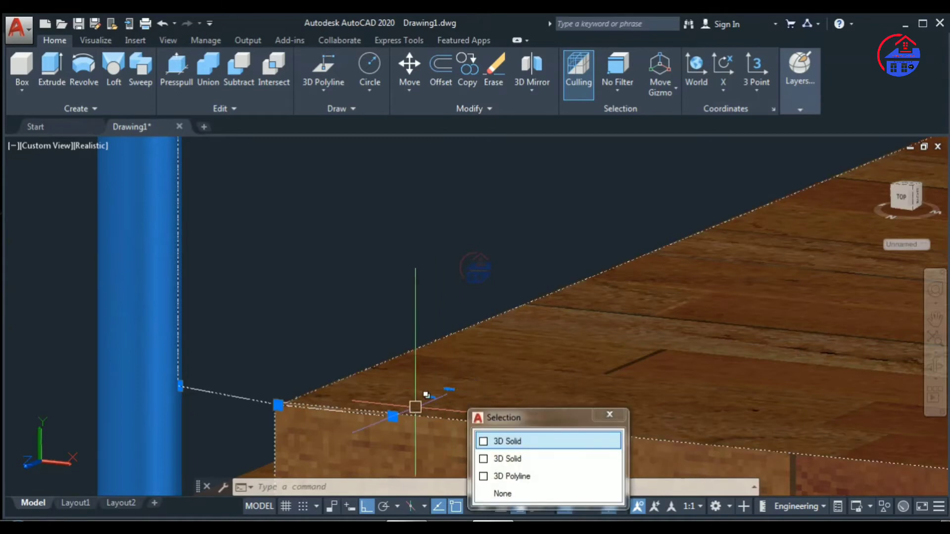
pyautogui.click(524, 477)
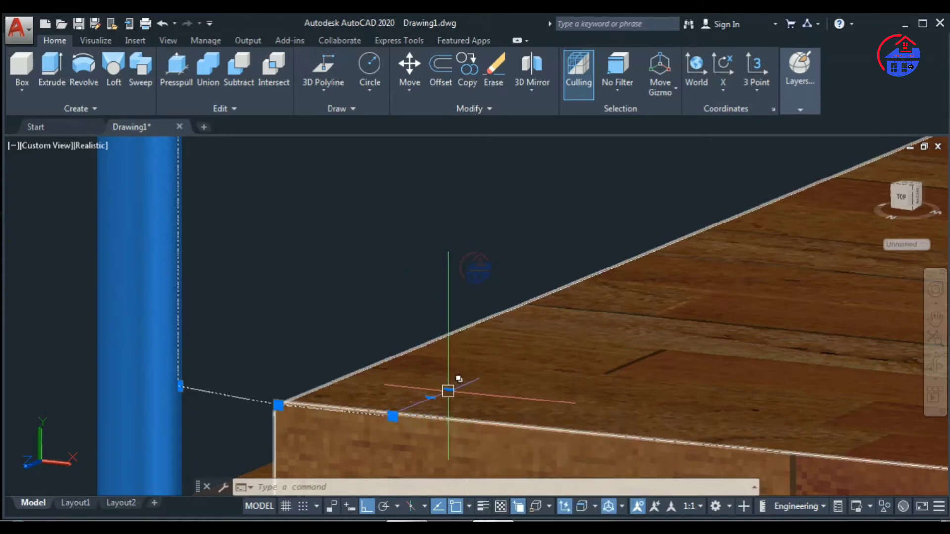
pyautogui.click(447, 391)
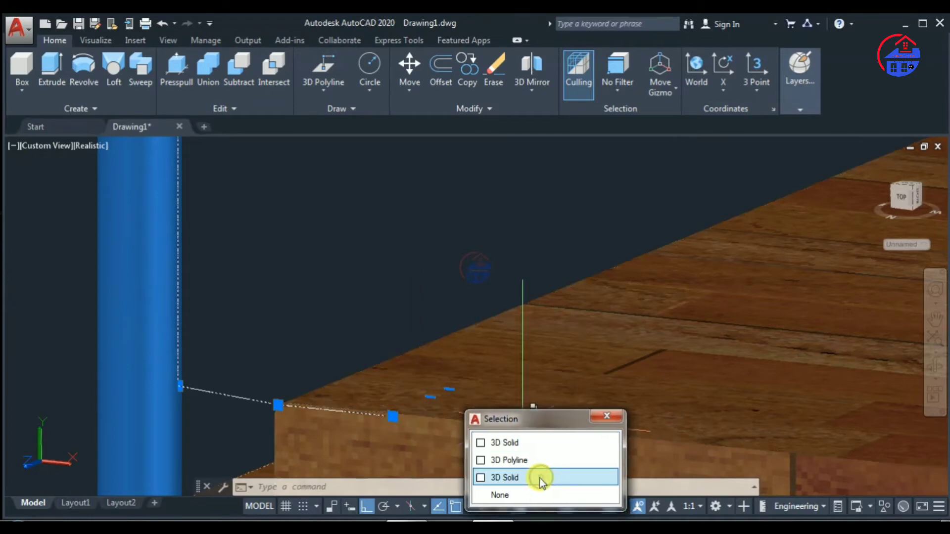
pyautogui.click(536, 460)
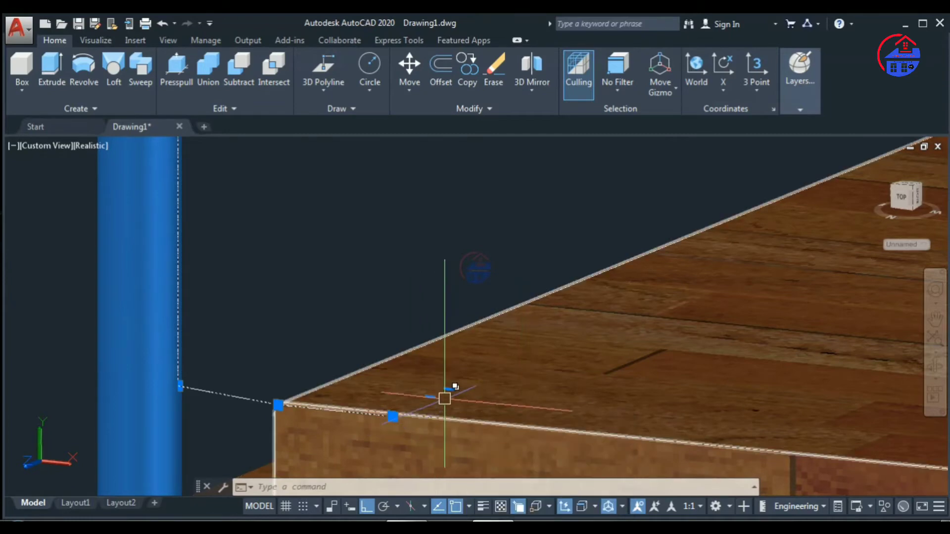
pyautogui.press('Escape')
pyautogui.press('Escape')
pyautogui.press('Escape')
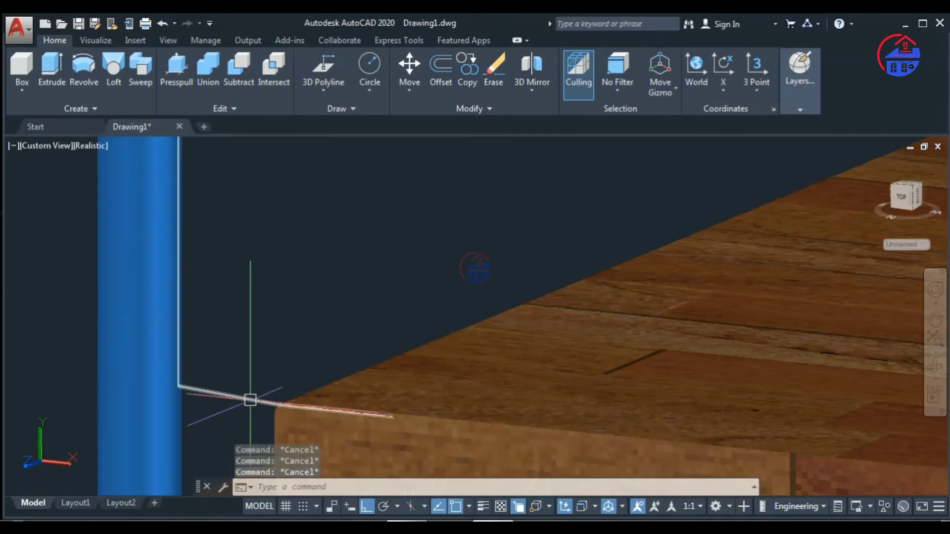
pyautogui.click(249, 399)
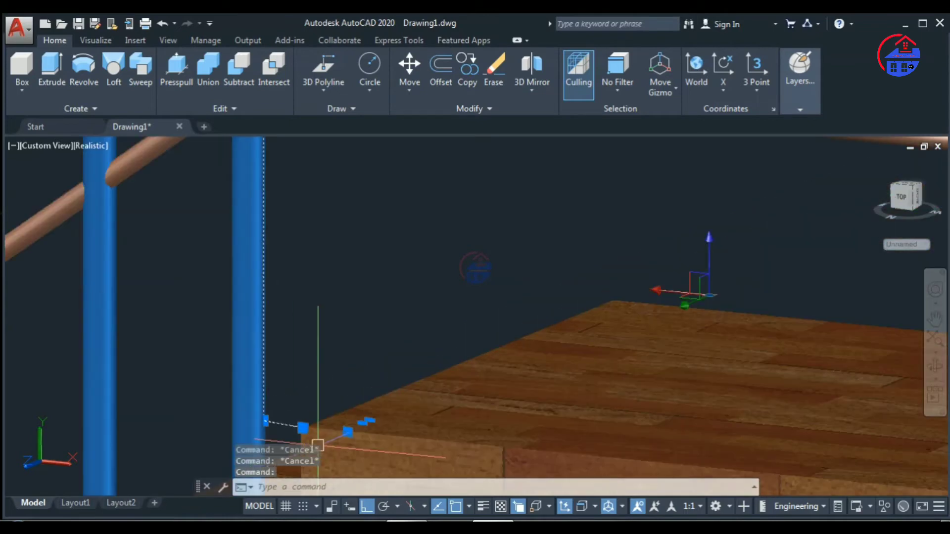
pyautogui.scroll(-2, 480, 400)
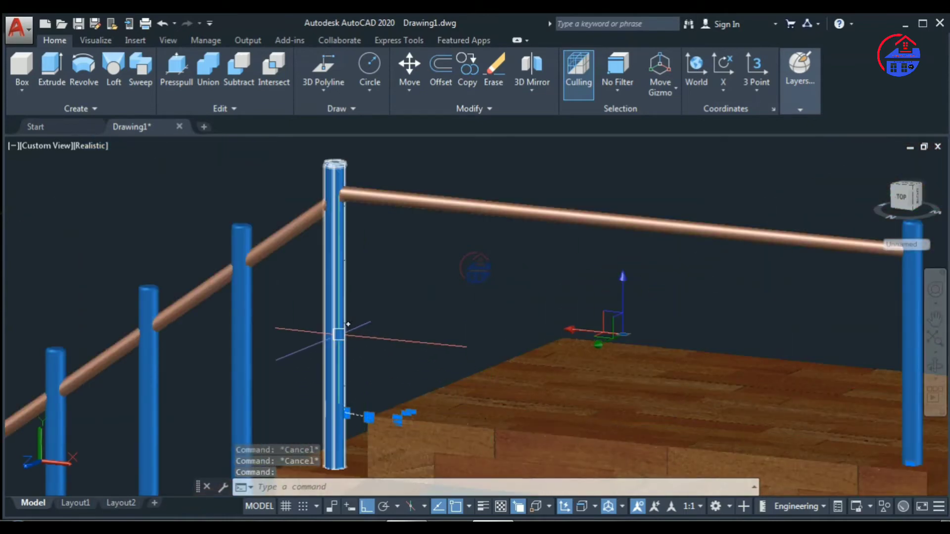
pyautogui.press('Escape')
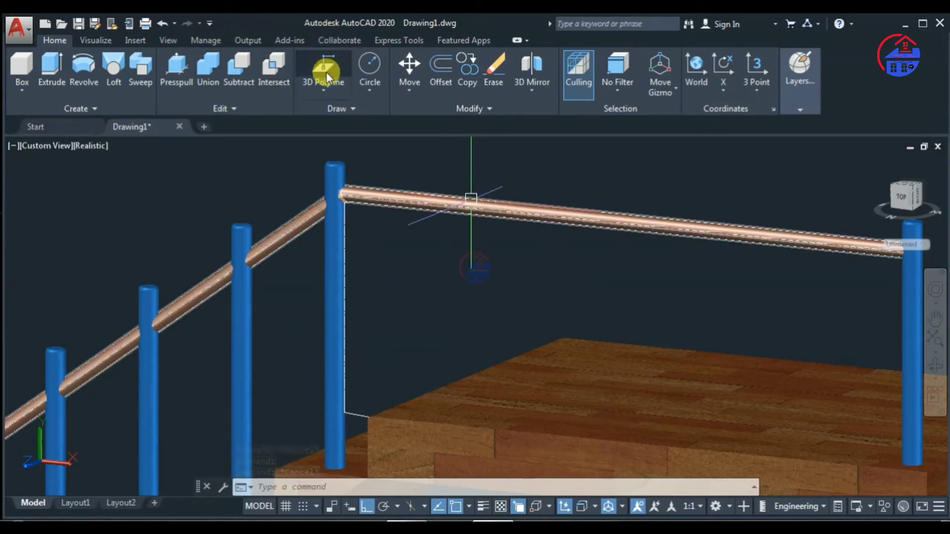
# Draw a rectangle from the post–handrail junction down to the post base.
pyautogui.click(368, 89)
pyautogui.click(405, 143)
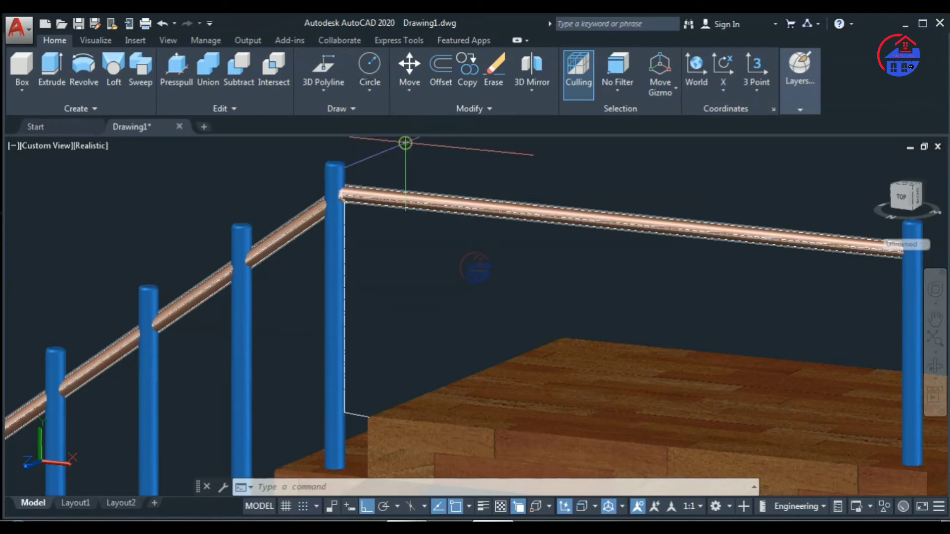
pyautogui.click(344, 201)
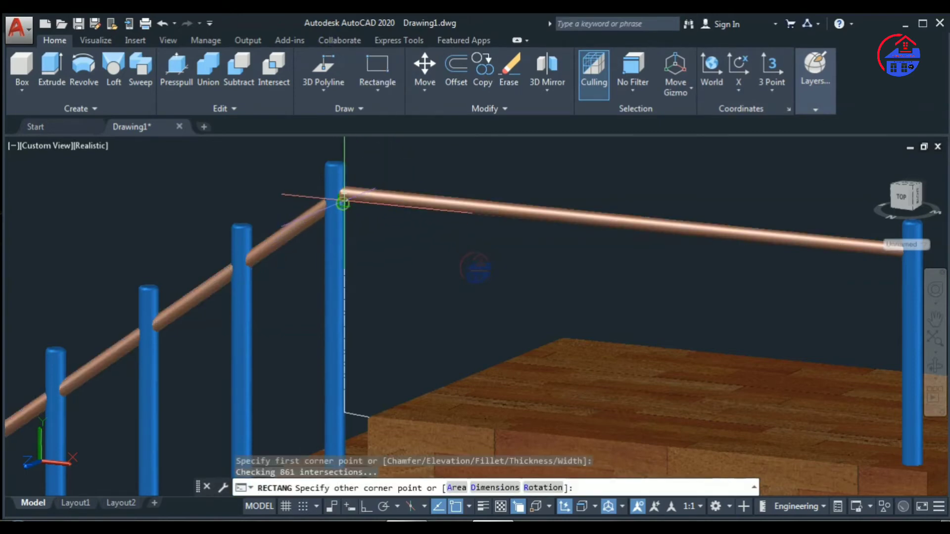
pyautogui.press('Escape')
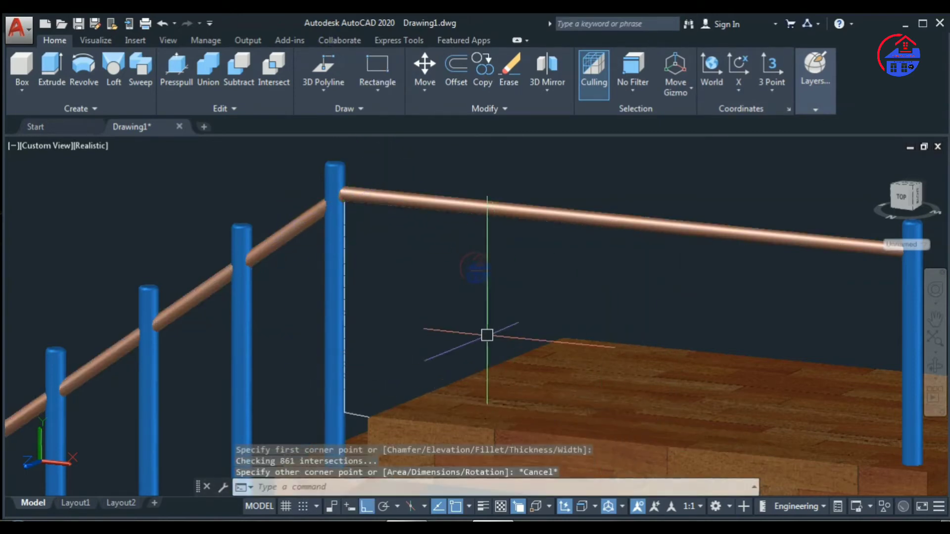
pyautogui.click(383, 80)
pyautogui.scroll(3, 337, 179)
pyautogui.scroll(5, 338, 179)
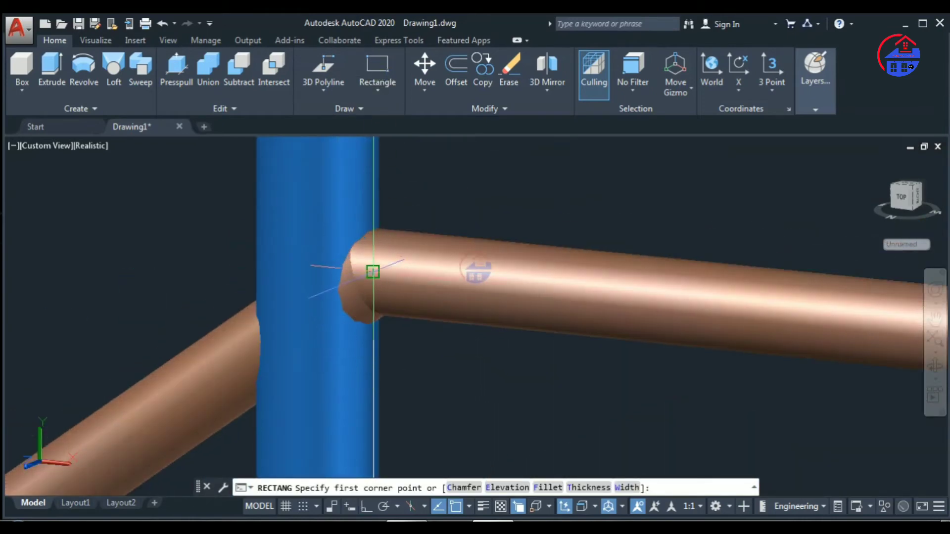
pyautogui.click(372, 272)
pyautogui.scroll(-5, 371, 318)
pyautogui.moveTo(685, 437); pyautogui.dragTo(510, 366, button='middle')
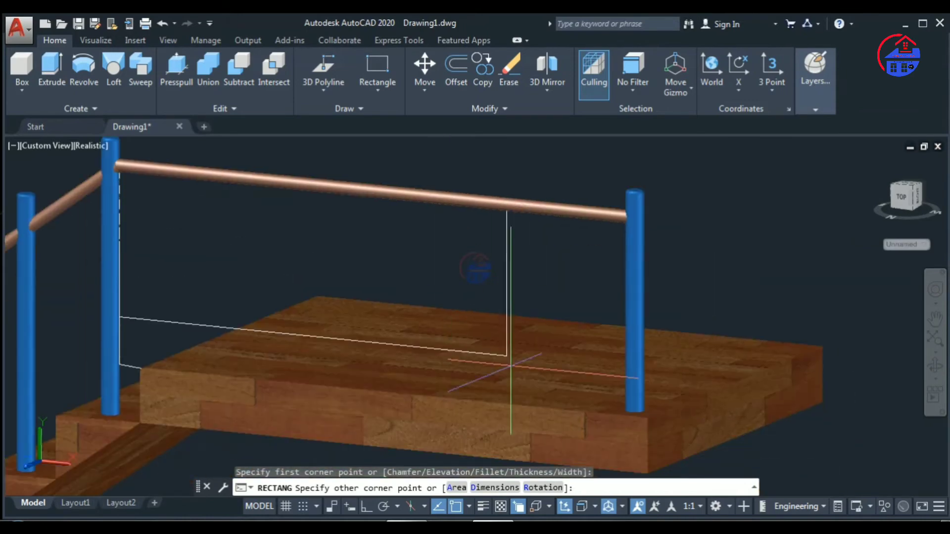
pyautogui.scroll(5, 511, 366)
pyautogui.scroll(-5, 424, 159)
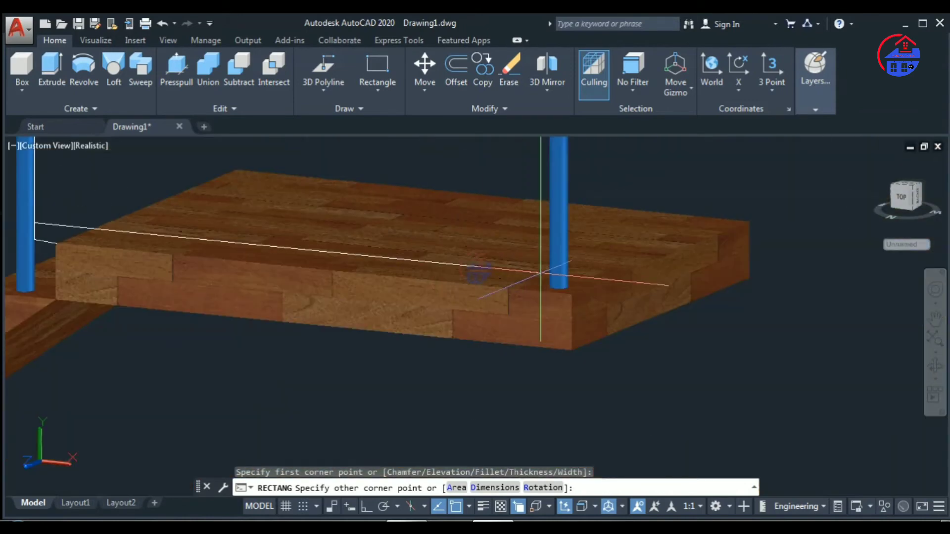
pyautogui.scroll(3, 541, 272)
pyautogui.click(598, 312)
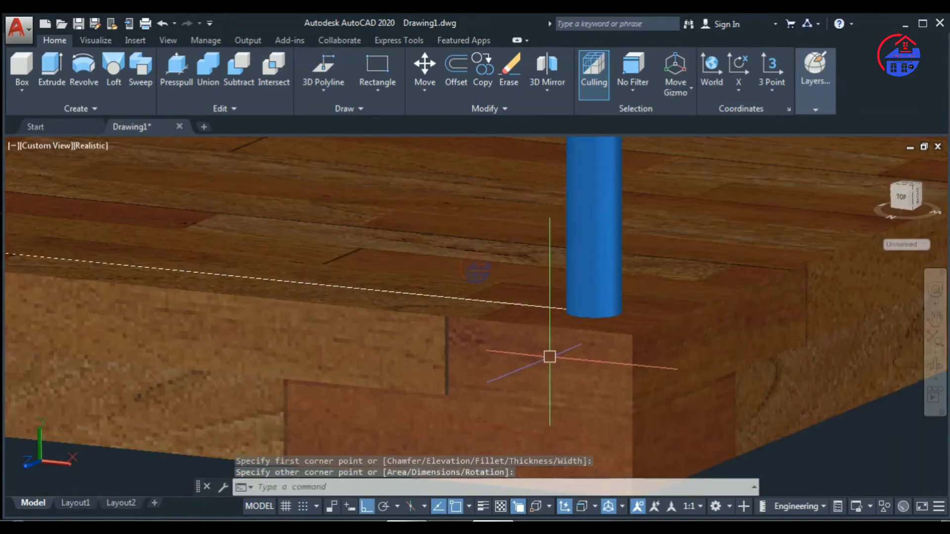
pyautogui.scroll(-5, 550, 355)
pyautogui.scroll(4, 378, 322)
pyautogui.scroll(3, 329, 316)
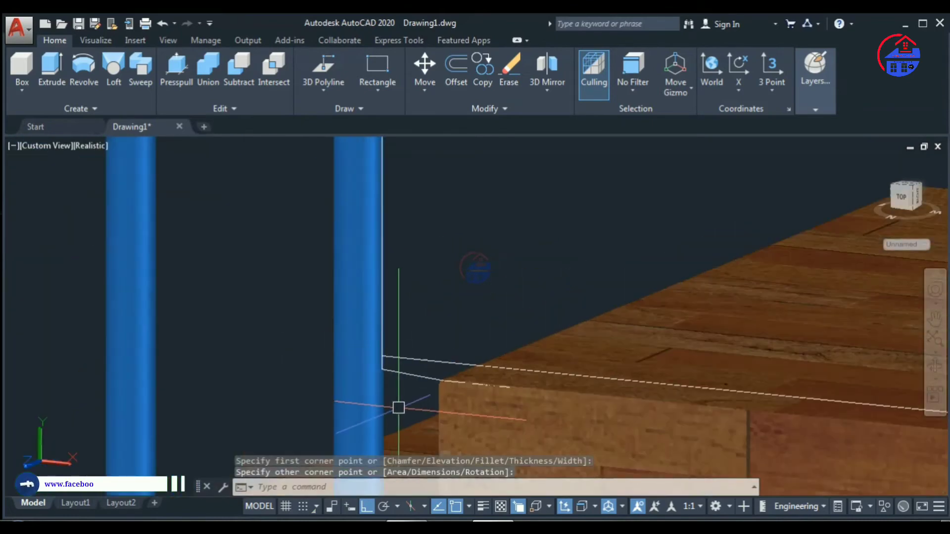
# Delete the stray rectangle at the deck corner.
pyautogui.click(398, 395)
pyautogui.press('Delete')
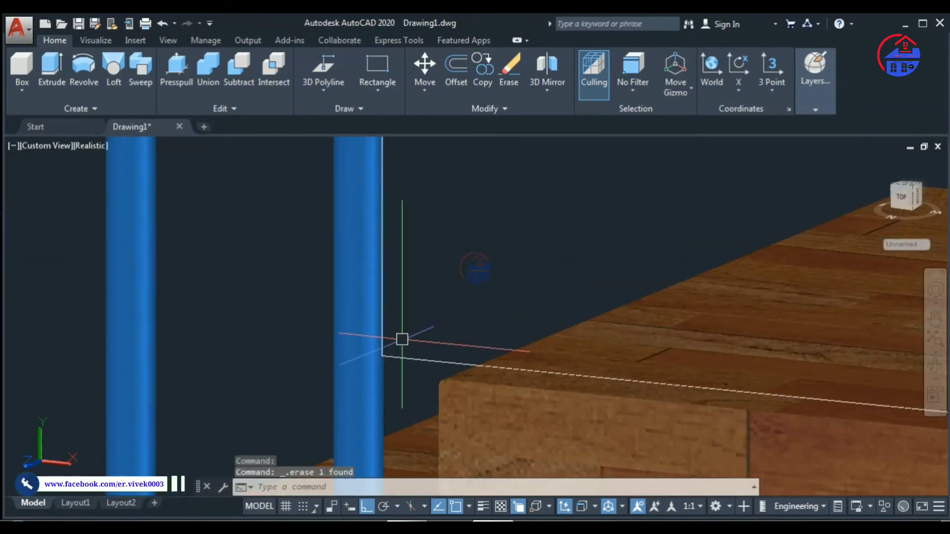
pyautogui.scroll(-3, 396, 347)
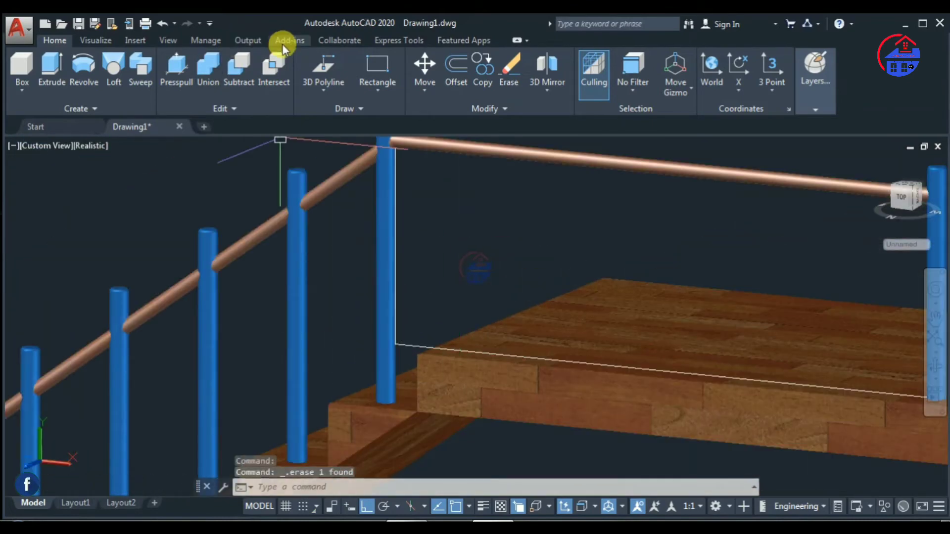
pyautogui.press('Escape')
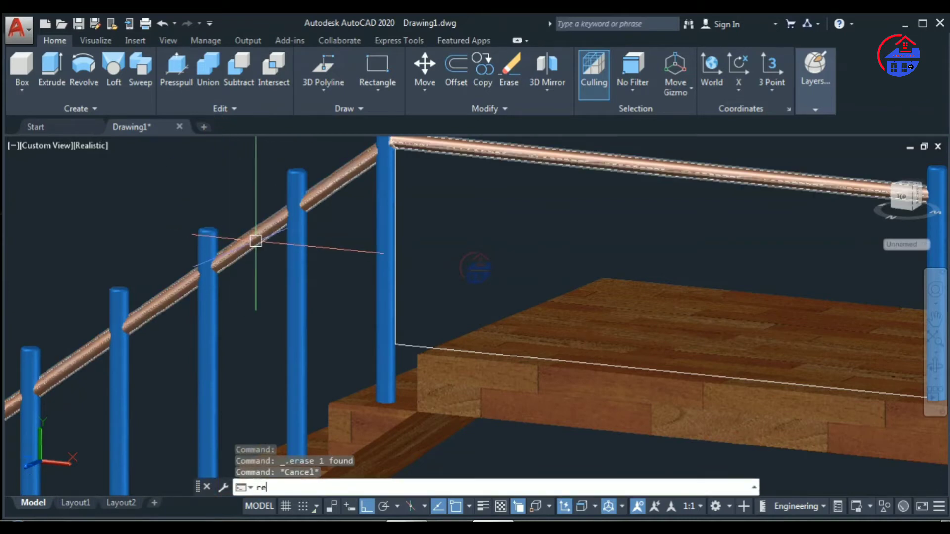
# Convert the closed outline along the landing edge into a region panel.
pyautogui.press('Return')
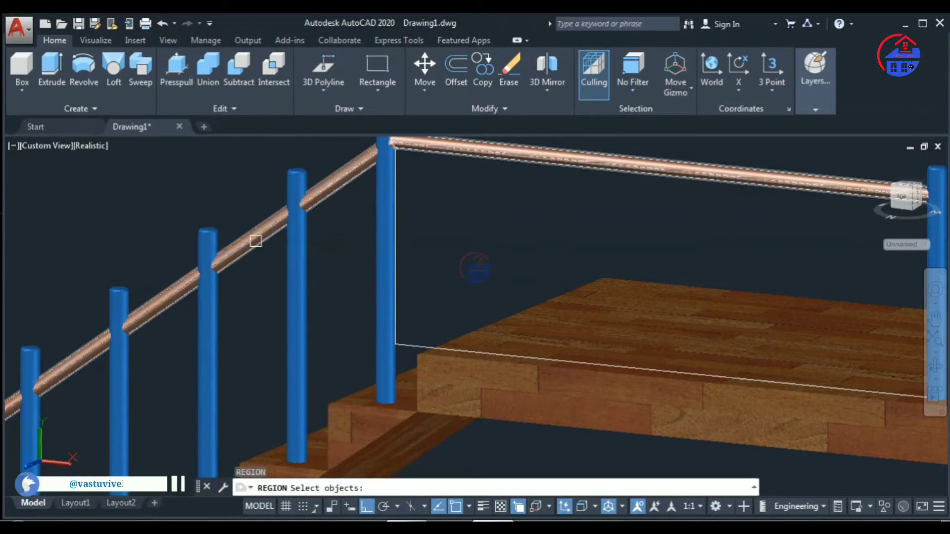
pyautogui.click(410, 345)
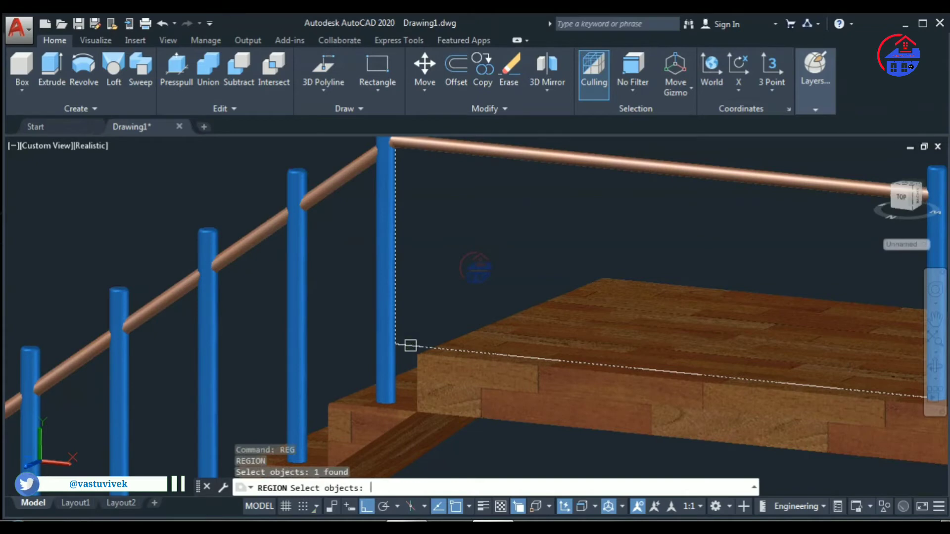
pyautogui.press('Return')
pyautogui.scroll(-6, 486, 311)
pyautogui.press('Escape')
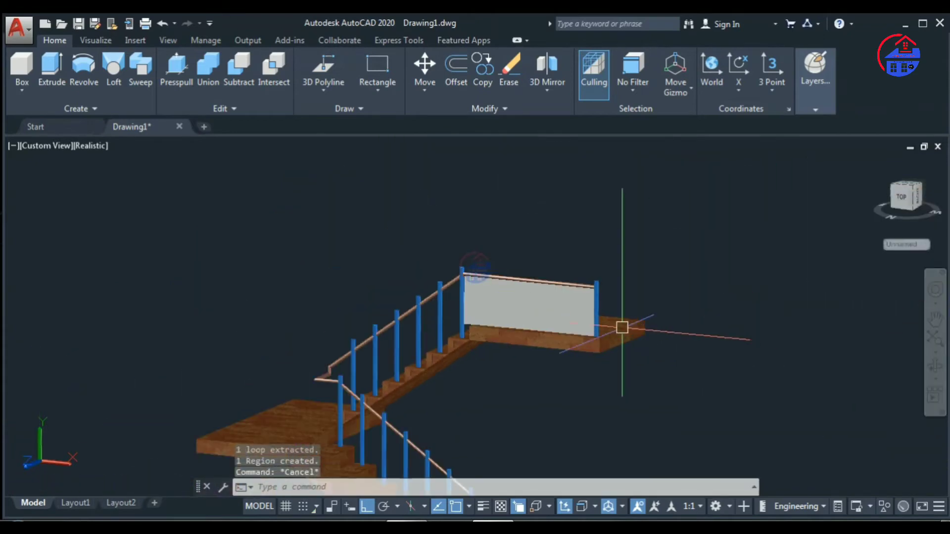
pyautogui.scroll(5, 545, 311)
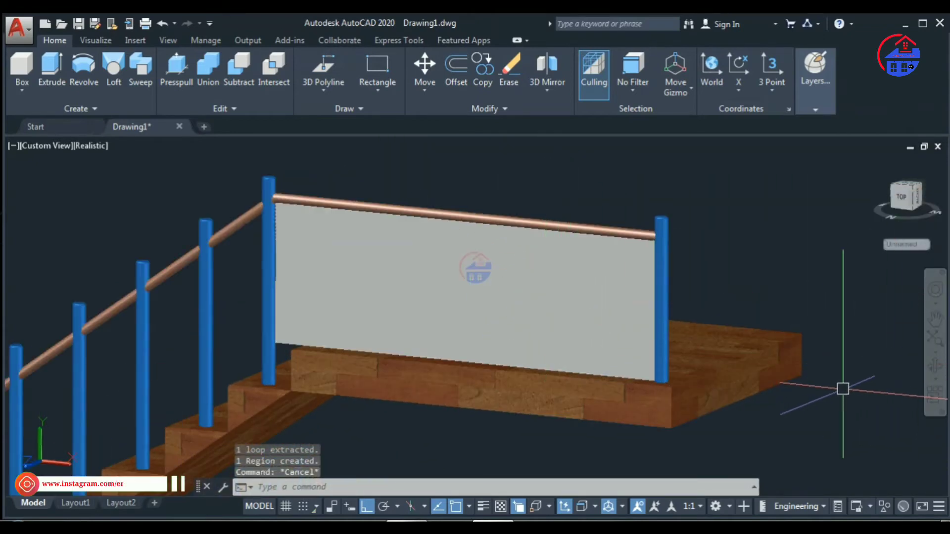
# Try Dark Blue and Dark Bronze materials on the landing panel, settling on Dark Bronze Reflective.
pyautogui.write('mat')
pyautogui.press('Return')
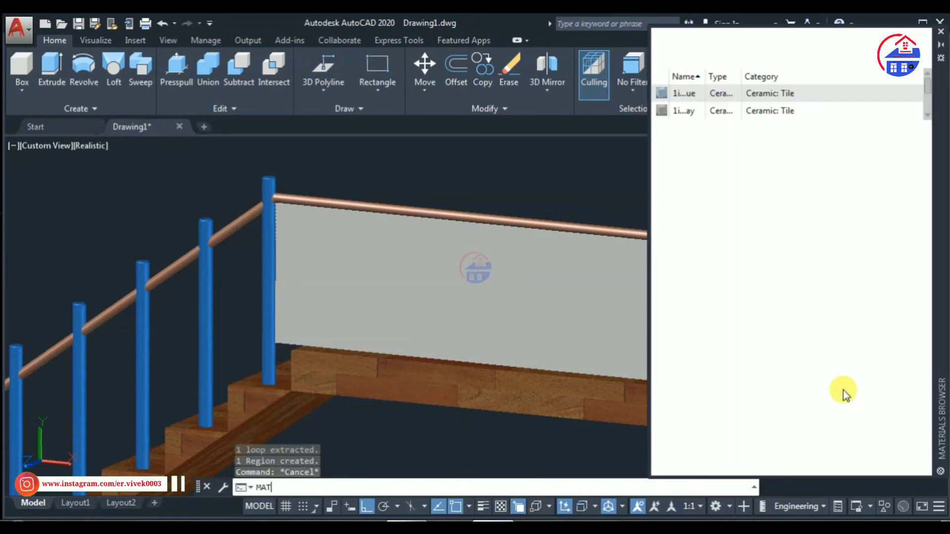
pyautogui.moveTo(864, 336); pyautogui.dragTo(743, 352)
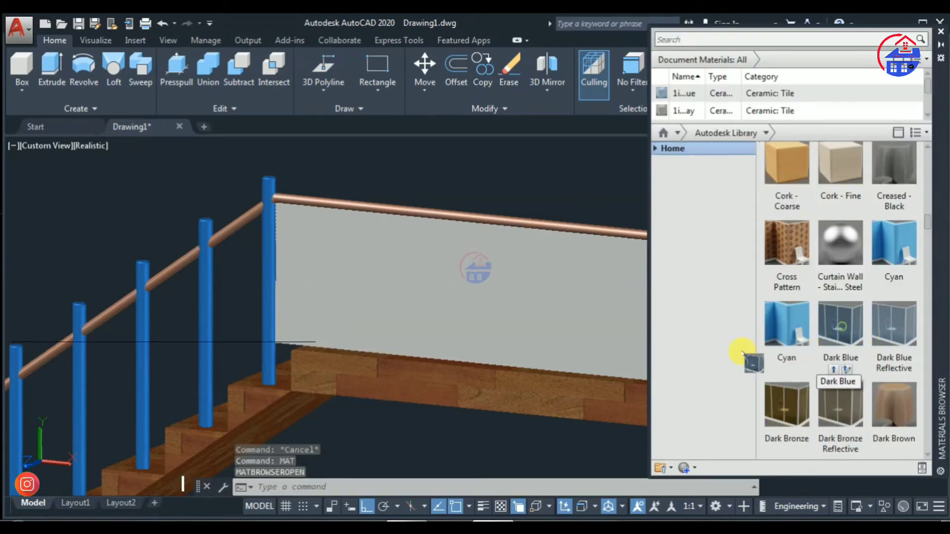
pyautogui.moveTo(622, 297); pyautogui.dragTo(593, 297)
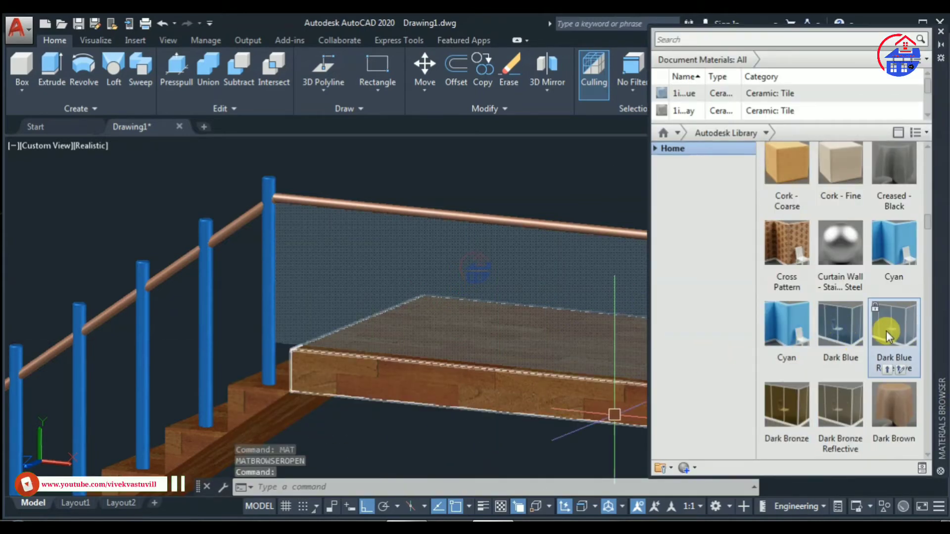
pyautogui.moveTo(886, 331); pyautogui.dragTo(479, 334)
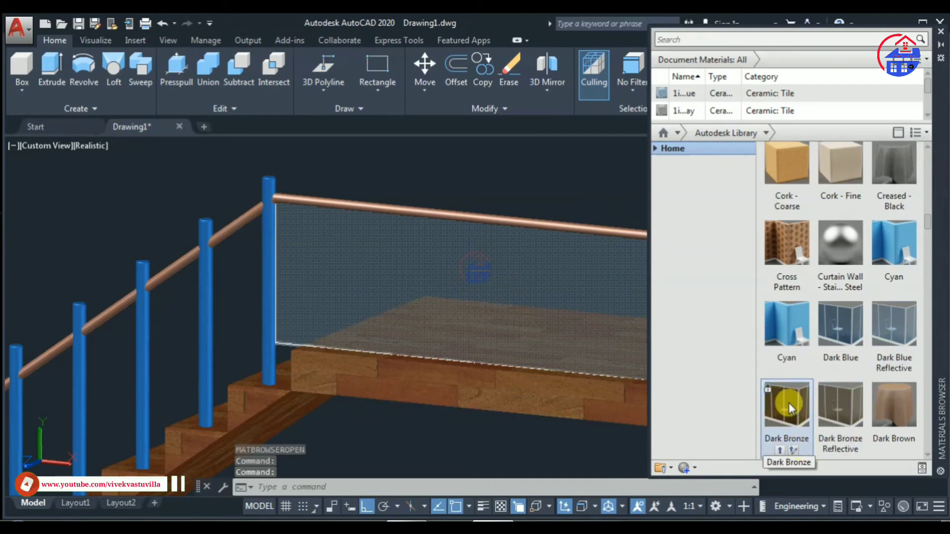
pyautogui.moveTo(788, 402); pyautogui.dragTo(475, 277)
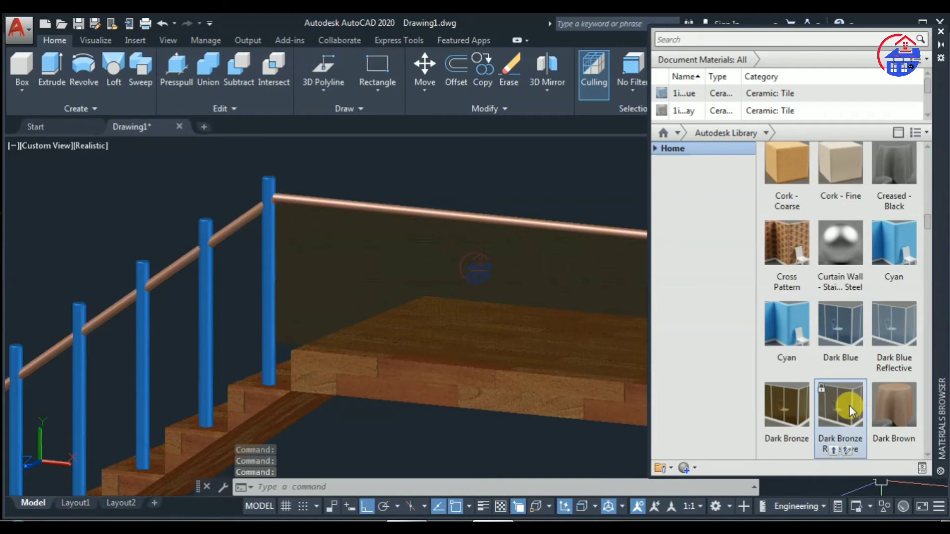
pyautogui.moveTo(849, 405); pyautogui.dragTo(500, 289)
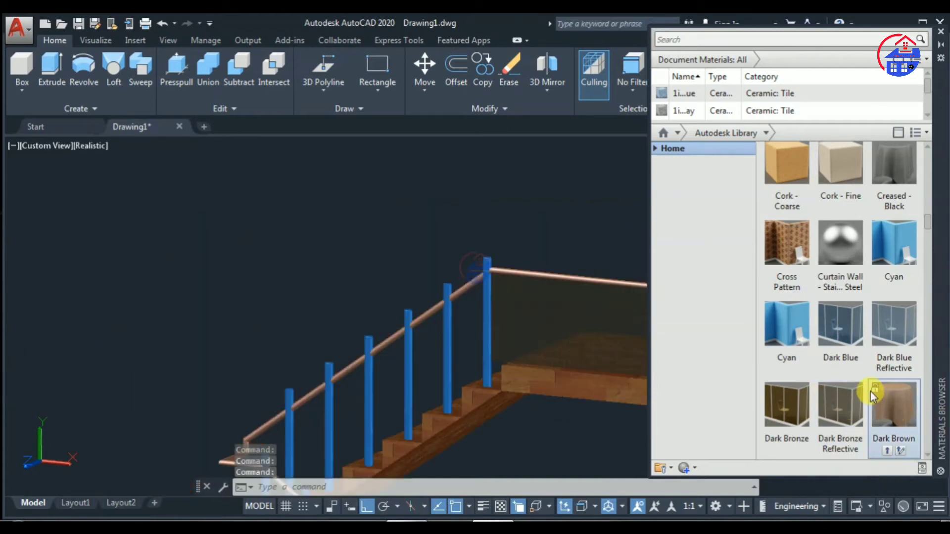
# Test Dark Red and Dark Gray on the panel, undo both, and close the library.
pyautogui.scroll(1, 872, 394)
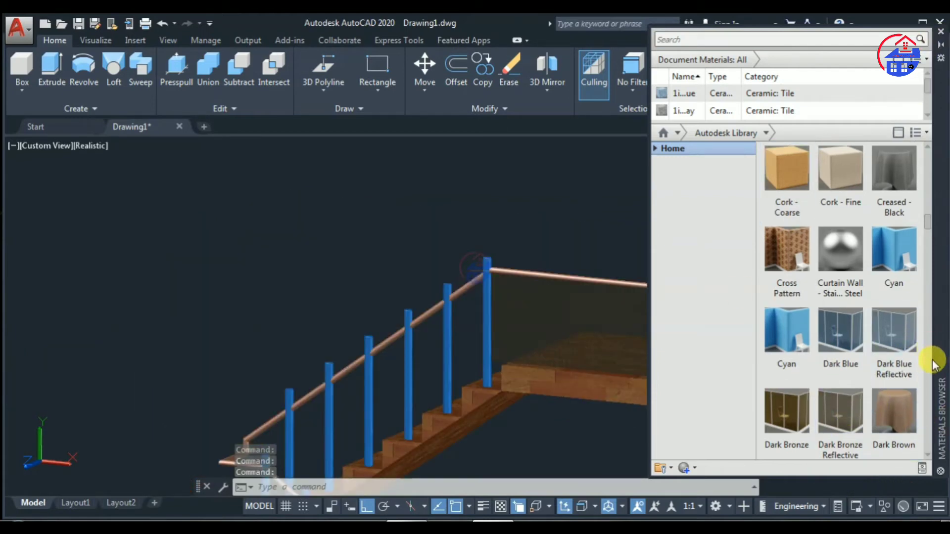
pyautogui.scroll(-5, 929, 364)
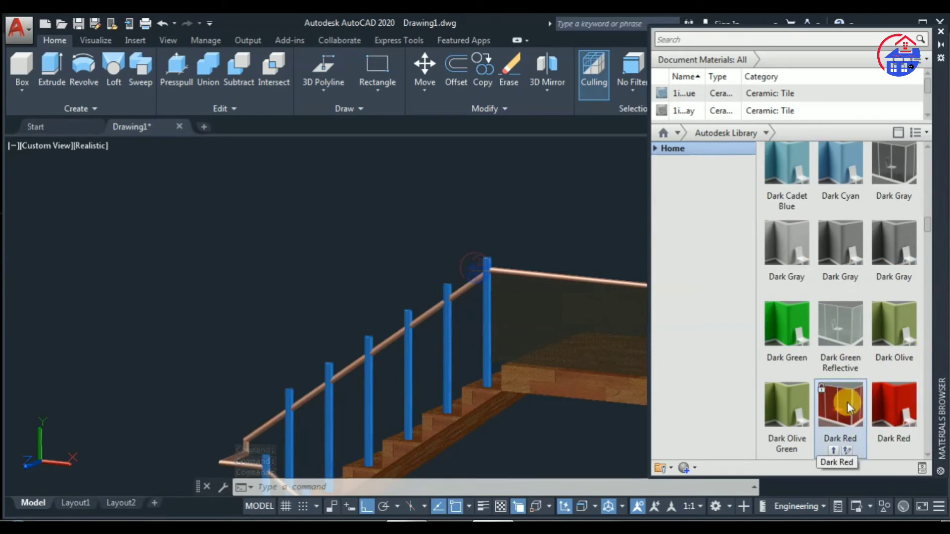
pyautogui.moveTo(843, 404); pyautogui.dragTo(541, 319)
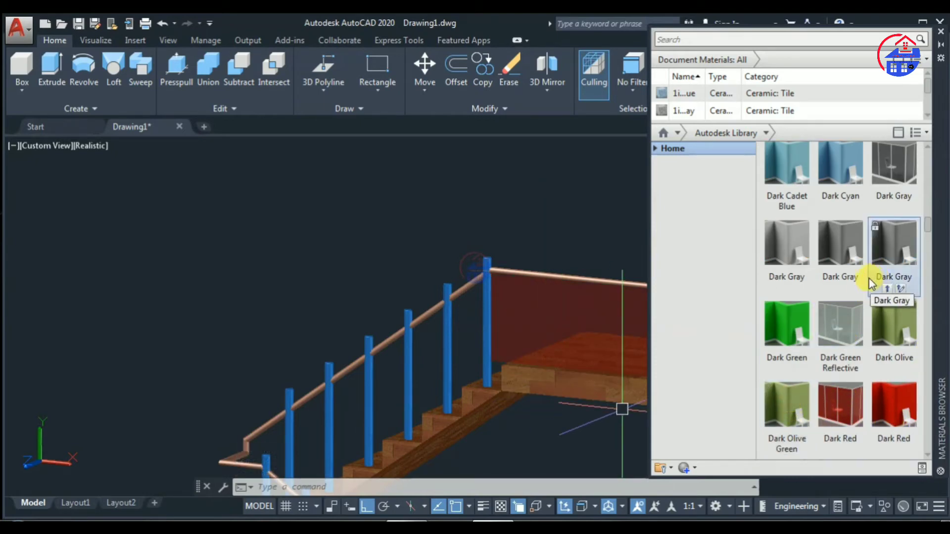
pyautogui.hotkey('ctrl', 'z')
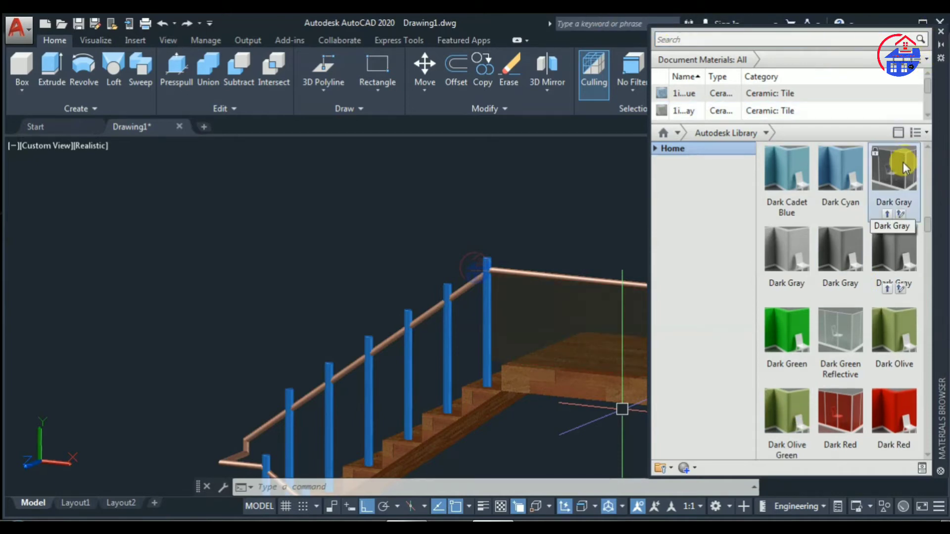
pyautogui.moveTo(841, 245); pyautogui.dragTo(568, 338)
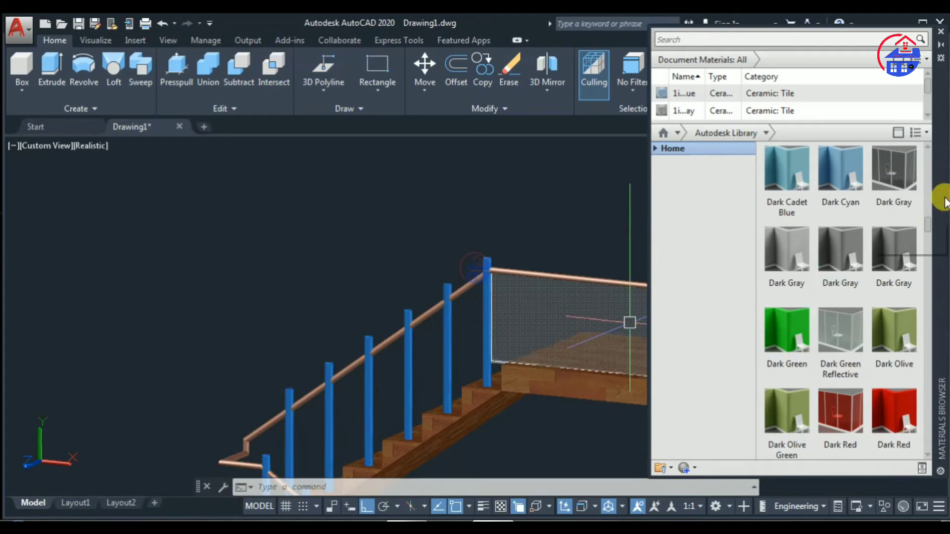
pyautogui.hotkey('ctrl', 'z')
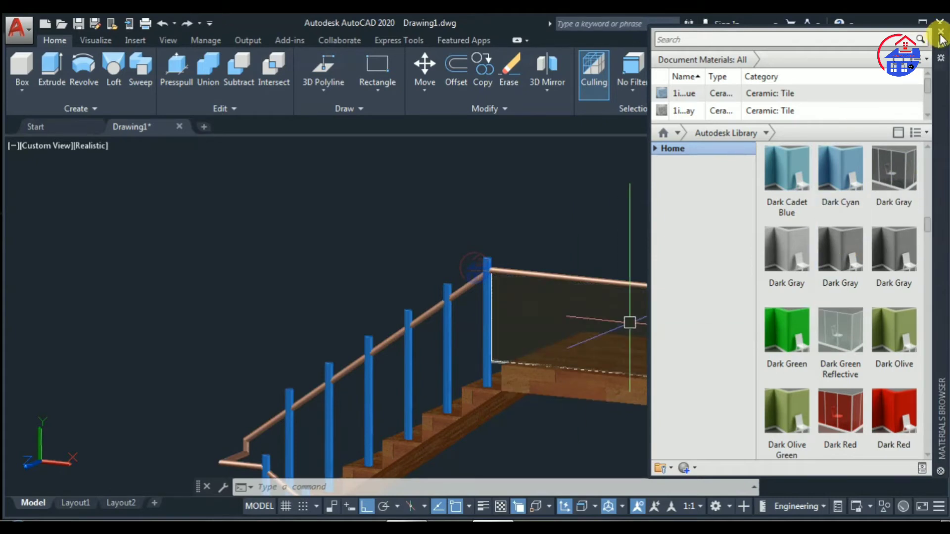
pyautogui.click(940, 31)
# Orbit under and around the staircase, then pan and zoom to frame the whole stair.
pyautogui.scroll(-3, 614, 381)
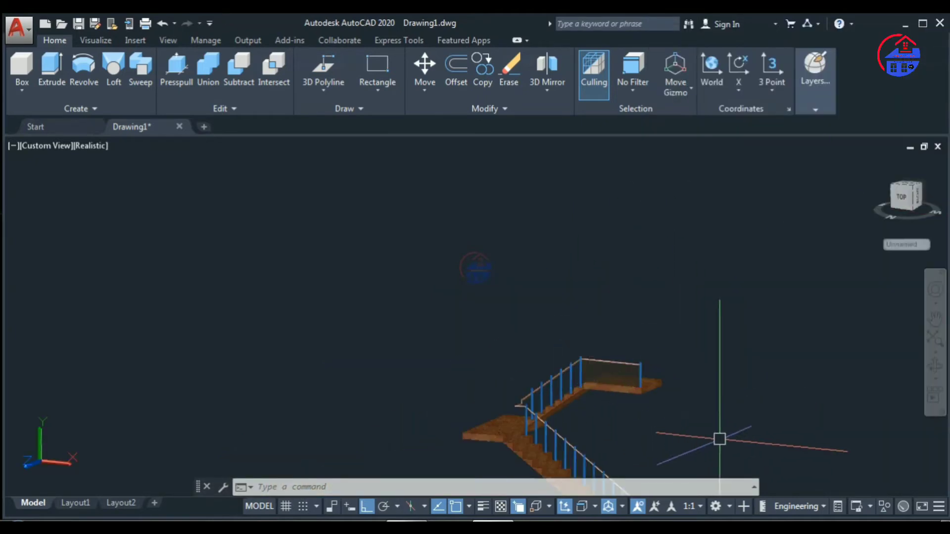
pyautogui.moveTo(732, 404)
pyautogui.keyDown('shift'); pyautogui.mouseDown(button='middle')
pyautogui.moveTo(485, 417)
pyautogui.moveTo(662, 418)
pyautogui.mouseUp(button='middle'); pyautogui.keyUp('shift')
pyautogui.scroll(5, 640, 363)
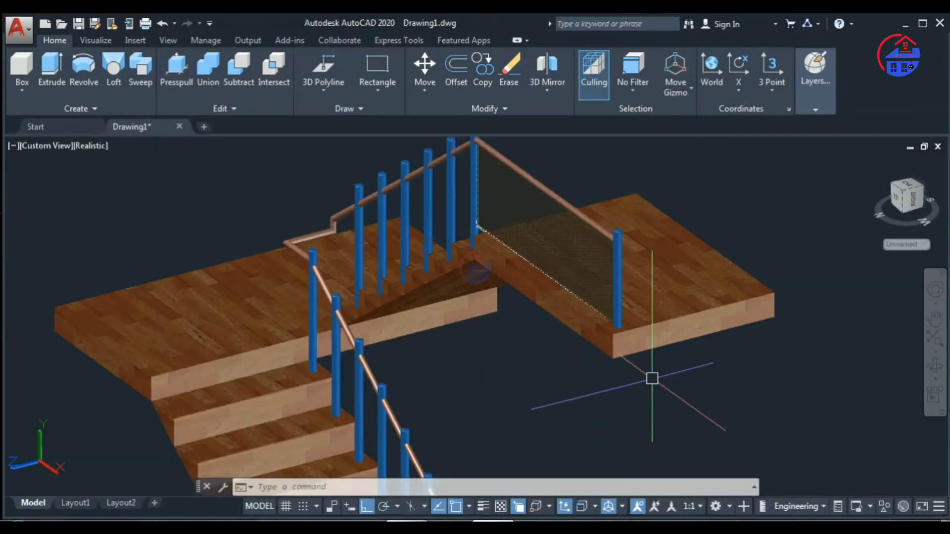
pyautogui.moveTo(640, 363)
pyautogui.keyDown('shift'); pyautogui.mouseDown(button='middle')
pyautogui.moveTo(551, 386)
pyautogui.moveTo(647, 365)
pyautogui.moveTo(640, 426)
pyautogui.mouseUp(button='middle'); pyautogui.keyUp('shift')
pyautogui.scroll(-2, 560, 369)
pyautogui.scroll(-2, 563, 342)
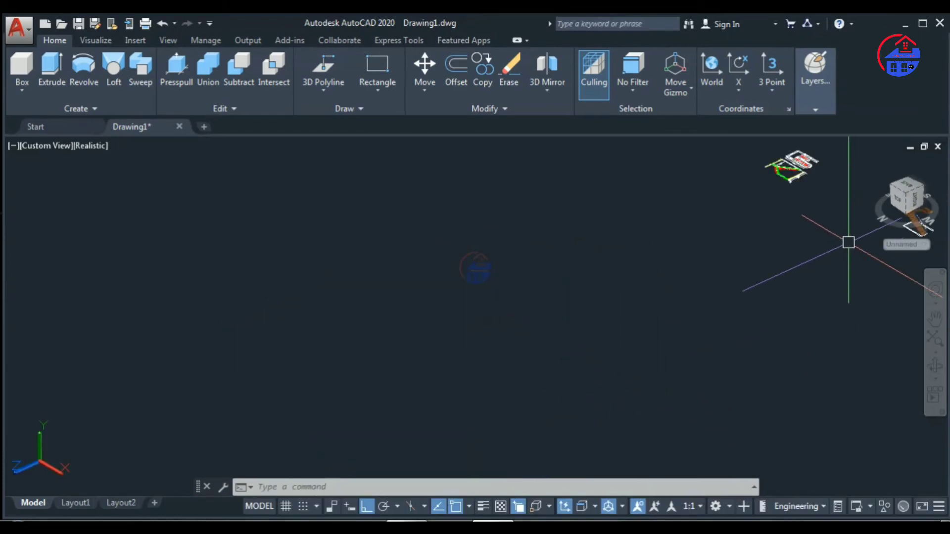
pyautogui.moveTo(829, 217); pyautogui.dragTo(362, 276, button='middle')
pyautogui.moveTo(274, 356); pyautogui.dragTo(94, 378, button='middle')
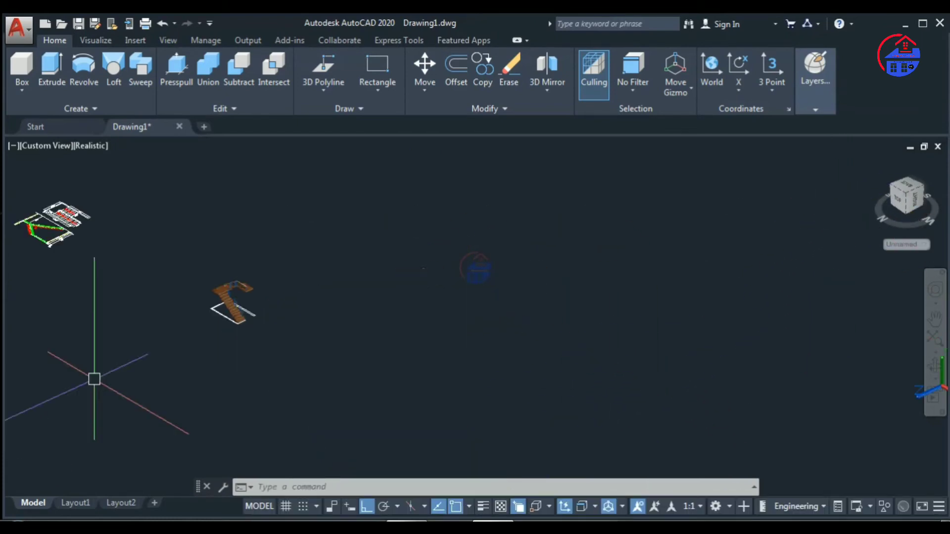
pyautogui.scroll(5, 215, 323)
pyautogui.scroll(3, 231, 295)
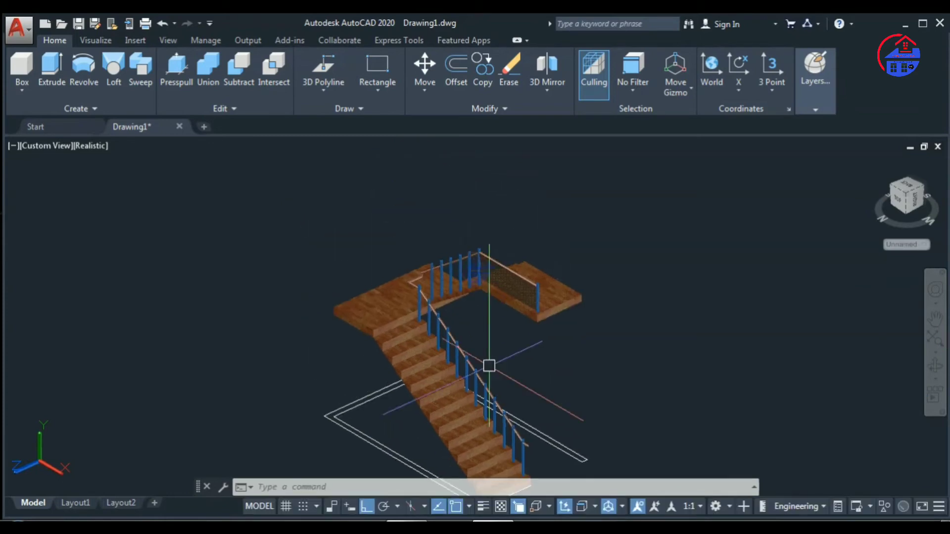
pyautogui.scroll(-2, 508, 345)
pyautogui.scroll(-1, 618, 399)
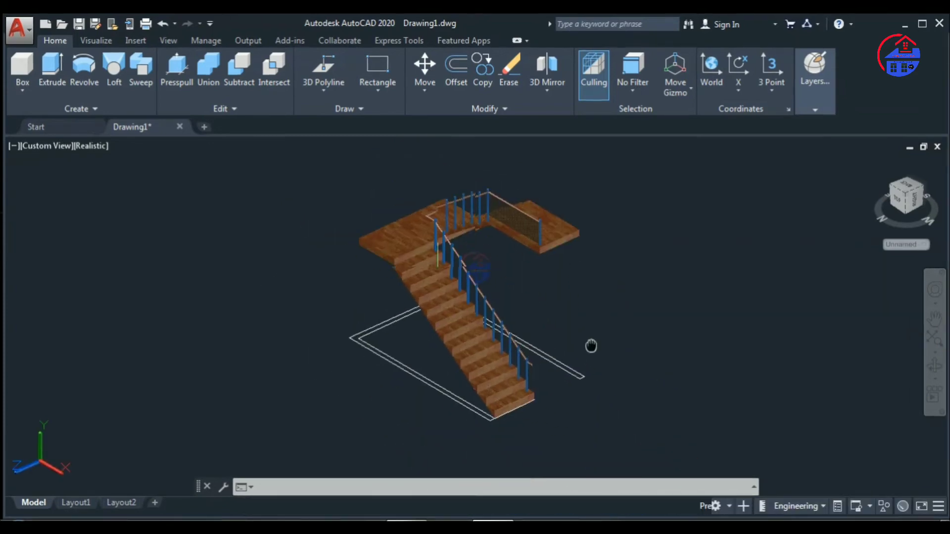
pyautogui.scroll(3, 573, 371)
pyautogui.scroll(-4, 573, 371)
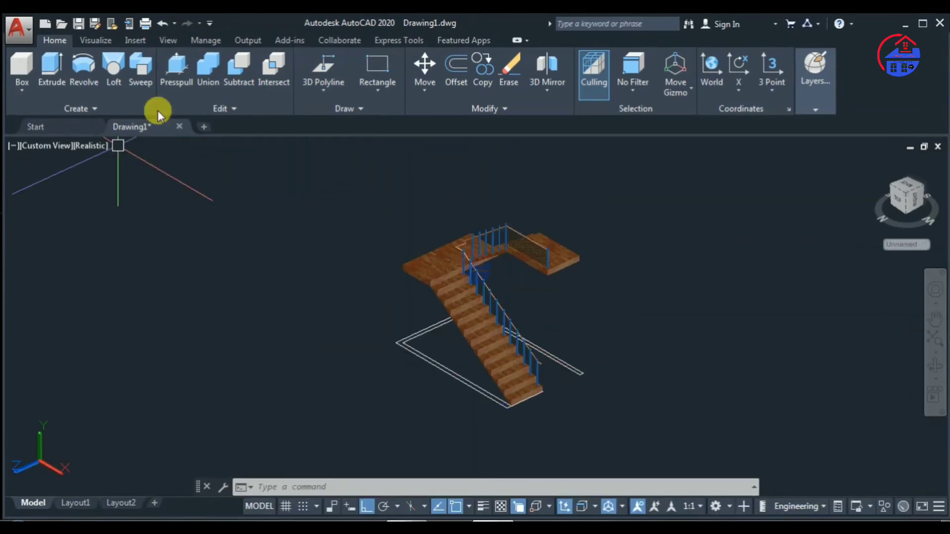
# Press-pull the outer wall outline up to a 20' height.
pyautogui.click(194, 73)
pyautogui.scroll(3, 511, 388)
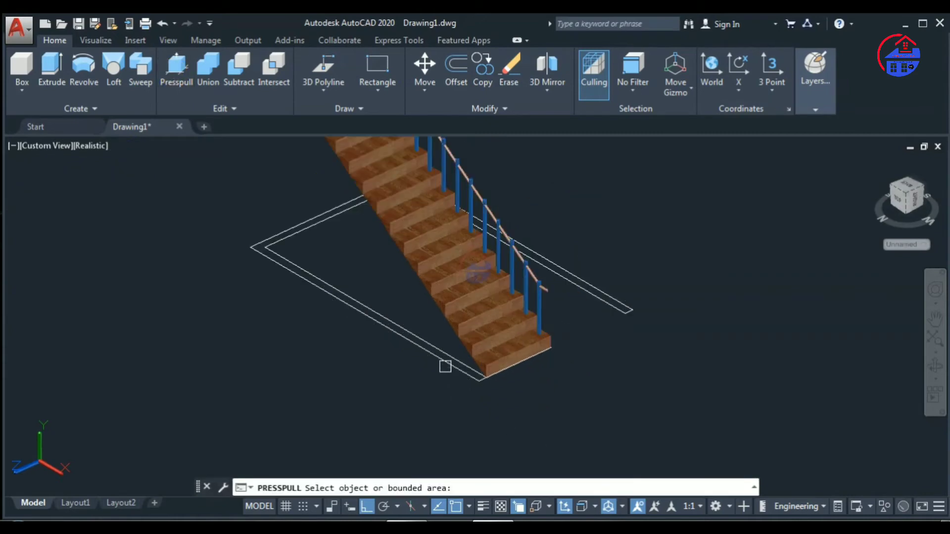
pyautogui.scroll(3, 445, 361)
pyautogui.click(449, 354)
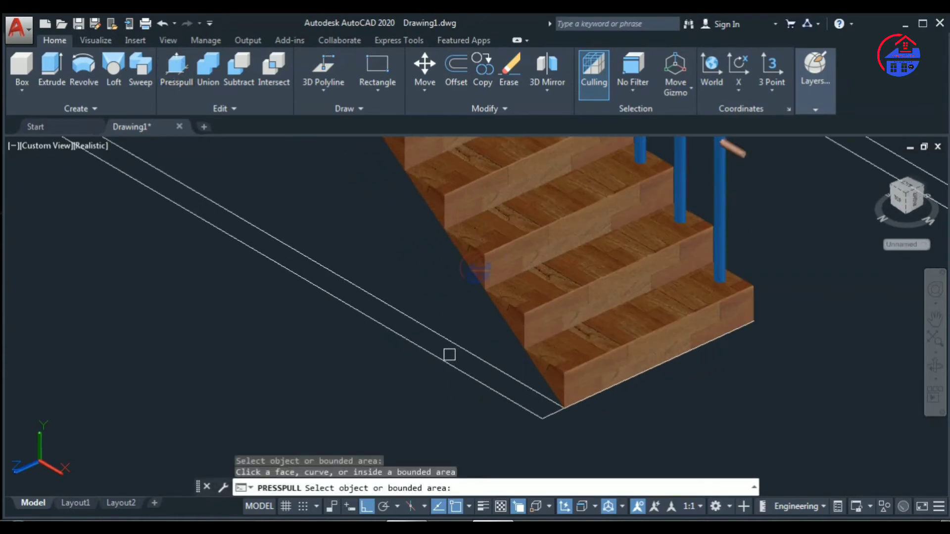
pyautogui.scroll(-1, 448, 357)
pyautogui.click(447, 360)
pyautogui.scroll(-3, 446, 346)
pyautogui.write('20')
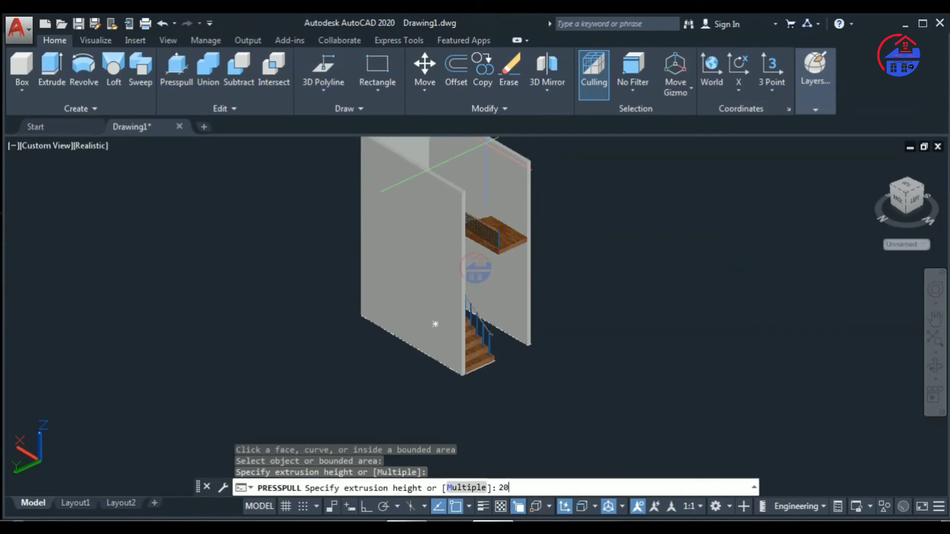
pyautogui.press('Return')
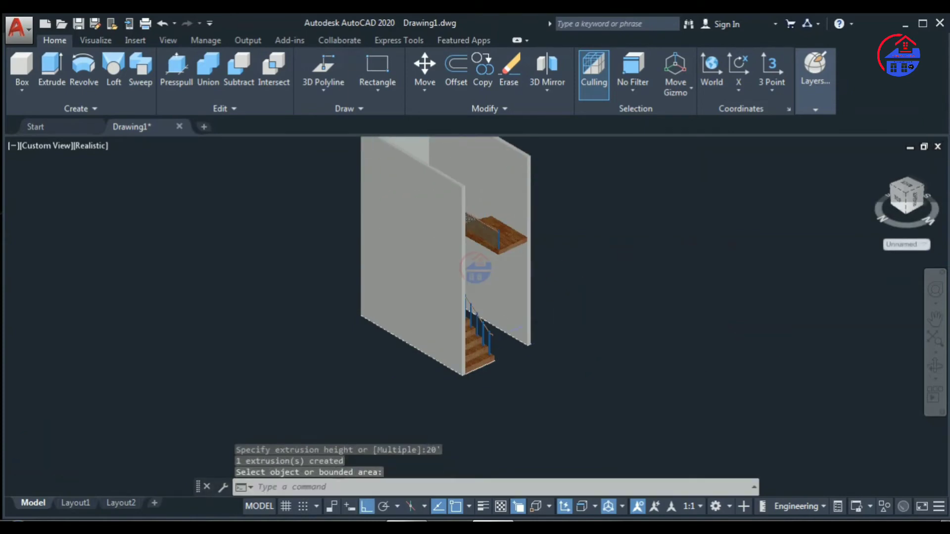
# Orbit and zoom to view the walled staircase from above and inside the stairwell.
pyautogui.moveTo(684, 299)
pyautogui.keyDown('shift'); pyautogui.mouseDown(button='middle')
pyautogui.moveTo(576, 299)
pyautogui.moveTo(566, 263)
pyautogui.mouseUp(button='middle'); pyautogui.keyUp('shift')
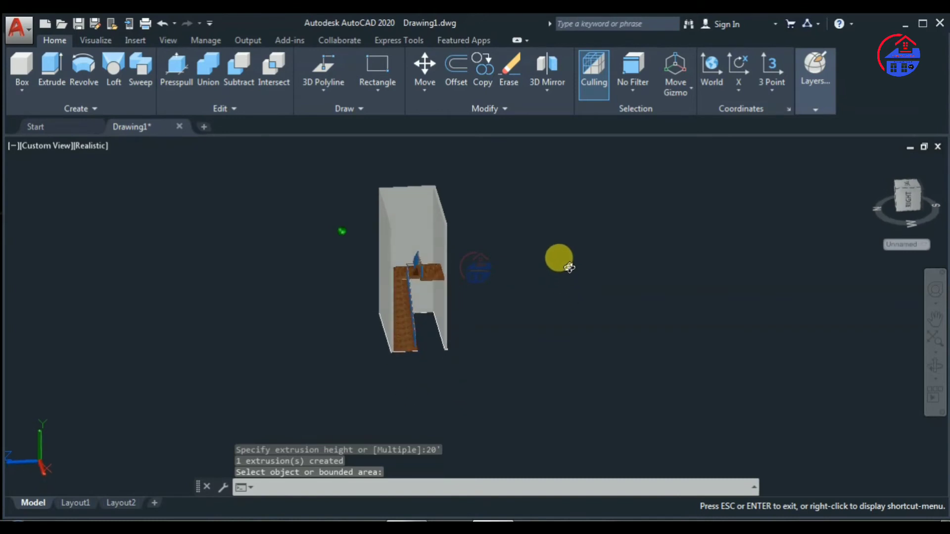
pyautogui.press('Escape')
pyautogui.moveTo(690, 333); pyautogui.dragTo(326, 209, button='middle')
pyautogui.scroll(5, 584, 324)
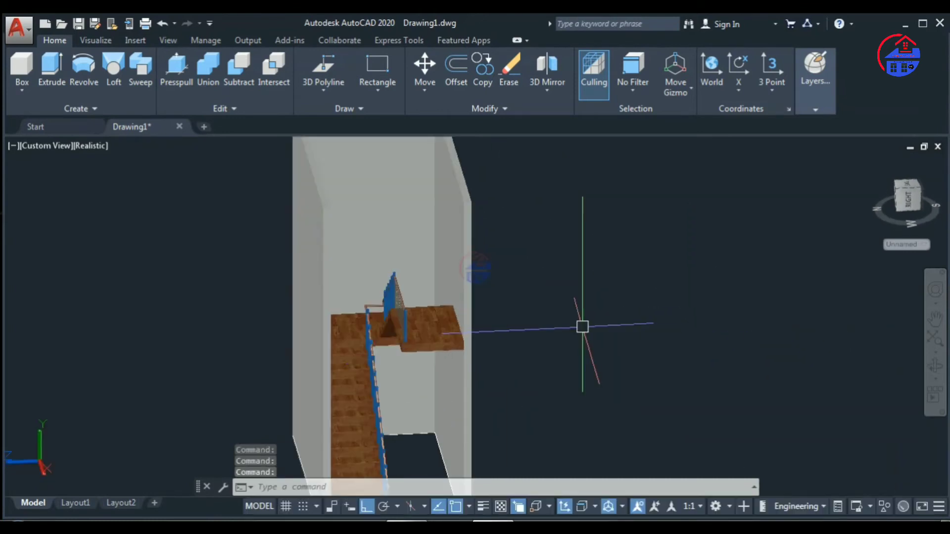
pyautogui.moveTo(484, 367)
pyautogui.keyDown('shift'); pyautogui.mouseDown(button='middle')
pyautogui.moveTo(546, 406)
pyautogui.moveTo(602, 401)
pyautogui.moveTo(471, 386)
pyautogui.moveTo(589, 391)
pyautogui.mouseUp(button='middle'); pyautogui.keyUp('shift')
pyautogui.scroll(-4, 587, 388)
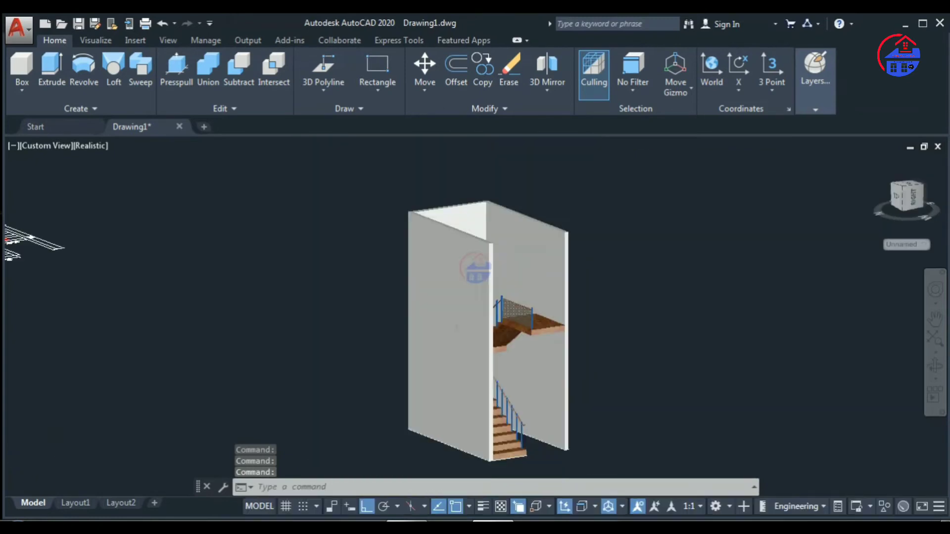
pyautogui.scroll(-2, 584, 386)
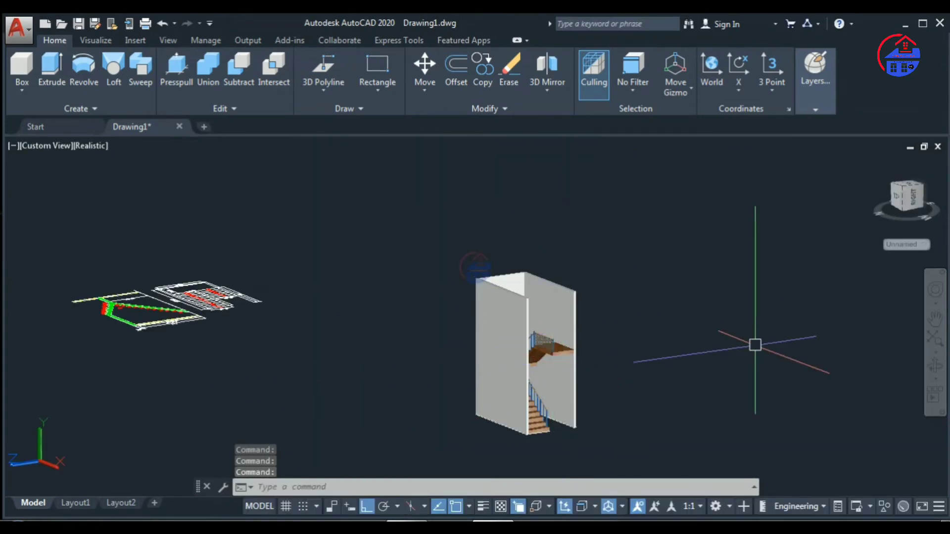
# Try Dark Gray and Dark Green Reflective materials on the enclosure walls.
pyautogui.write('mat')
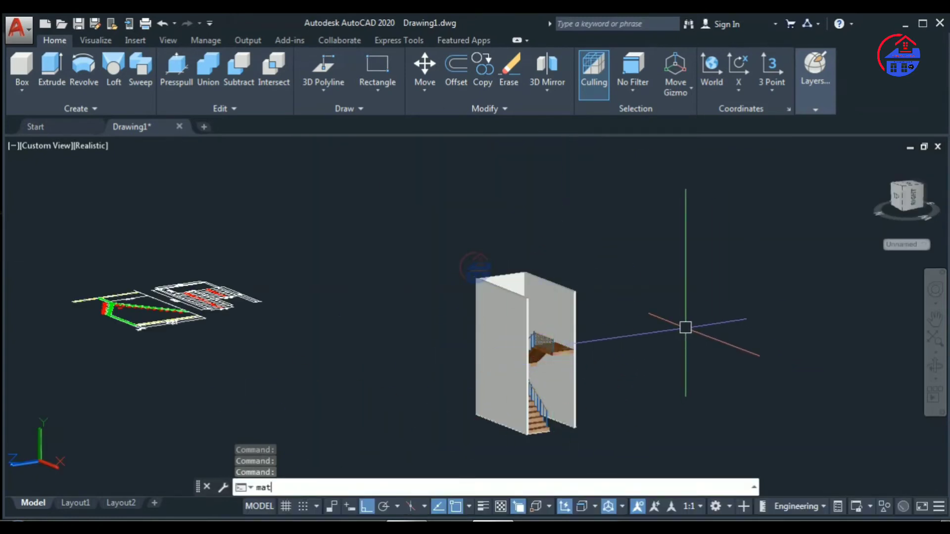
pyautogui.press('Return')
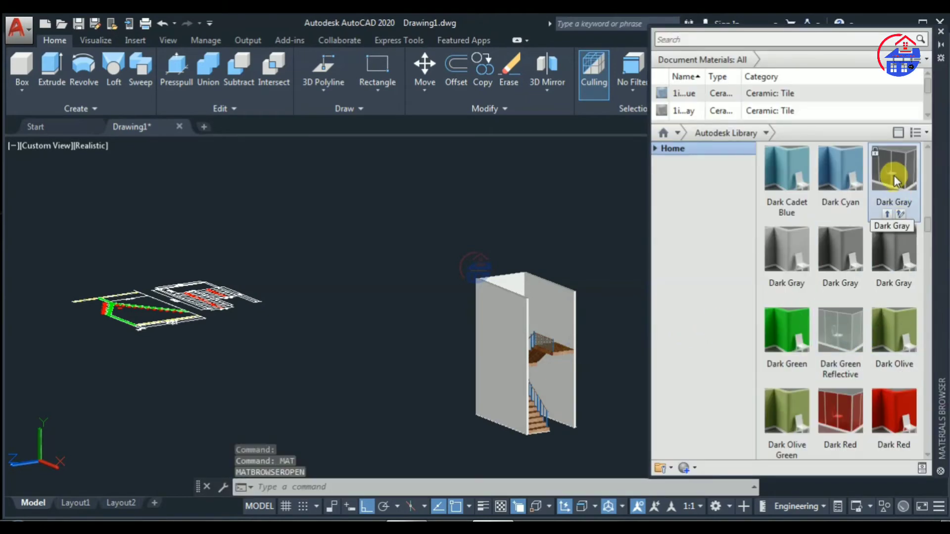
pyautogui.moveTo(898, 168); pyautogui.dragTo(520, 312)
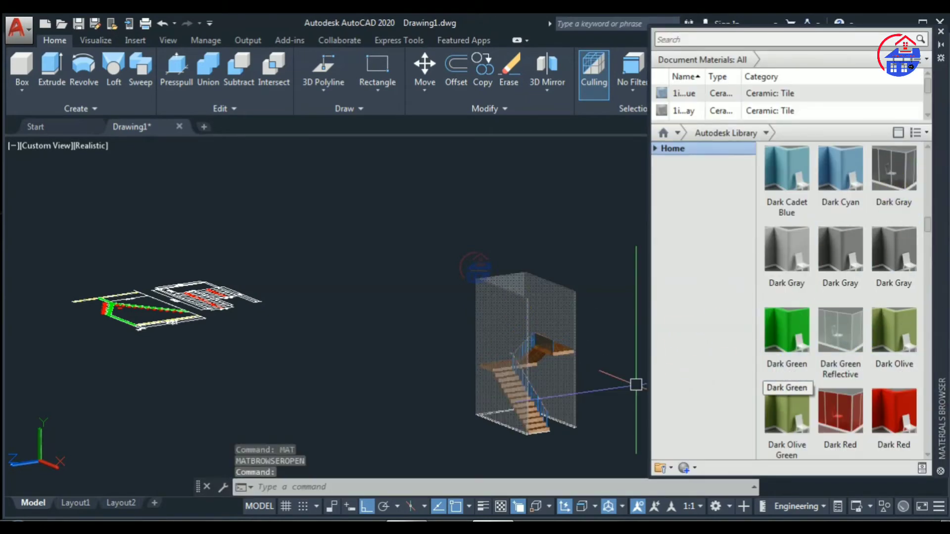
pyautogui.moveTo(840, 331); pyautogui.dragTo(524, 322)
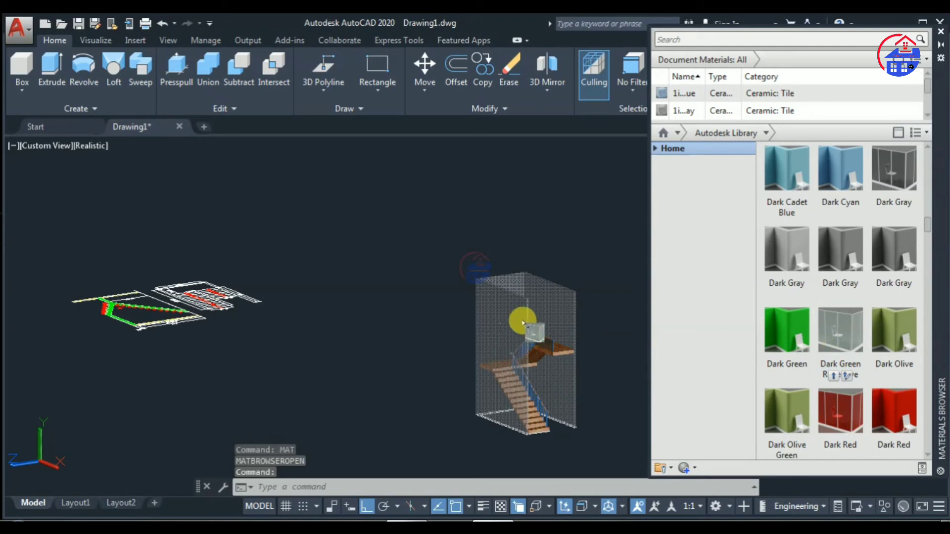
pyautogui.scroll(2, 639, 323)
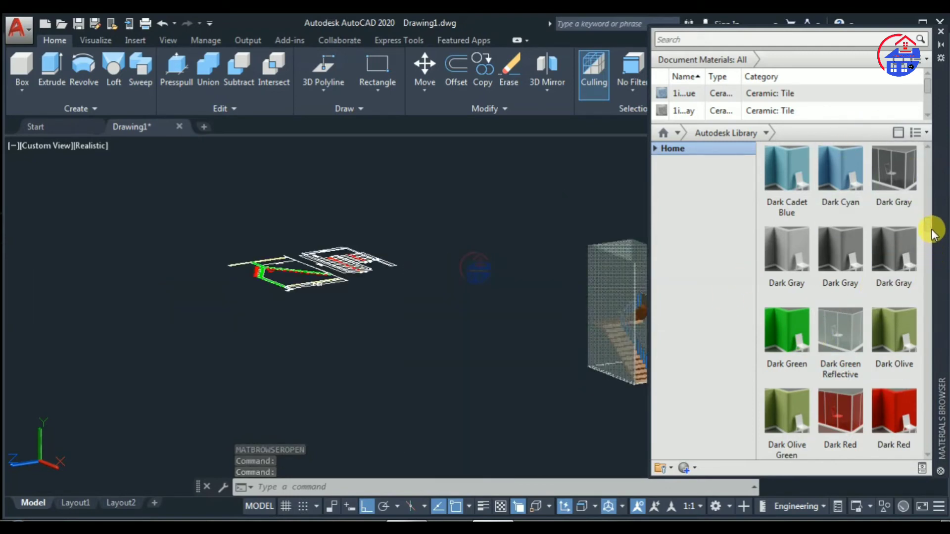
pyautogui.scroll(5, 933, 229)
pyautogui.scroll(-5, 933, 229)
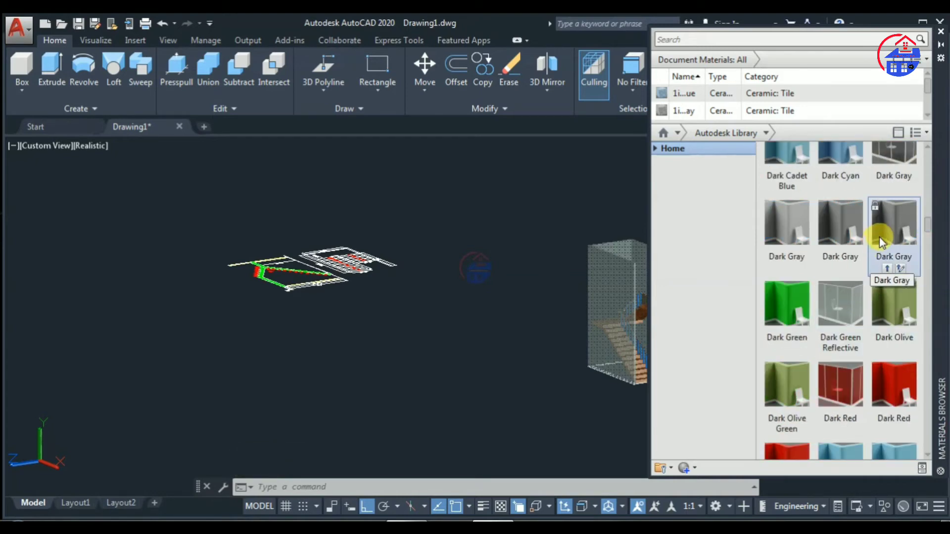
pyautogui.scroll(3, 880, 235)
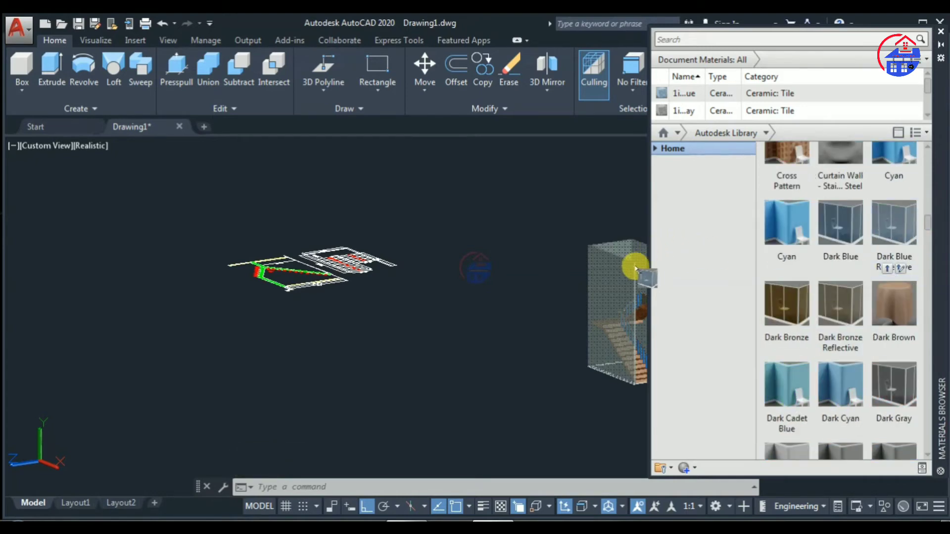
# Test Dark Blue variants, then apply Clear - Blue to the walls and close the library.
pyautogui.moveTo(893, 235); pyautogui.dragTo(629, 269)
pyautogui.moveTo(844, 222); pyautogui.dragTo(622, 266)
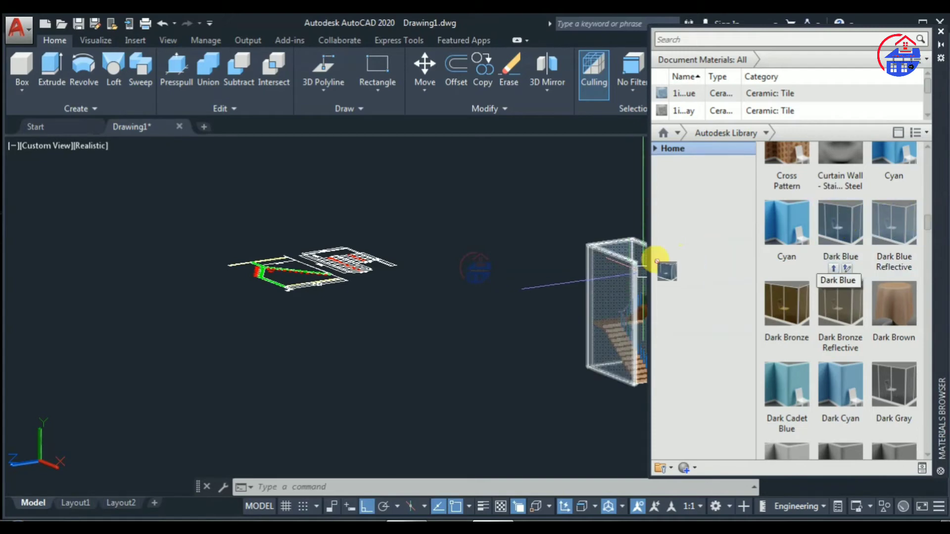
pyautogui.scroll(1, 872, 200)
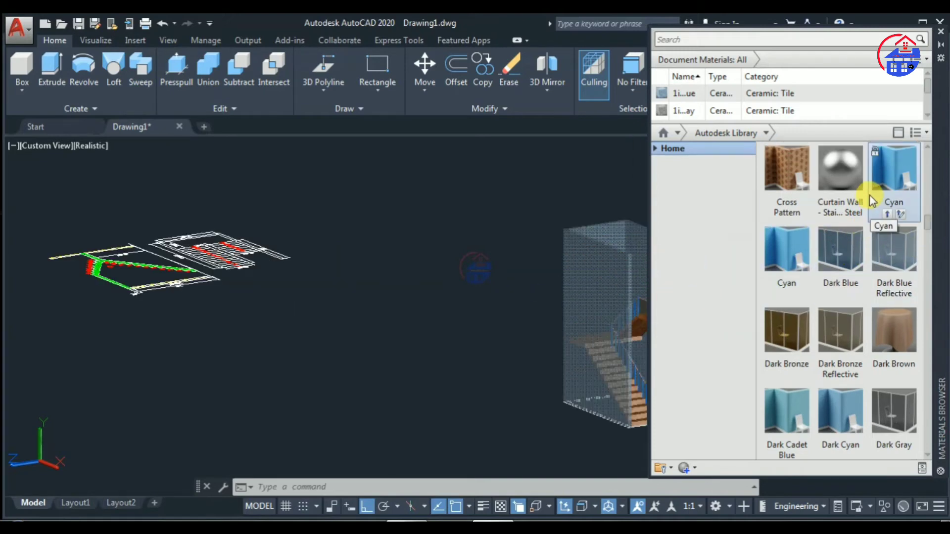
pyautogui.scroll(5, 928, 208)
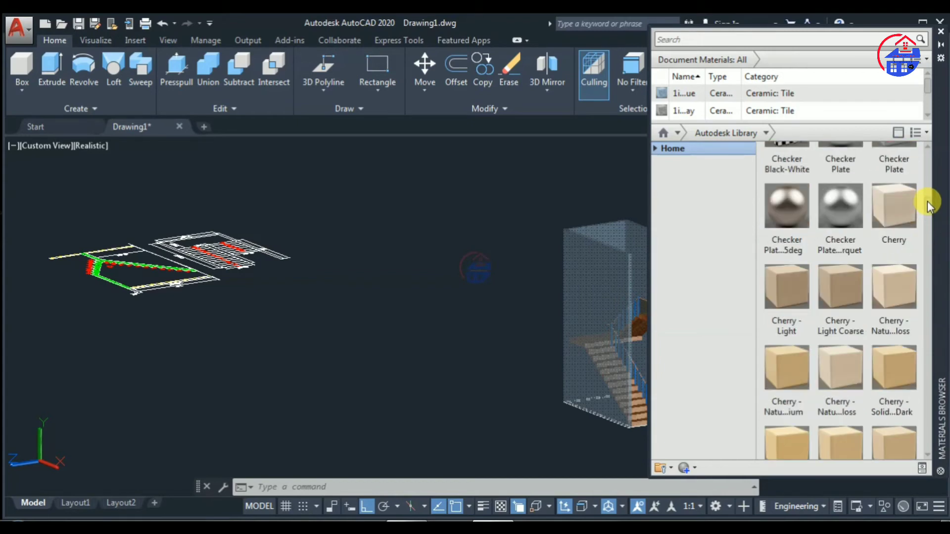
pyautogui.scroll(-3, 928, 203)
pyautogui.scroll(-3, 928, 210)
pyautogui.scroll(2, 930, 210)
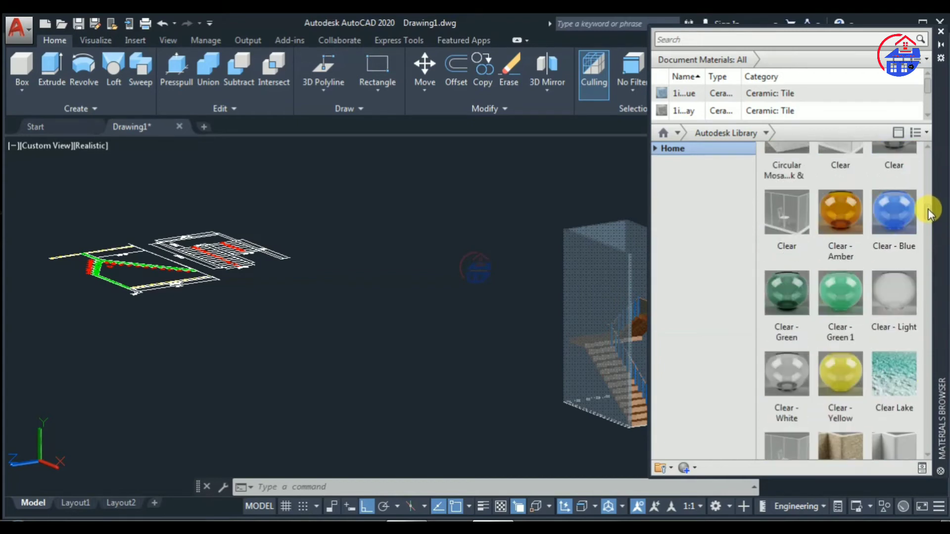
pyautogui.moveTo(894, 222); pyautogui.dragTo(602, 275)
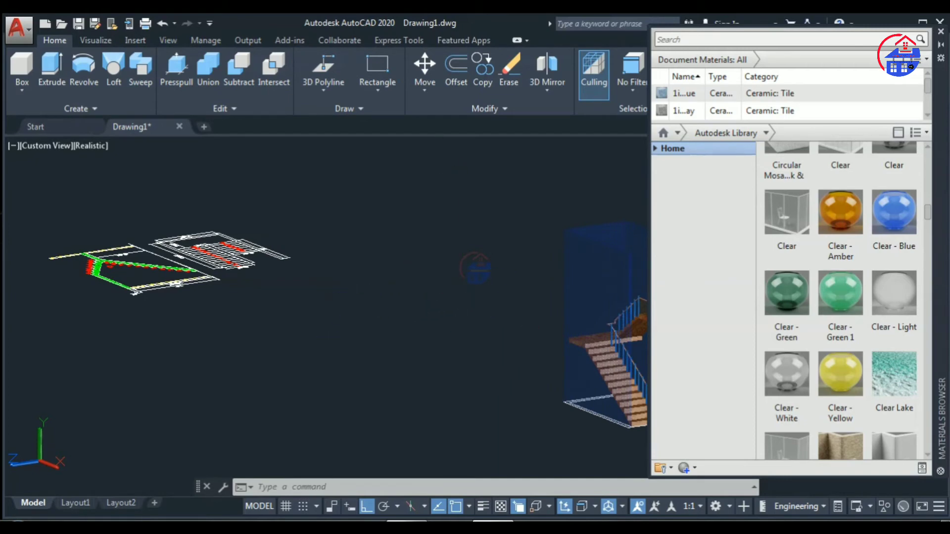
pyautogui.moveTo(484, 305); pyautogui.dragTo(361, 293, button='middle')
pyautogui.scroll(1, 891, 248)
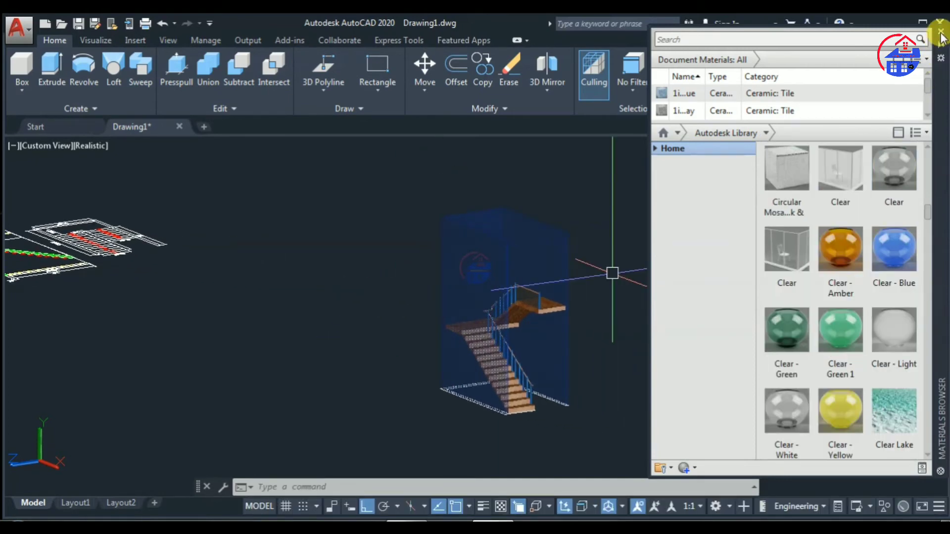
pyautogui.click(940, 32)
# Erase the 2D plan linework at upper left with a crossing window, then re-centre the stair.
pyautogui.moveTo(661, 316)
pyautogui.keyDown('shift'); pyautogui.mouseDown(button='middle')
pyautogui.moveTo(558, 305)
pyautogui.moveTo(515, 329)
pyautogui.mouseUp(button='middle'); pyautogui.keyUp('shift')
pyautogui.scroll(3, 520, 318)
pyautogui.scroll(-3, 612, 314)
pyautogui.scroll(-3, 497, 341)
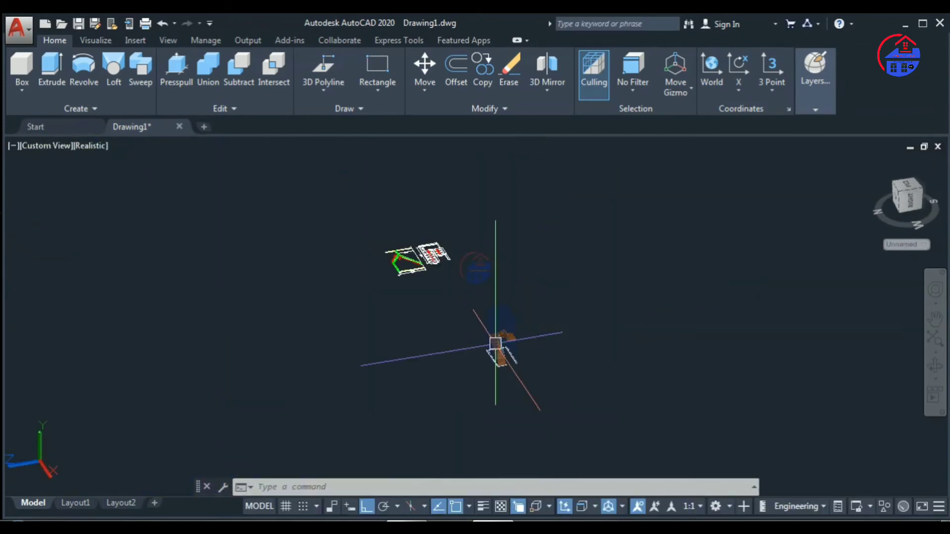
pyautogui.click(470, 290)
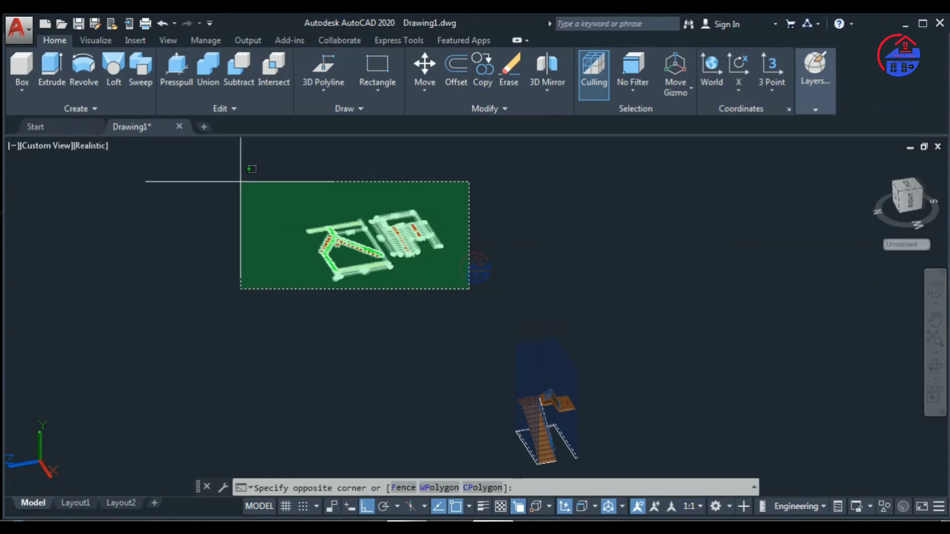
pyautogui.click(240, 183)
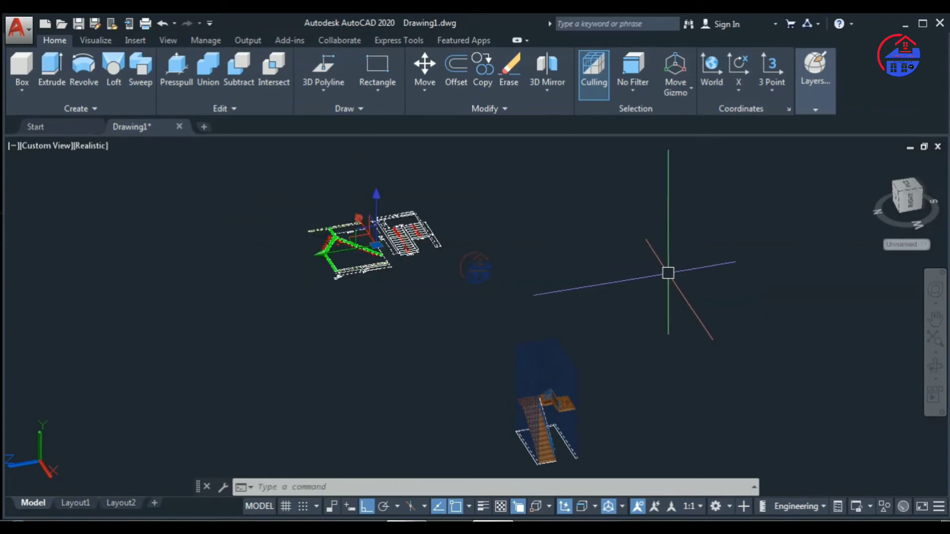
pyautogui.press('Delete')
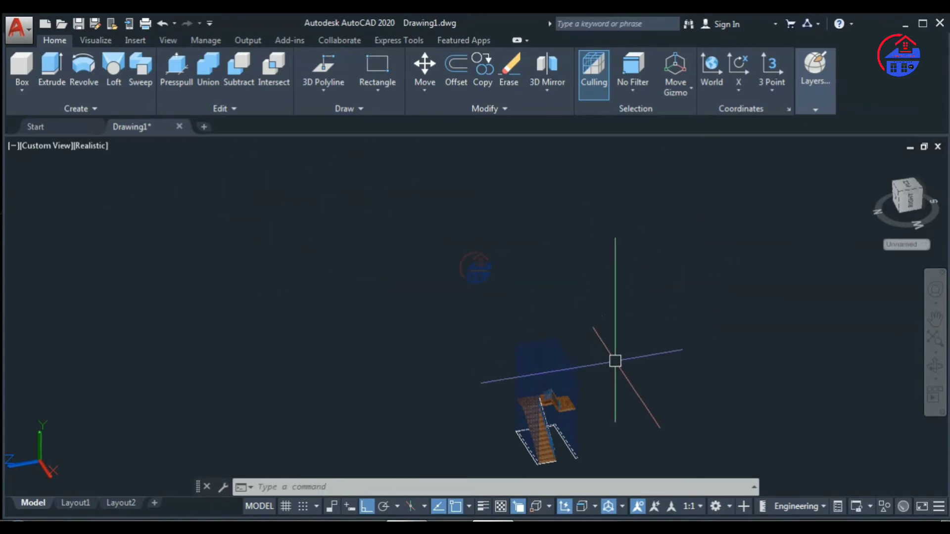
pyautogui.moveTo(615, 360); pyautogui.dragTo(584, 322, button='middle')
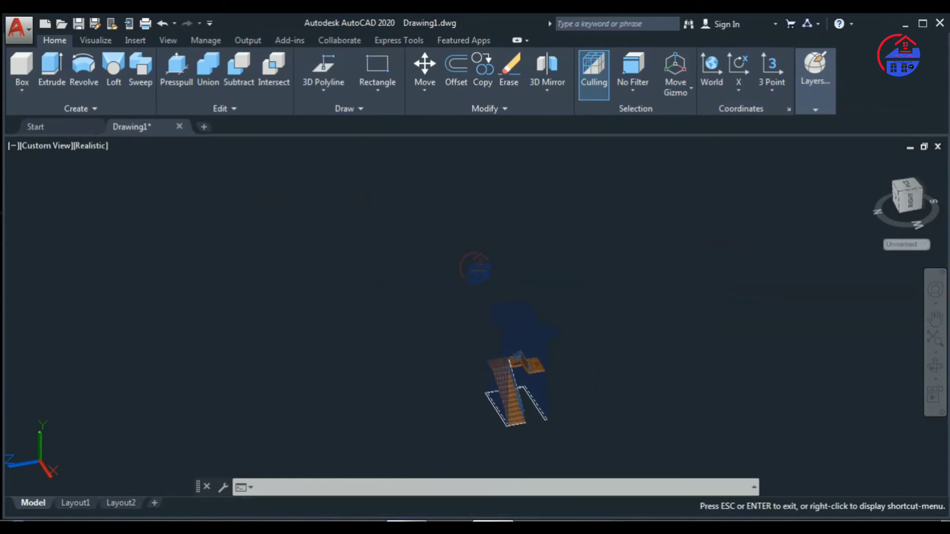
# Switch to the SW Isometric view with the staircase centred.
pyautogui.click(44, 144)
pyautogui.click(89, 273)
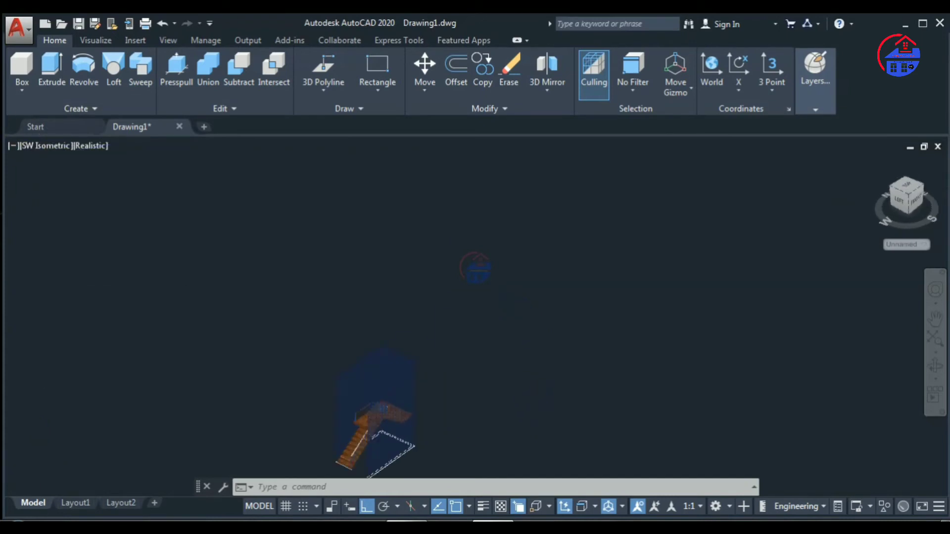
pyautogui.keyDown('shift'); pyautogui.moveTo(498, 462); pyautogui.dragTo(476, 287, button='middle'); pyautogui.keyUp('shift')
pyautogui.scroll(6, 487, 277)
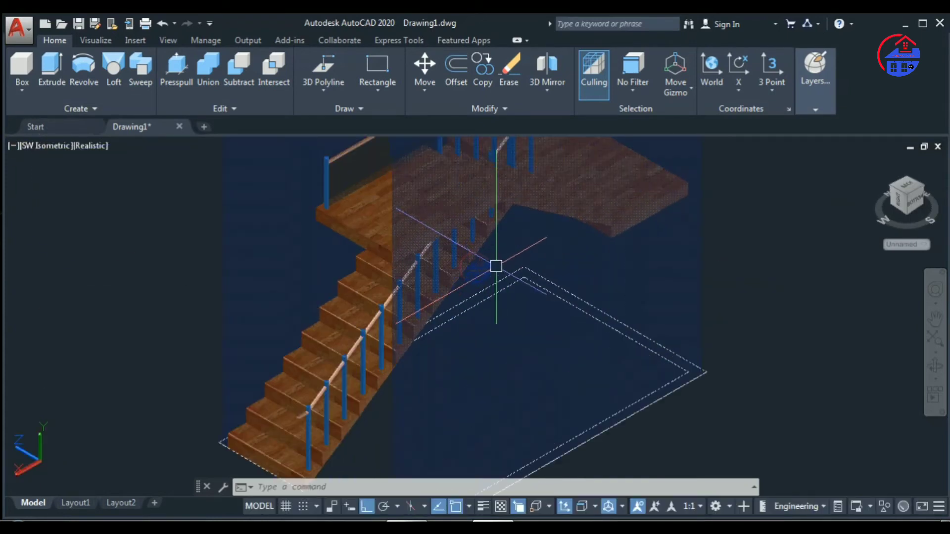
# Start a box and cancel it.
pyautogui.click(496, 266)
pyautogui.scroll(-2, 504, 319)
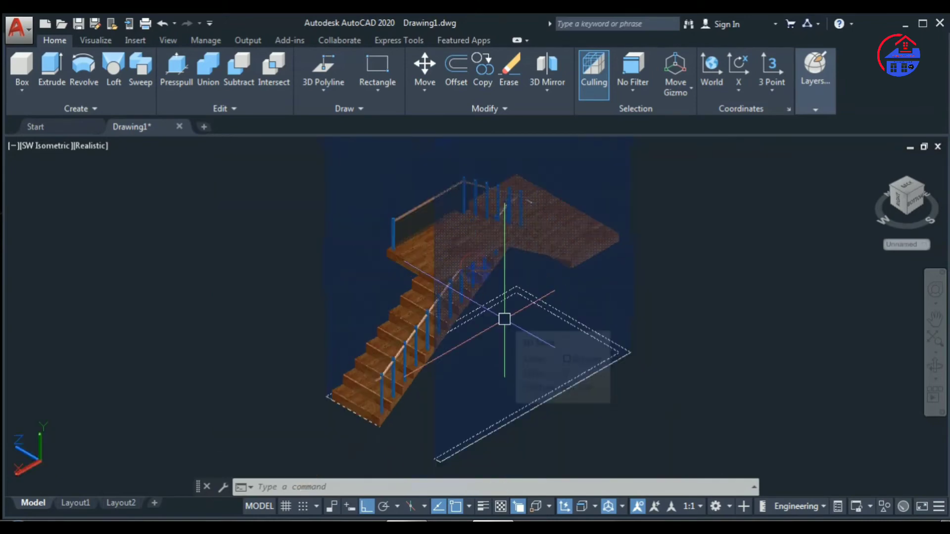
pyautogui.scroll(-2, 514, 312)
pyautogui.scroll(2, 614, 335)
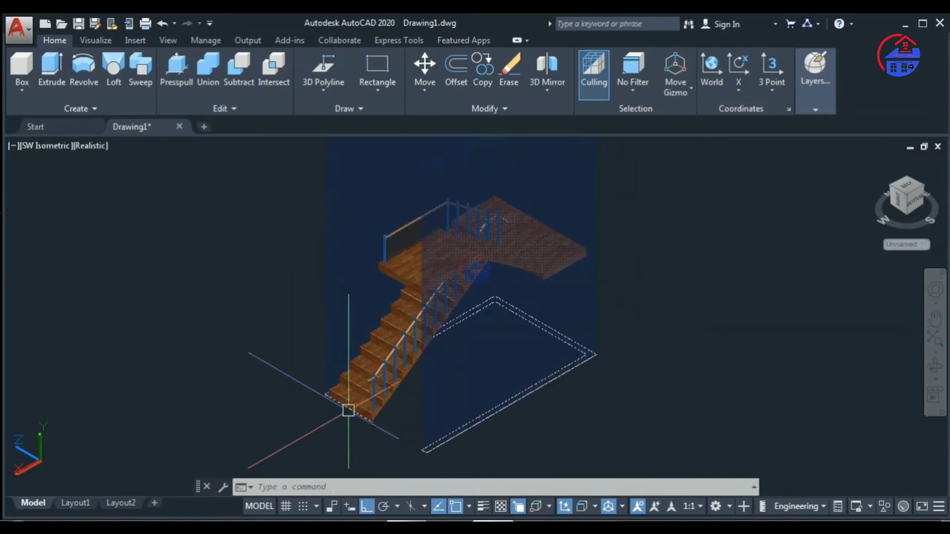
pyautogui.scroll(4, 355, 417)
pyautogui.scroll(-2, 350, 419)
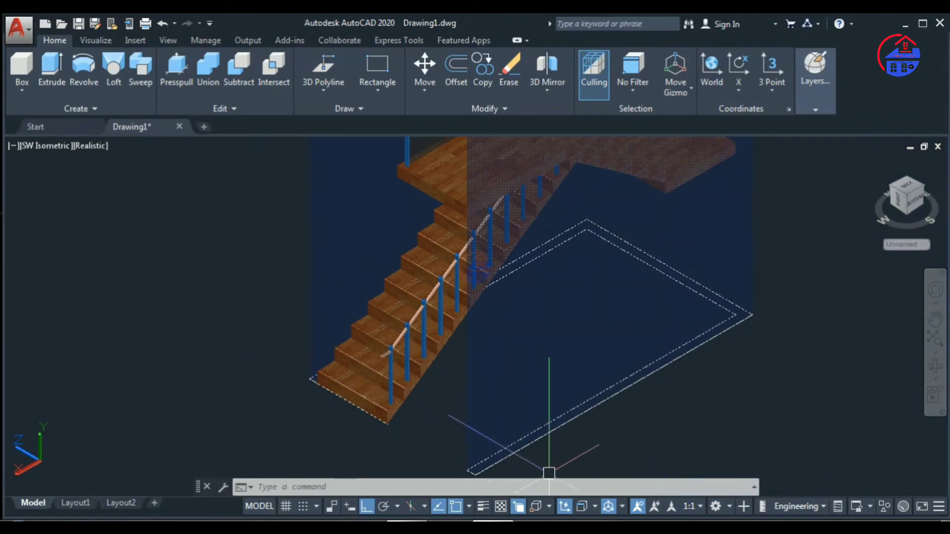
pyautogui.press('Escape')
pyautogui.scroll(3, 494, 435)
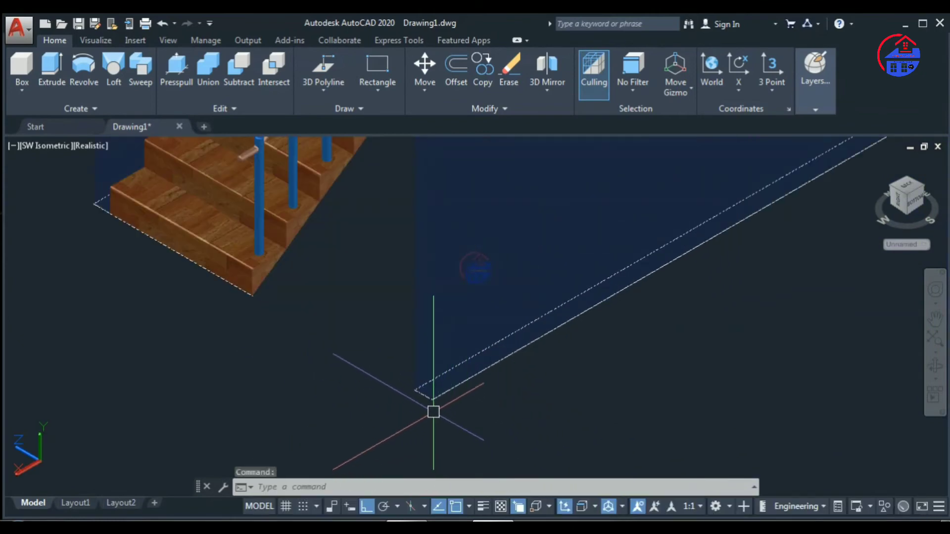
# Delete the leftover polyline by the bottom steps, picked from the selection cycling list.
pyautogui.click(433, 398)
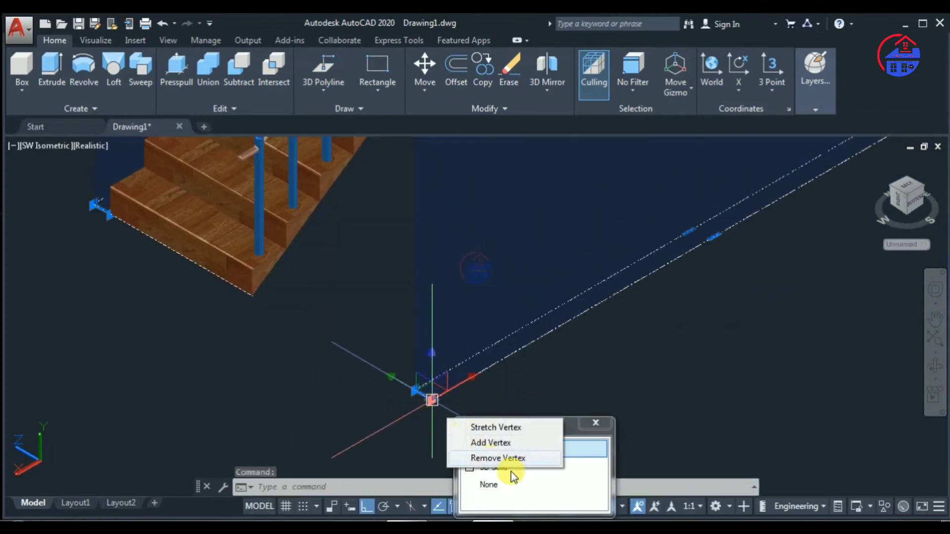
pyautogui.click(534, 450)
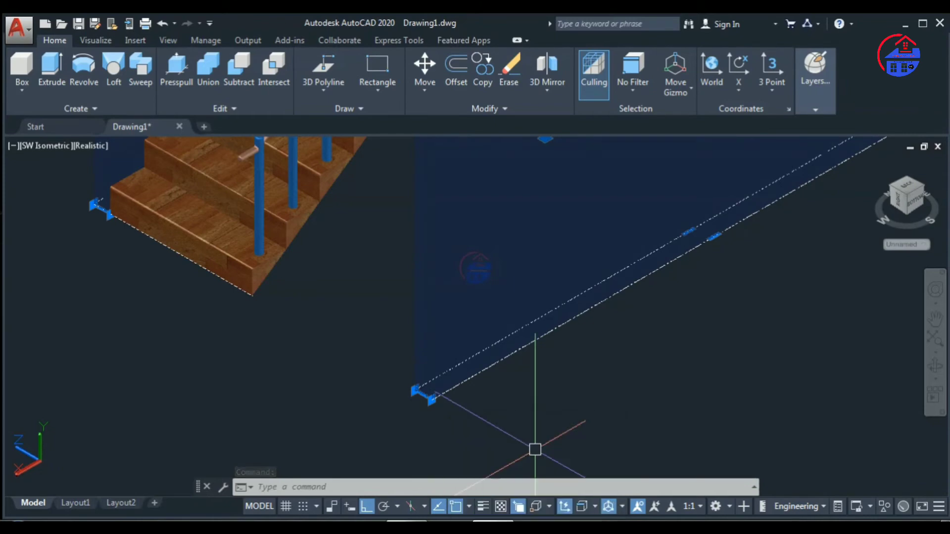
pyautogui.press('Delete')
pyautogui.scroll(-3, 534, 450)
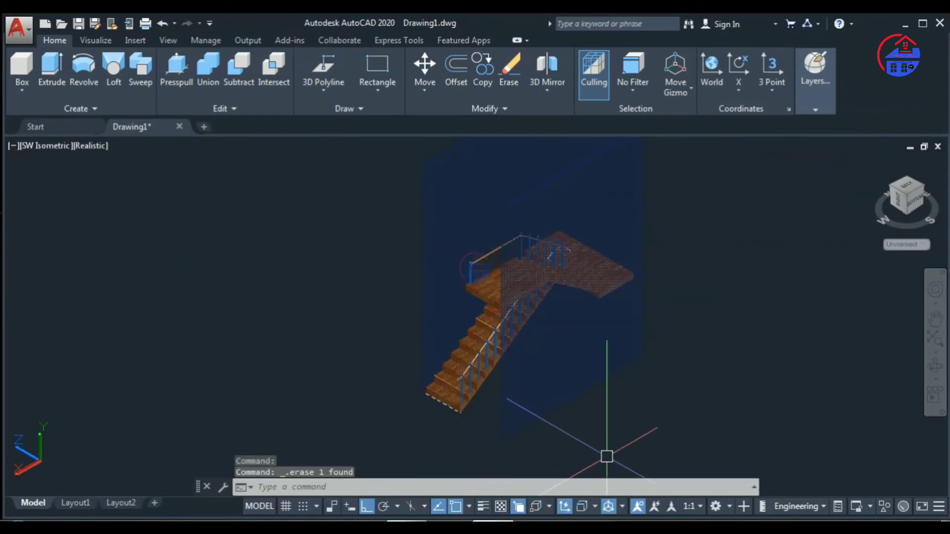
pyautogui.scroll(2, 464, 460)
pyautogui.scroll(1, 364, 307)
pyautogui.scroll(1, 365, 309)
# Delete the stray line along the bottom step, chosen over the step solid.
pyautogui.click(365, 308)
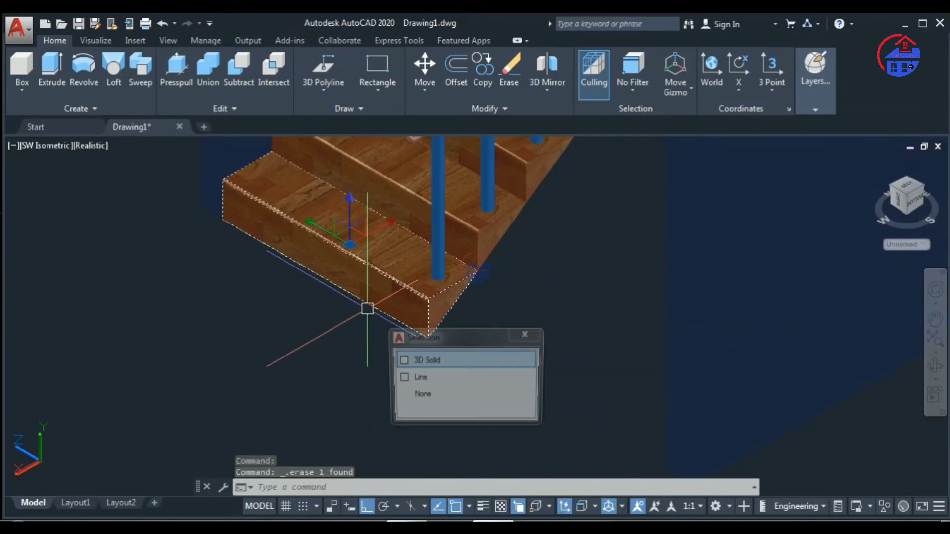
pyautogui.click(421, 377)
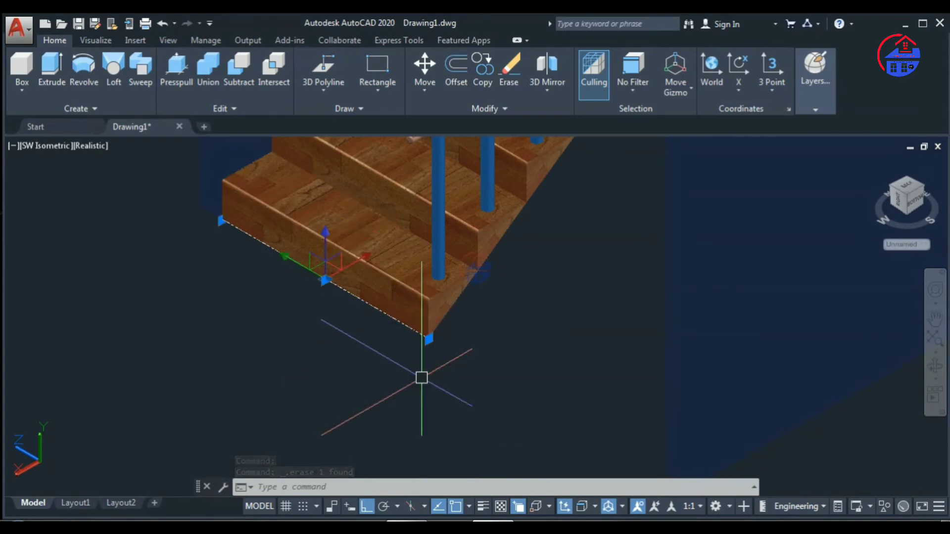
pyautogui.press('Delete')
pyautogui.scroll(-3, 422, 377)
pyautogui.scroll(-2, 473, 392)
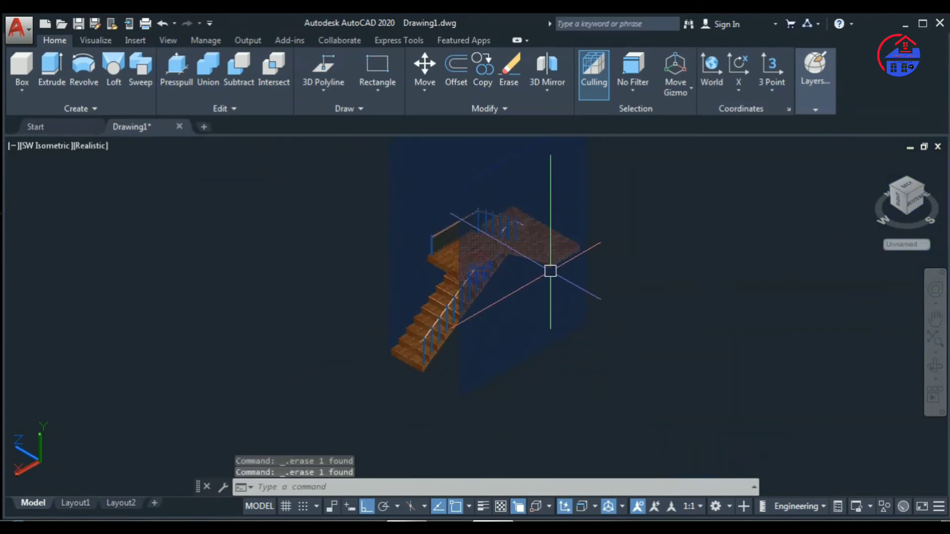
pyautogui.scroll(3, 550, 272)
pyautogui.scroll(1, 546, 263)
pyautogui.scroll(-4, 540, 282)
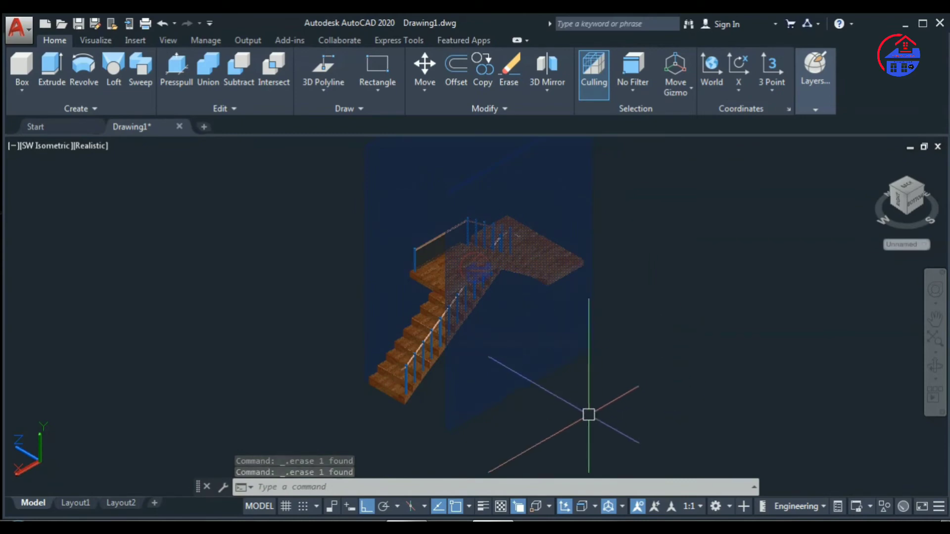
# Orbit the staircase to look down on it and from a side angle, centring it in view.
pyautogui.moveTo(235, 392)
pyautogui.keyDown('shift'); pyautogui.mouseDown(button='middle')
pyautogui.moveTo(238, 403)
pyautogui.moveTo(312, 429)
pyautogui.mouseUp(button='middle'); pyautogui.keyUp('shift')
pyautogui.scroll(3, 442, 394)
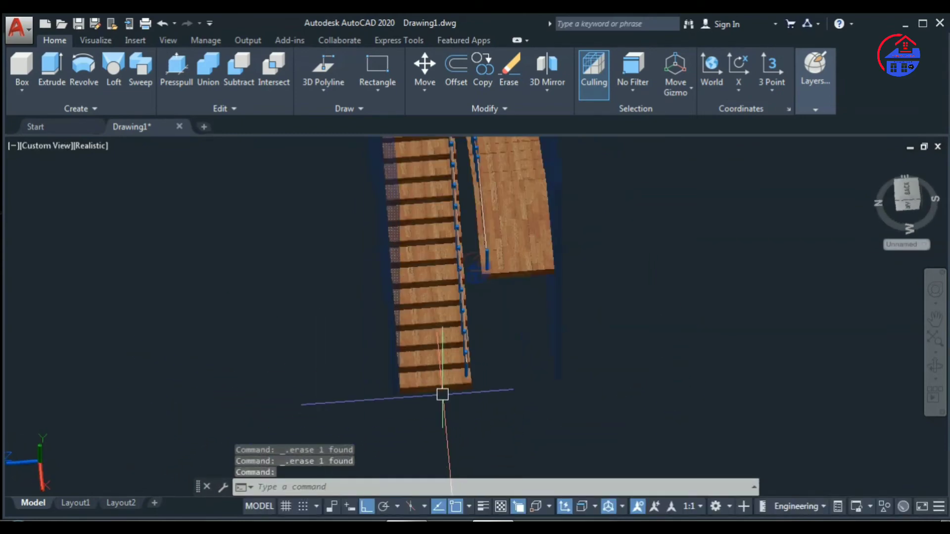
pyautogui.scroll(-2, 430, 316)
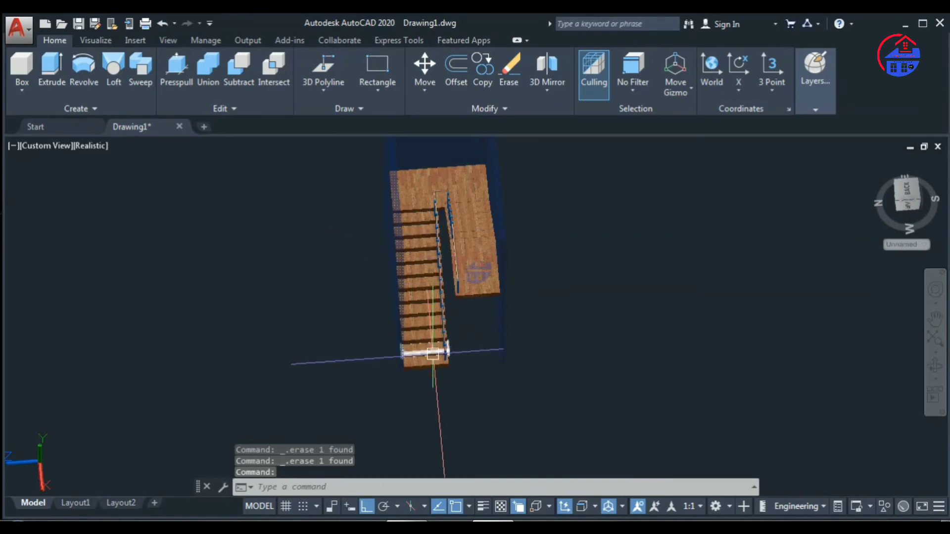
pyautogui.moveTo(280, 399)
pyautogui.keyDown('shift'); pyautogui.mouseDown(button='middle')
pyautogui.moveTo(383, 414)
pyautogui.moveTo(424, 350)
pyautogui.moveTo(339, 367)
pyautogui.mouseUp(button='middle'); pyautogui.keyUp('shift')
pyautogui.scroll(-4, 340, 376)
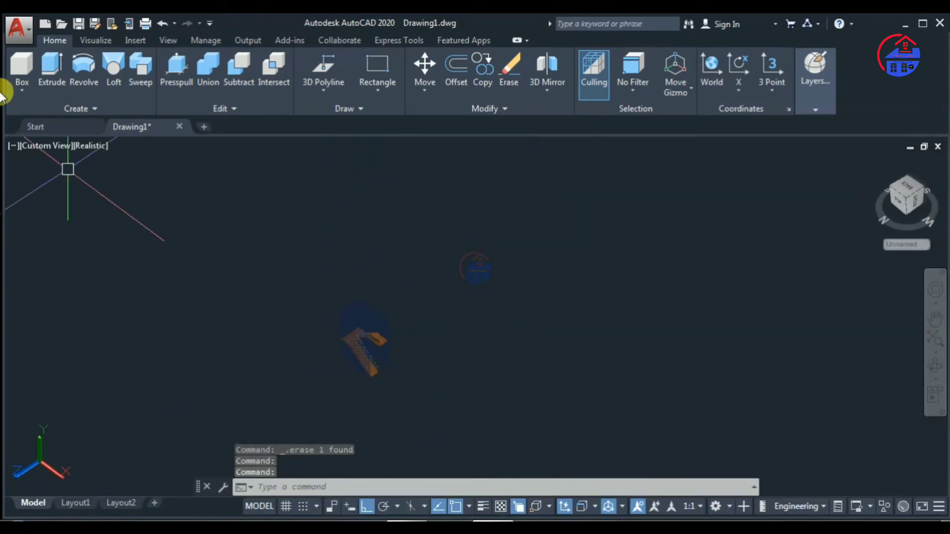
pyautogui.scroll(2, 231, 297)
pyautogui.moveTo(231, 297); pyautogui.dragTo(116, 148, button='middle')
pyautogui.scroll(3, 189, 219)
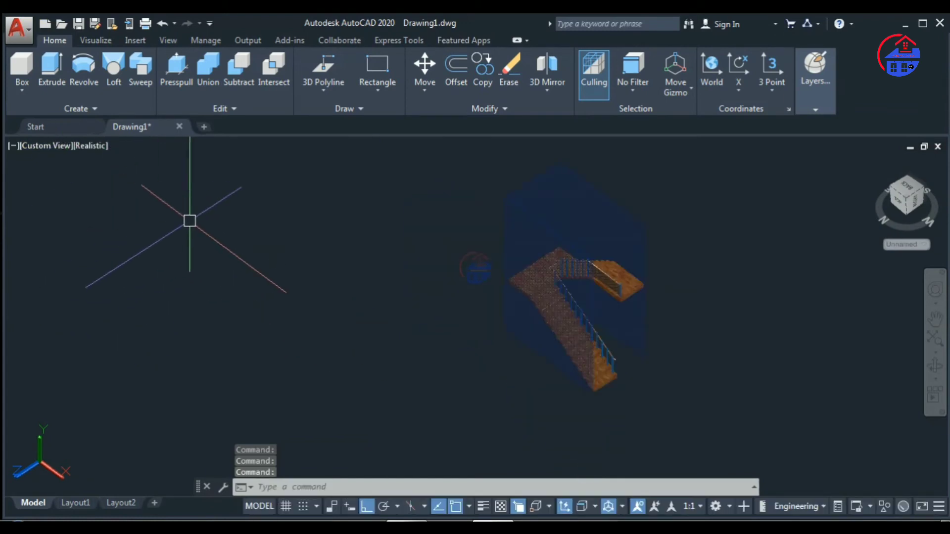
pyautogui.moveTo(188, 219); pyautogui.dragTo(65, 182, button='middle')
# Show the staircase in Top view, panned and zoomed to centre it.
pyautogui.click(37, 145)
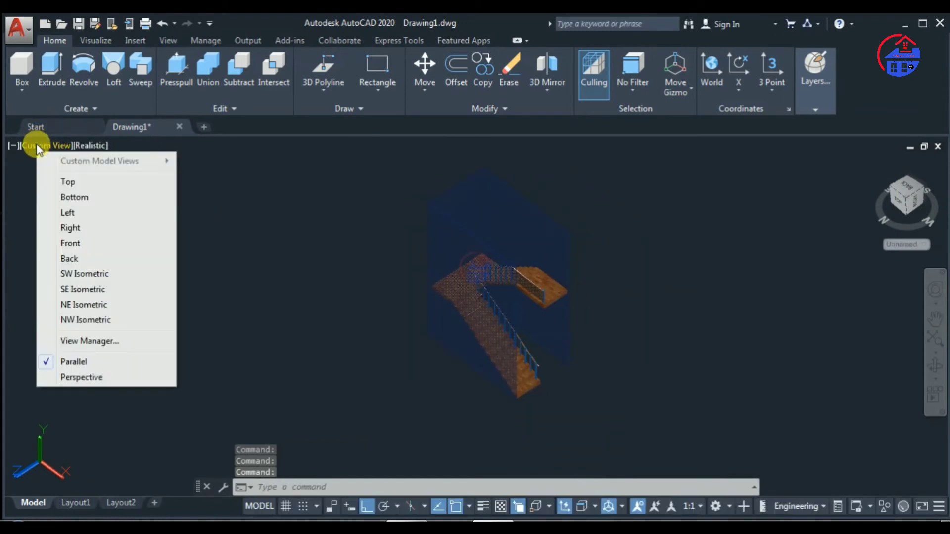
pyautogui.click(63, 181)
pyautogui.moveTo(284, 298)
pyautogui.mouseDown(button='middle')
pyautogui.moveTo(390, 254)
pyautogui.moveTo(617, 236)
pyautogui.mouseUp(button='middle')
pyautogui.scroll(2, 394, 350)
pyautogui.scroll(5, 460, 288)
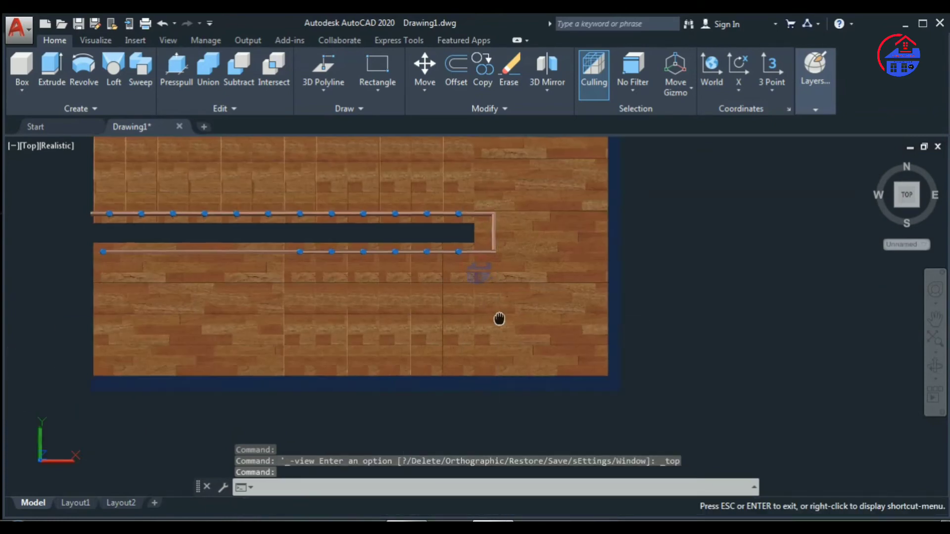
pyautogui.moveTo(501, 320); pyautogui.dragTo(536, 356, button='middle')
pyautogui.scroll(-2, 545, 369)
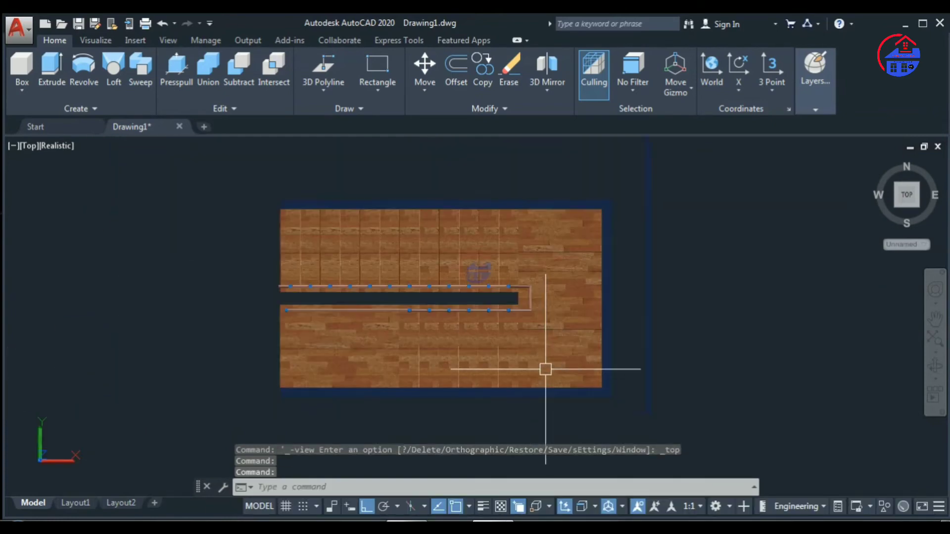
# Look at the staircase from underneath in Bottom view.
pyautogui.click(33, 147)
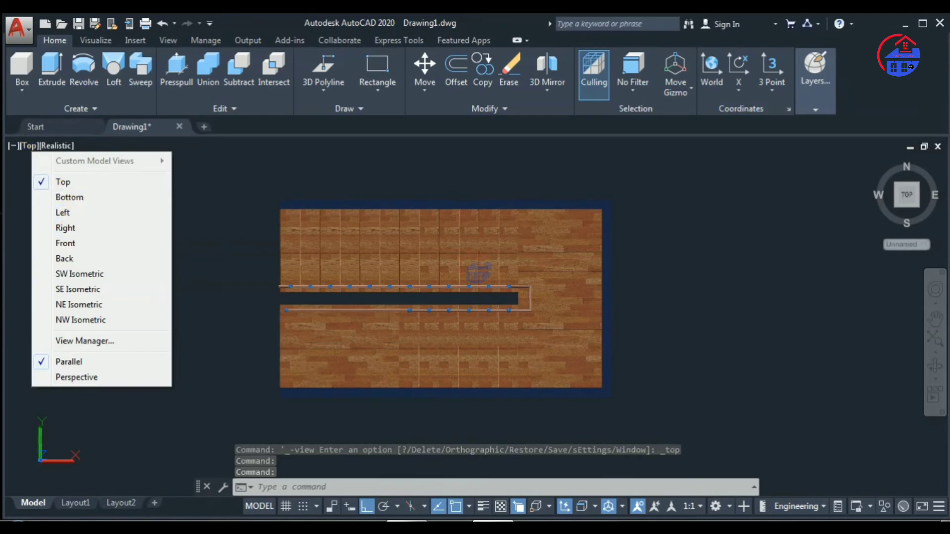
pyautogui.click(69, 197)
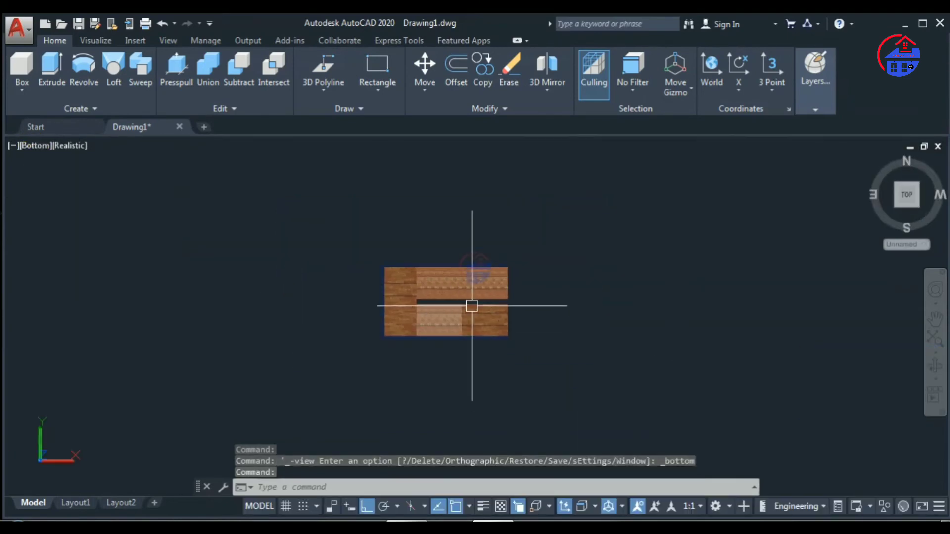
pyautogui.scroll(5, 472, 306)
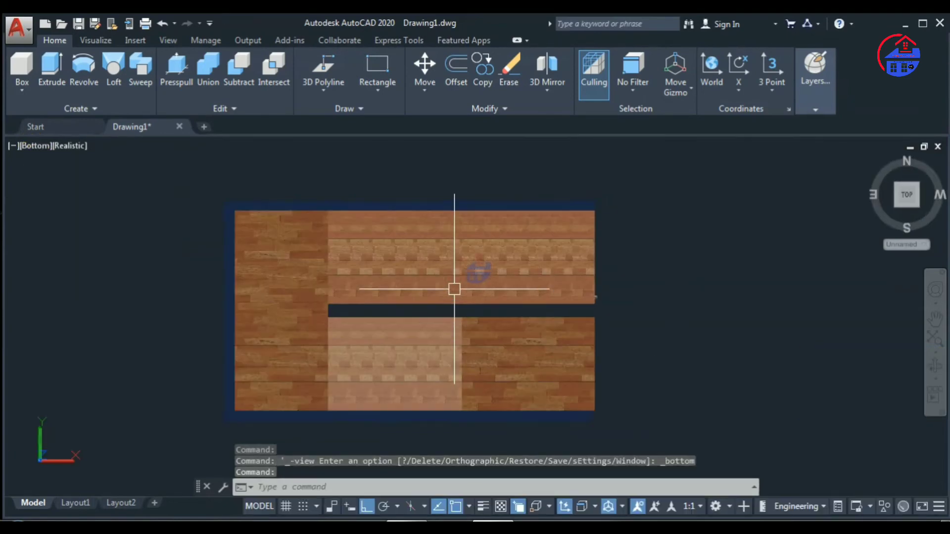
# Switch to Left view and recentre the staircase within it.
pyautogui.click(26, 147)
pyautogui.click(55, 212)
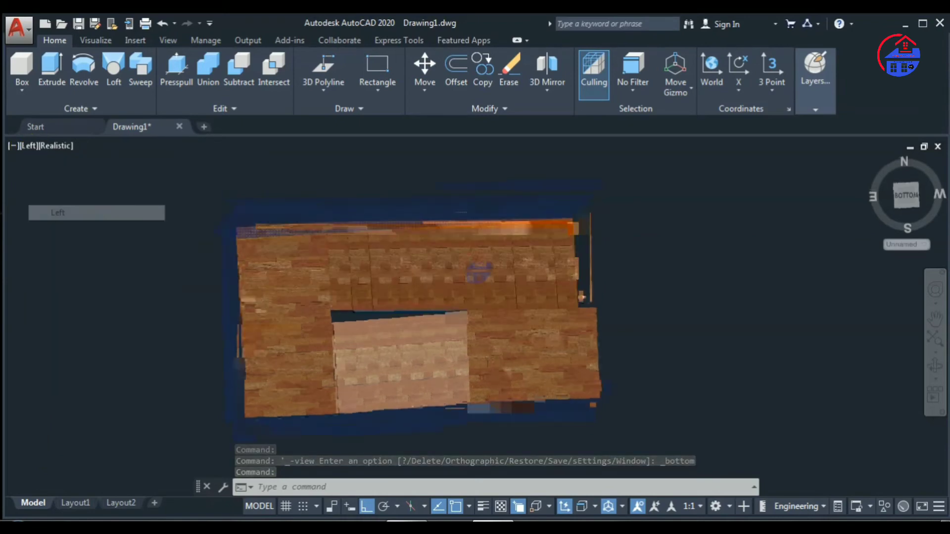
pyautogui.moveTo(271, 260); pyautogui.dragTo(182, 182, button='middle')
pyautogui.scroll(-2, 183, 212)
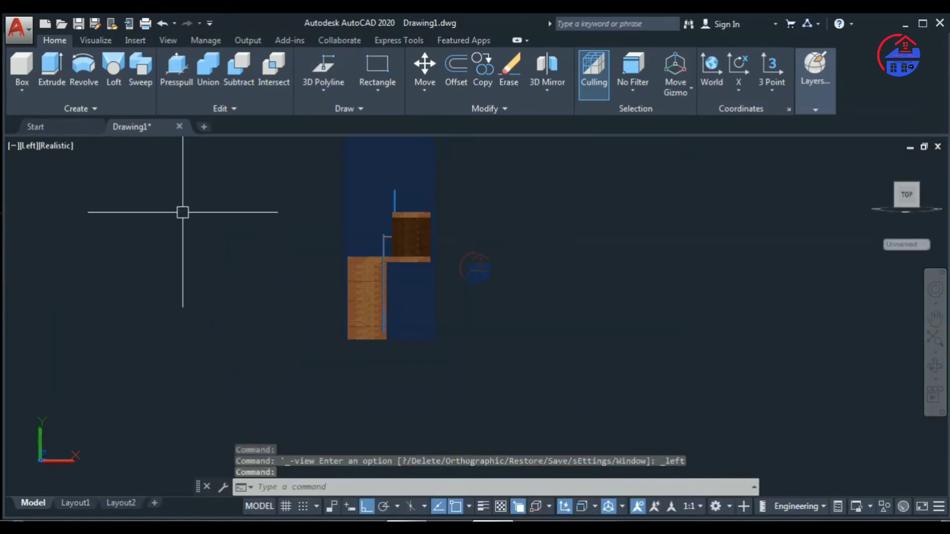
pyautogui.scroll(1, 183, 212)
pyautogui.moveTo(241, 235); pyautogui.dragTo(168, 296, button='middle')
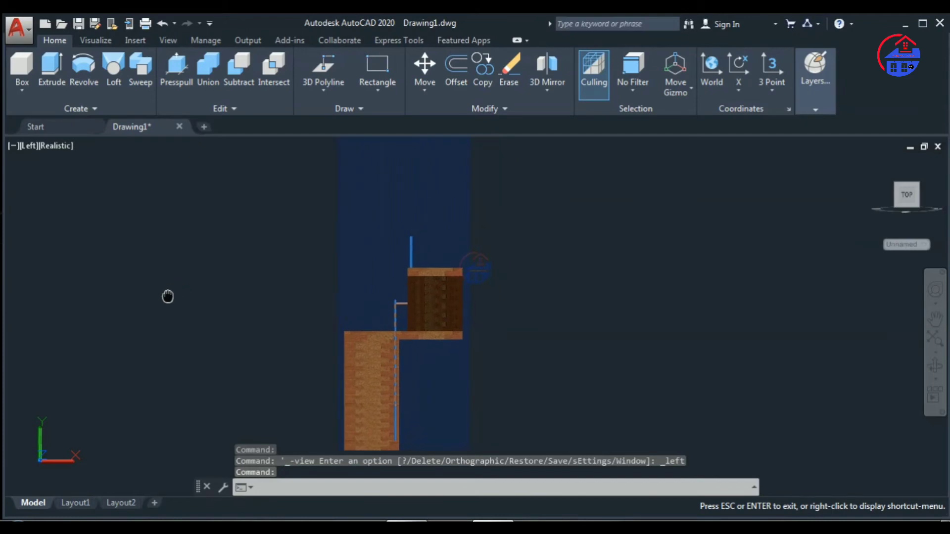
pyautogui.press('Escape')
# Check the Right view, then finish on the centred Front elevation.
pyautogui.click(28, 145)
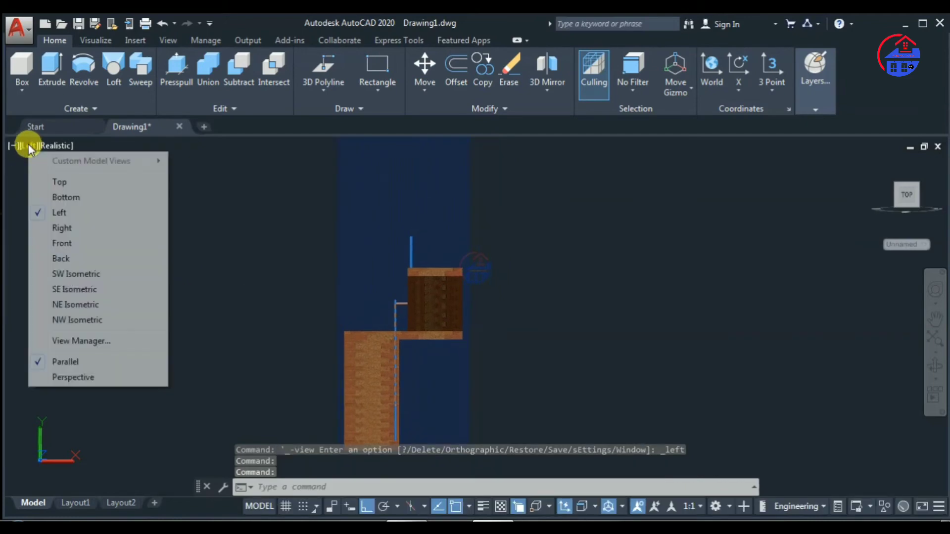
pyautogui.click(59, 219)
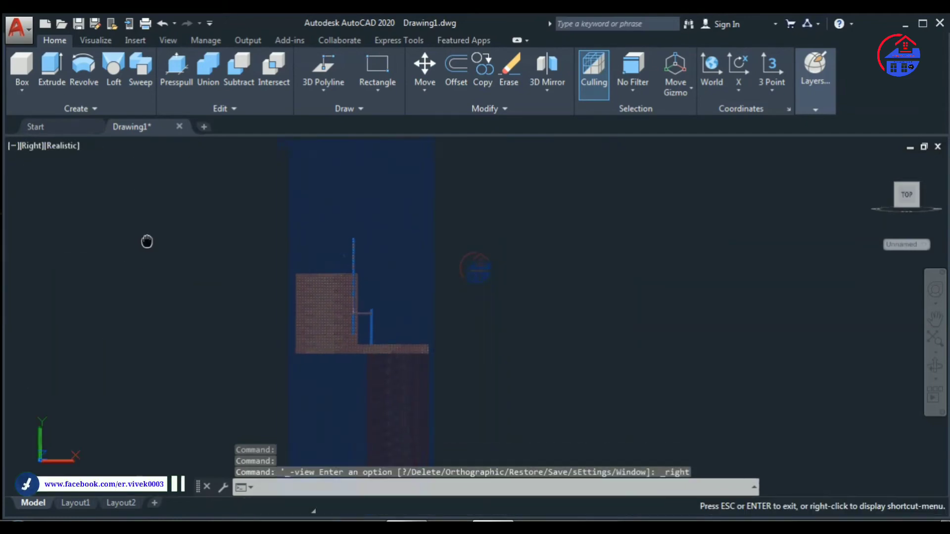
pyautogui.click(38, 147)
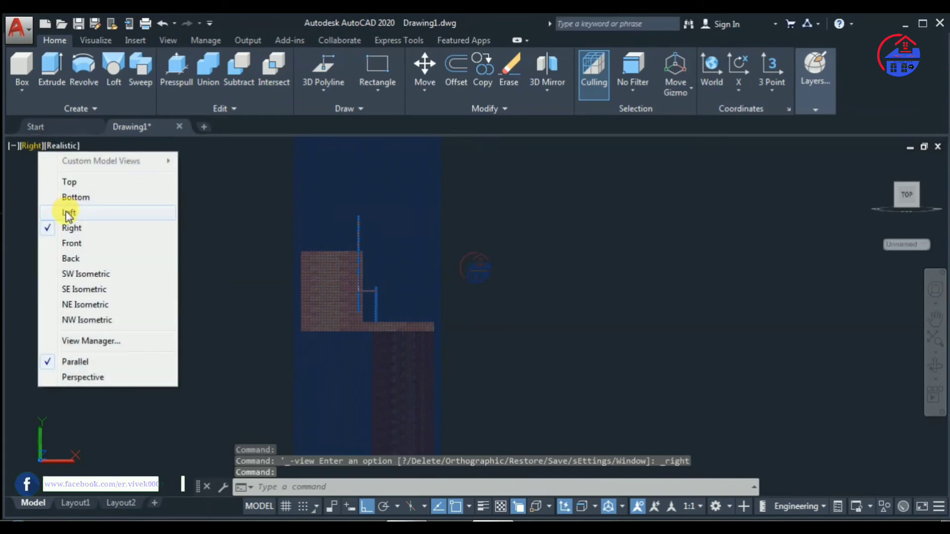
pyautogui.click(74, 243)
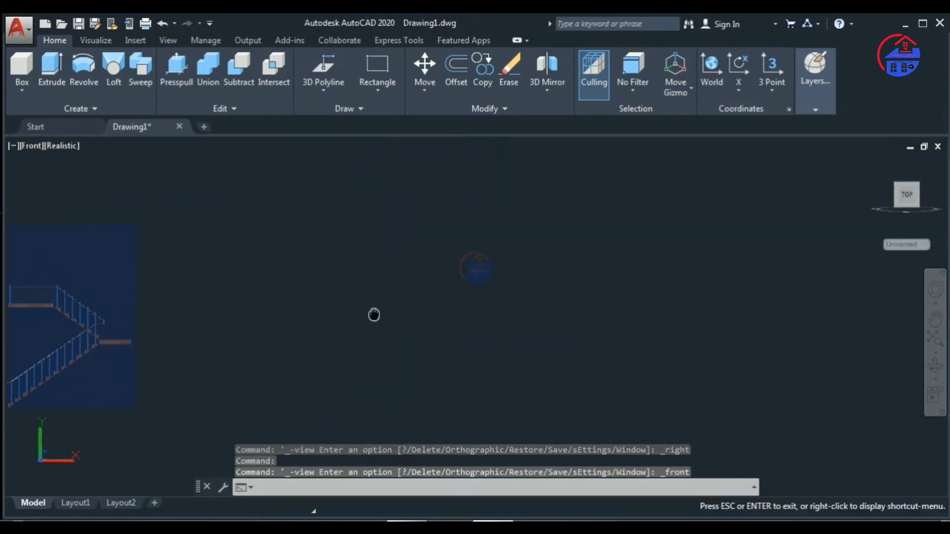
pyautogui.scroll(2, 381, 328)
pyautogui.moveTo(382, 329); pyautogui.dragTo(604, 322, button='middle')
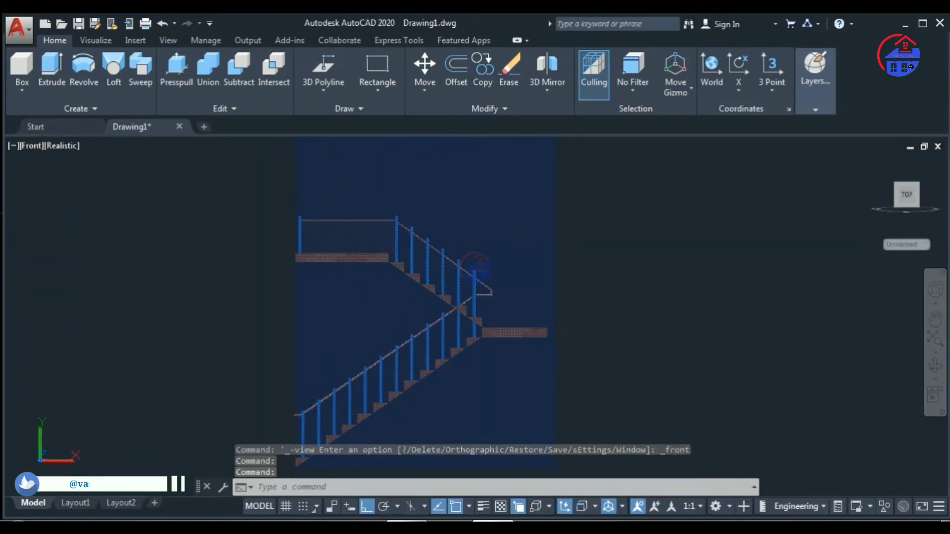
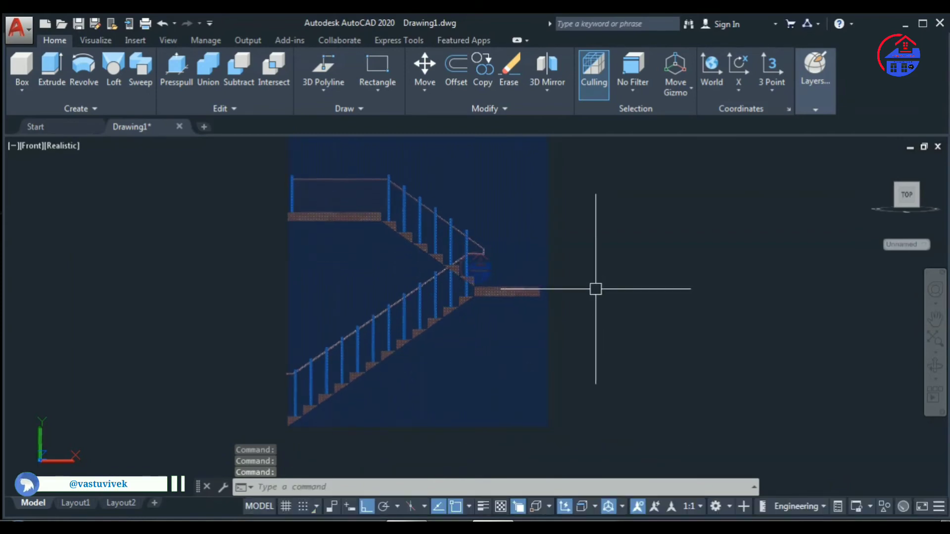
# View the staircase from the Back, then from Southwest Isometric, zooming to inspect each.
pyautogui.click(27, 146)
pyautogui.click(67, 258)
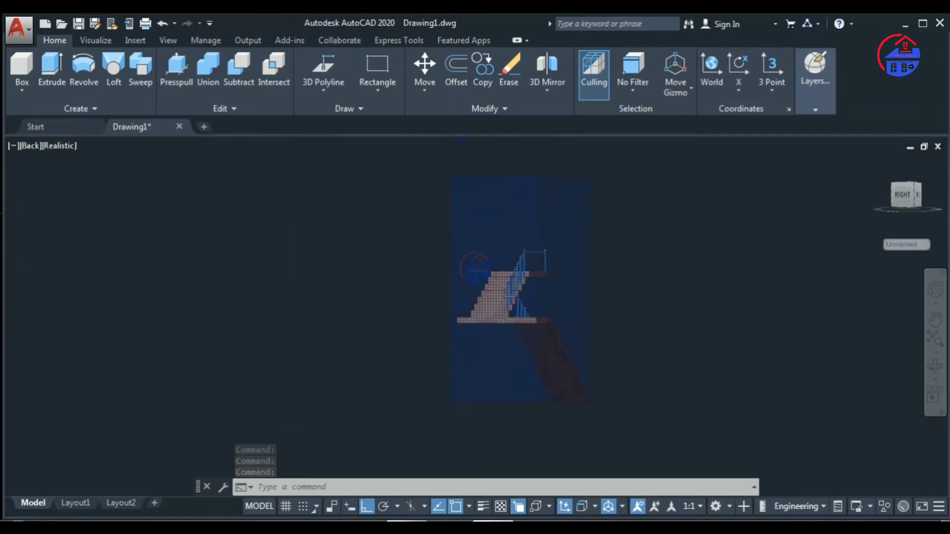
pyautogui.scroll(3, 734, 329)
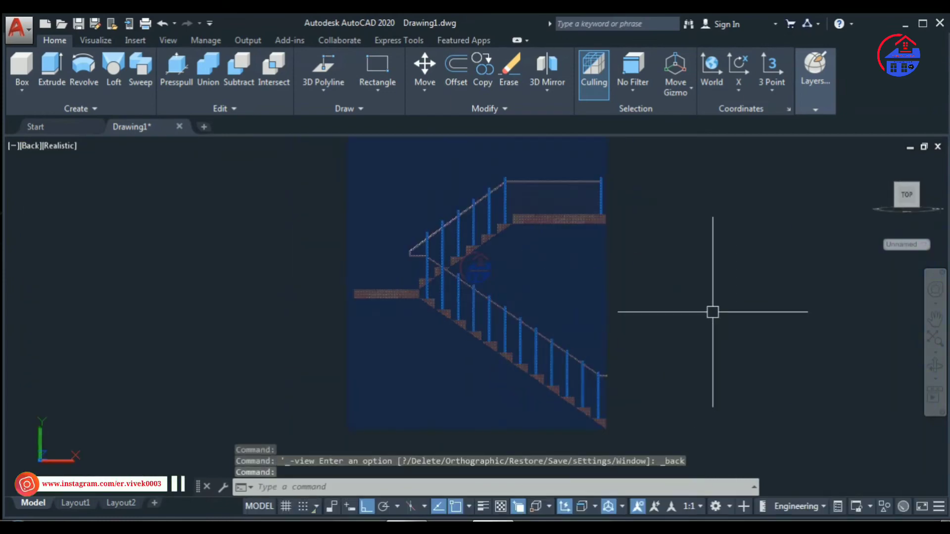
pyautogui.click(33, 146)
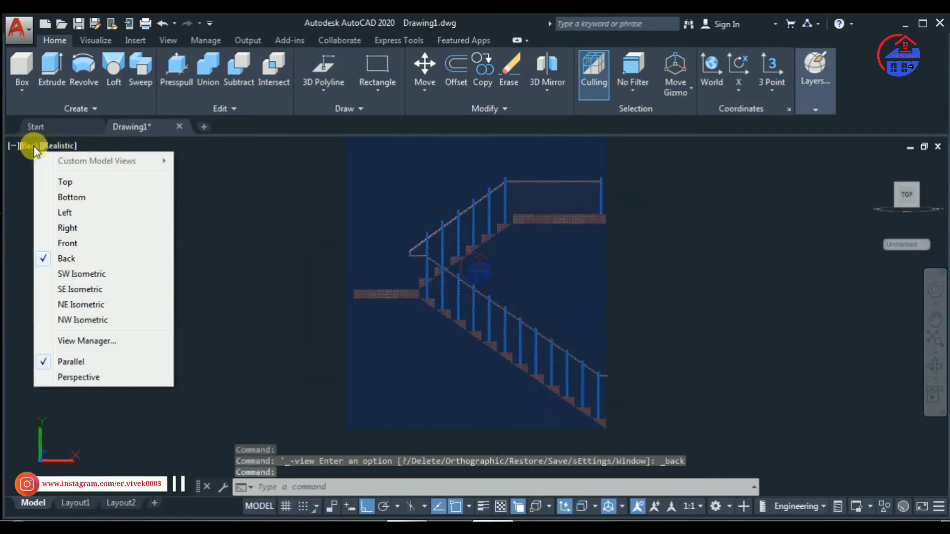
pyautogui.click(82, 273)
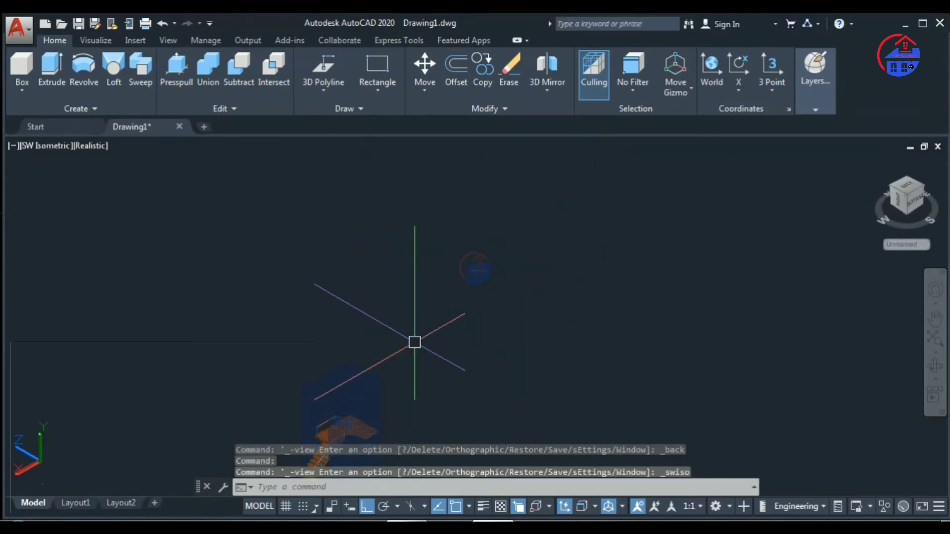
pyautogui.scroll(-3, 544, 371)
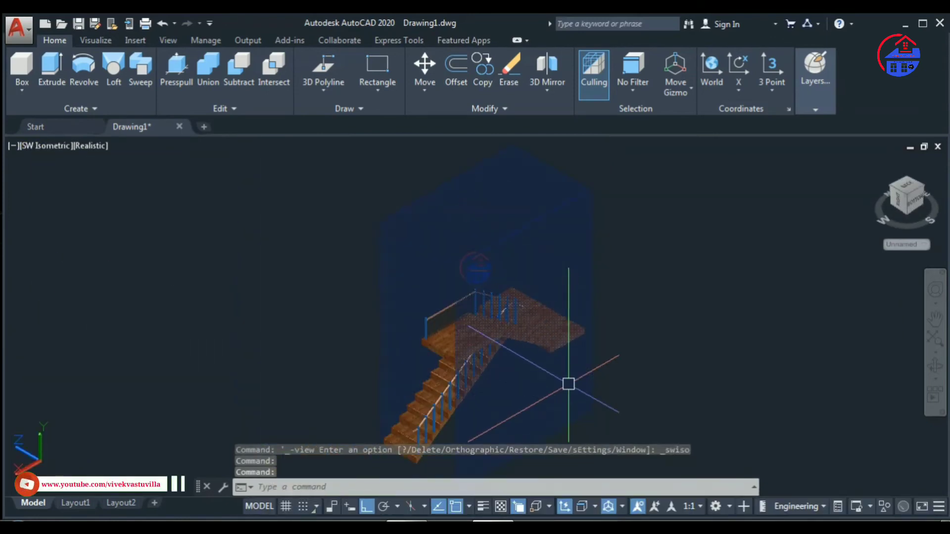
pyautogui.scroll(2, 536, 368)
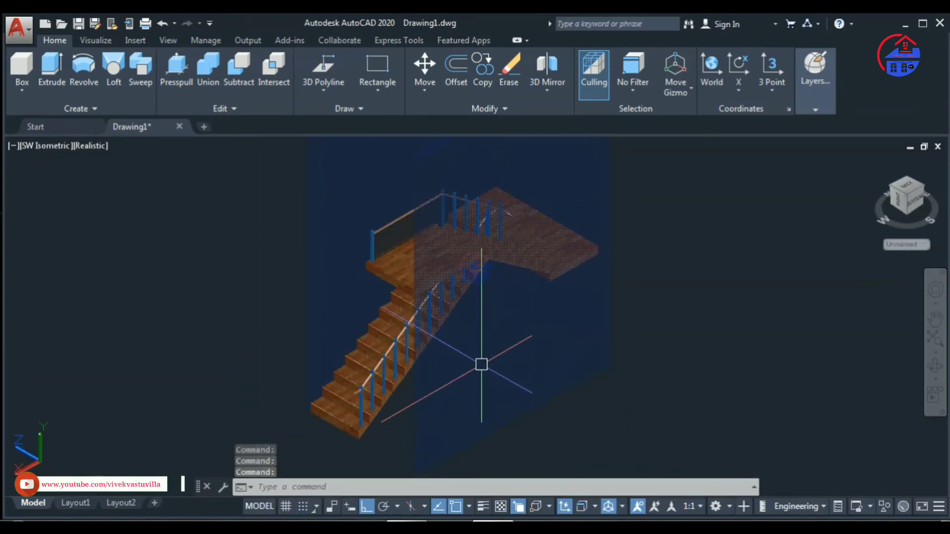
# Switch to the Southeast Isometric view, then to Northeast Isometric.
pyautogui.click(49, 145)
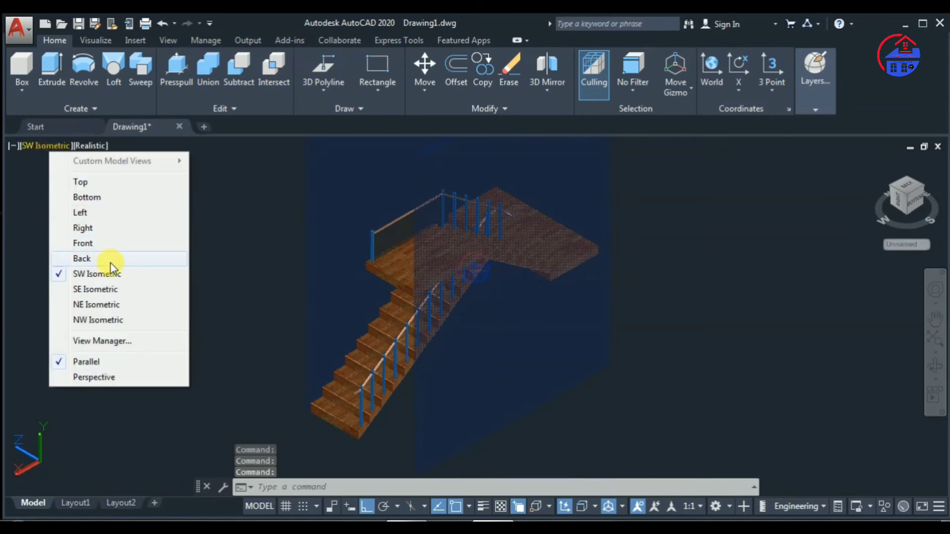
pyautogui.click(114, 289)
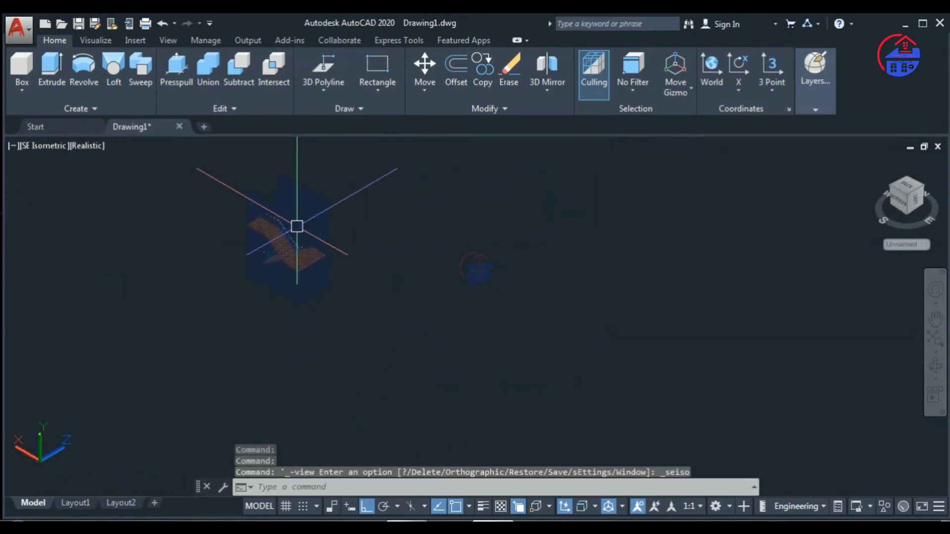
pyautogui.scroll(3, 287, 237)
pyautogui.scroll(2, 249, 233)
pyautogui.scroll(-2, 249, 234)
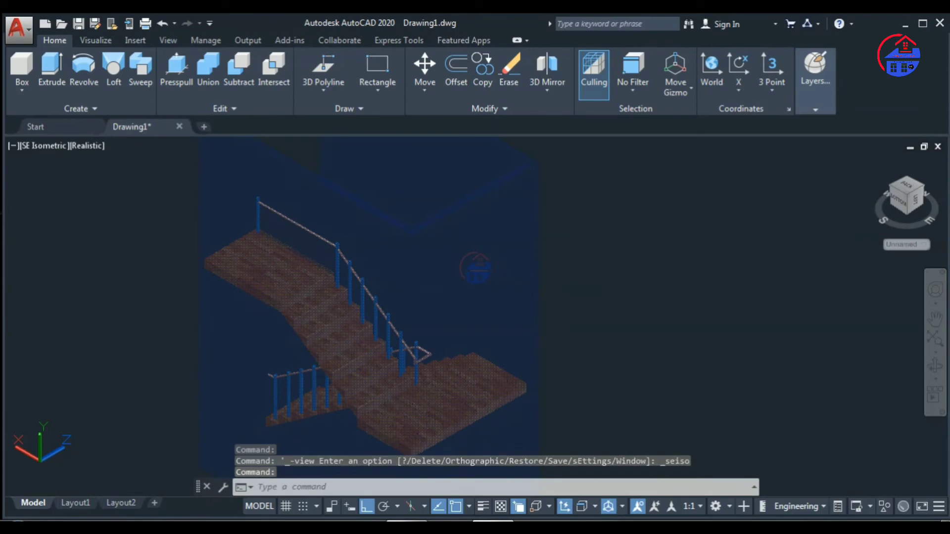
pyautogui.click(45, 128)
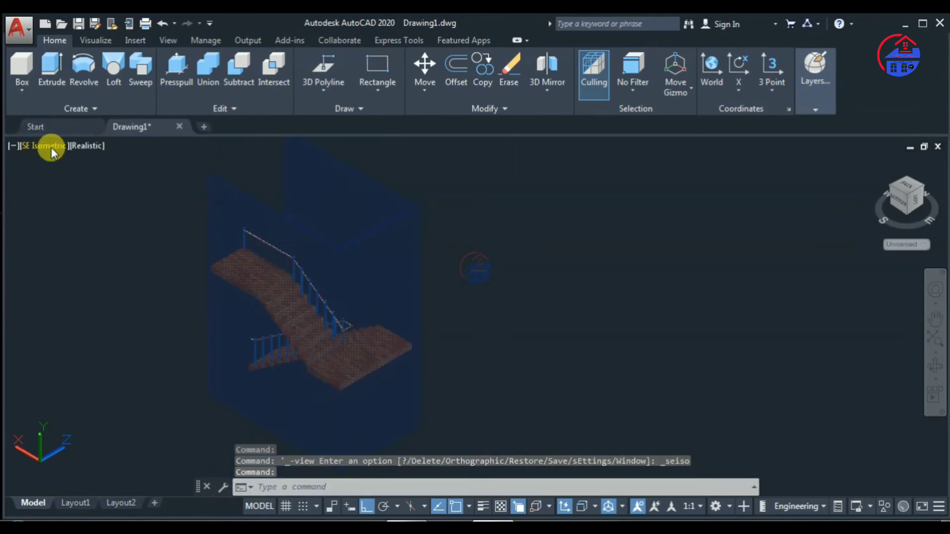
pyautogui.click(51, 148)
pyautogui.click(104, 303)
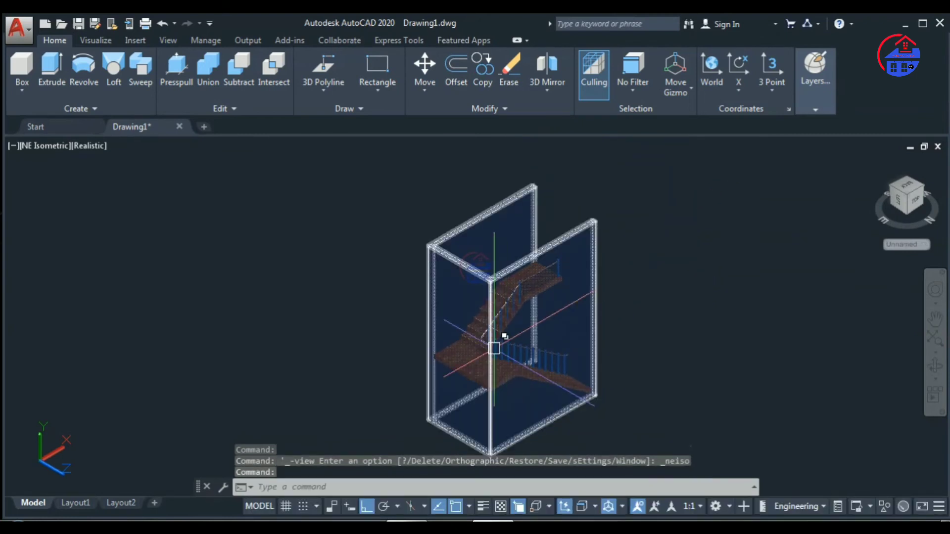
# End on the Northwest Isometric view, zooming in and out to frame the stair.
pyautogui.click(3, 104)
pyautogui.click(43, 147)
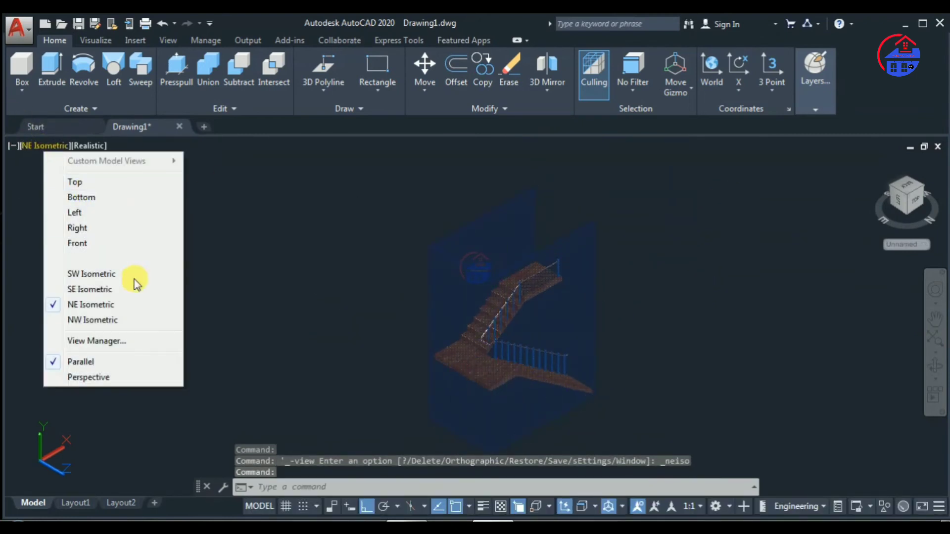
pyautogui.click(120, 320)
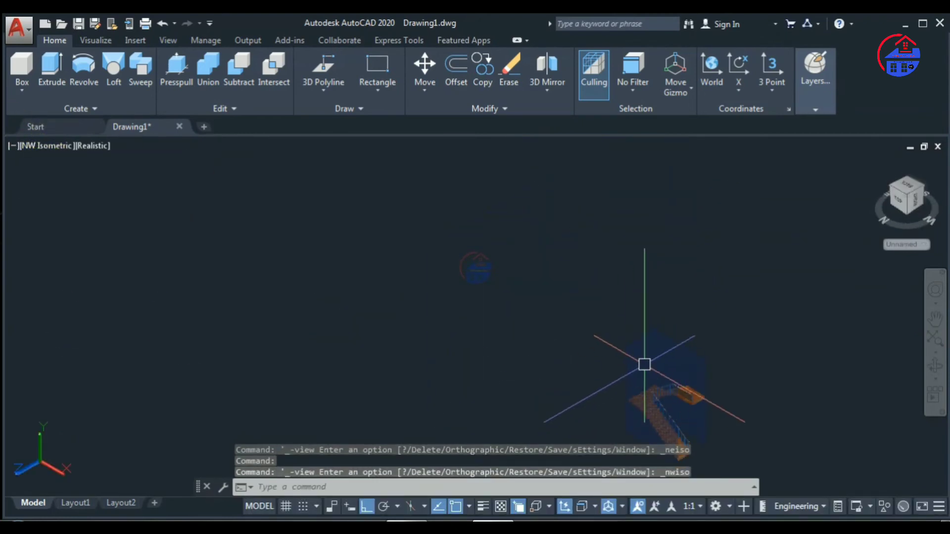
pyautogui.scroll(2, 540, 233)
pyautogui.scroll(3, 584, 292)
pyautogui.scroll(-3, 584, 292)
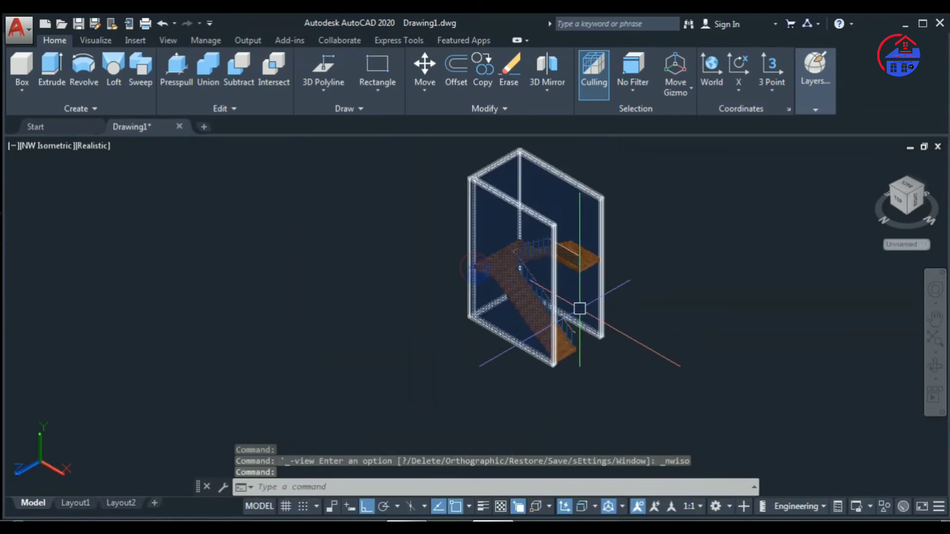
pyautogui.scroll(-2, 373, 371)
pyautogui.click(100, 126)
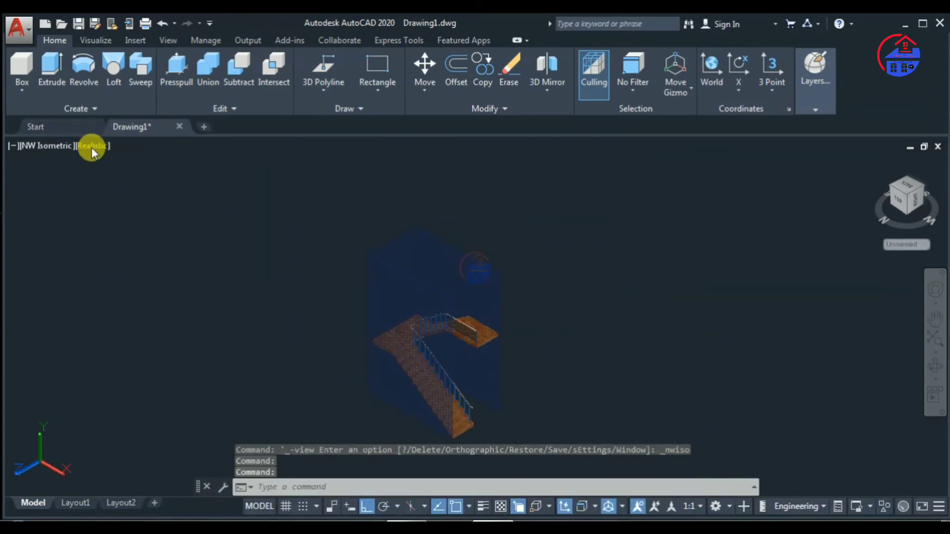
pyautogui.click(91, 146)
# Show the stair in 2D Wireframe, then shaded Conceptual, panning it to the right.
pyautogui.click(161, 183)
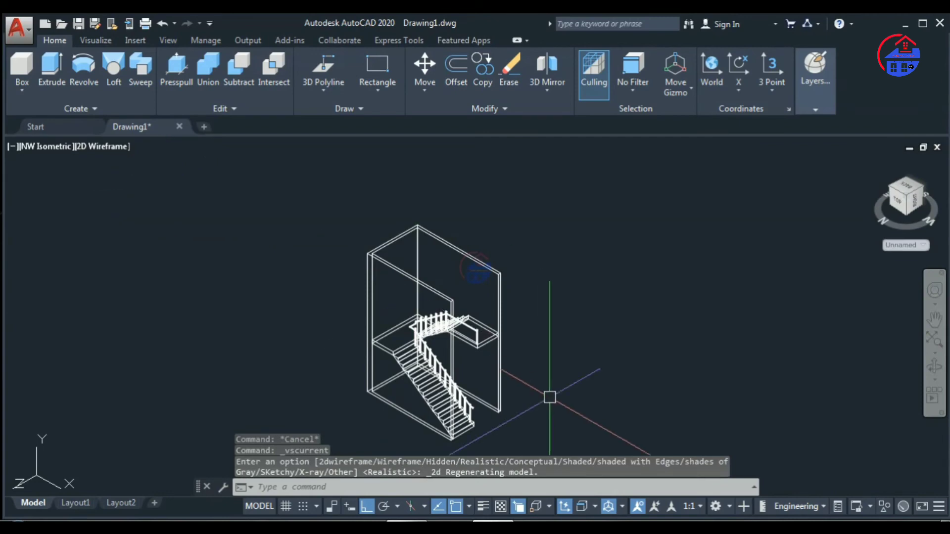
pyautogui.scroll(4, 549, 397)
pyautogui.scroll(-2, 520, 382)
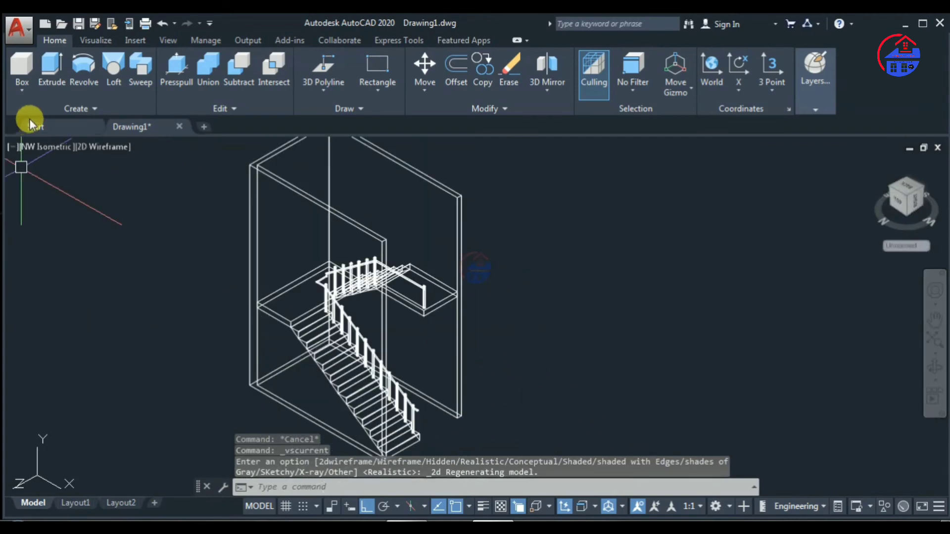
pyautogui.click(102, 146)
pyautogui.click(144, 195)
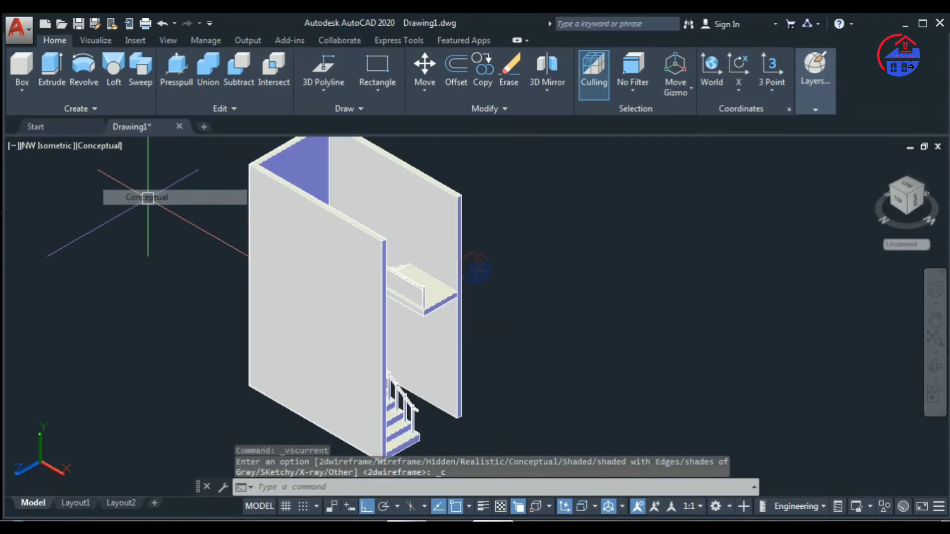
pyautogui.moveTo(516, 287)
pyautogui.mouseDown(button='middle')
pyautogui.moveTo(620, 288)
pyautogui.moveTo(556, 351)
pyautogui.moveTo(541, 318)
pyautogui.moveTo(547, 280)
pyautogui.moveTo(638, 297)
pyautogui.mouseUp(button='middle')
# Switch to the Hidden visual style and orbit the stair to check it.
pyautogui.click(86, 147)
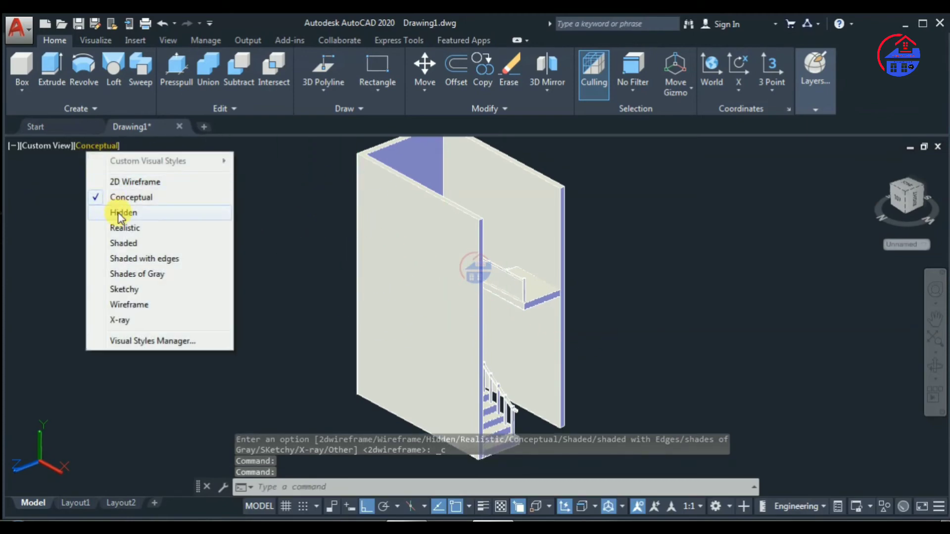
pyautogui.click(119, 214)
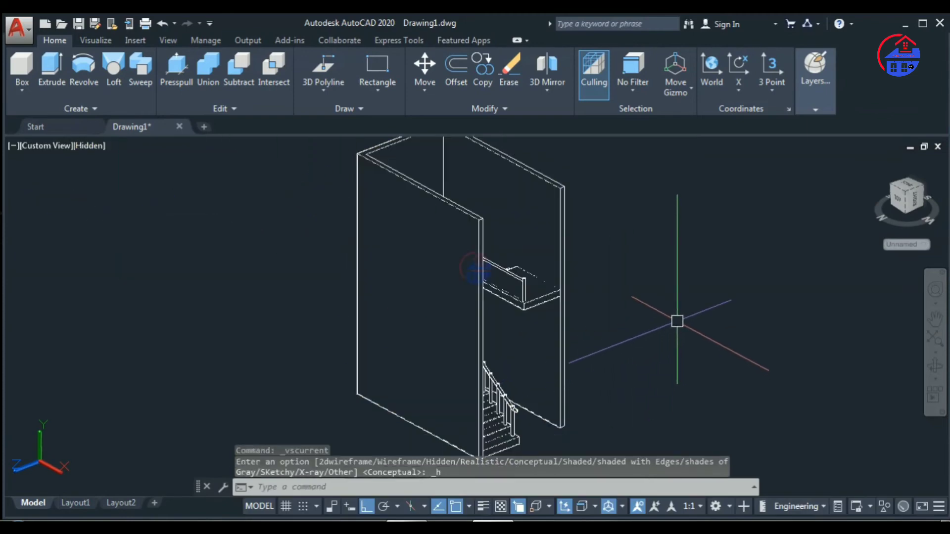
pyautogui.keyDown('shift'); pyautogui.moveTo(676, 321); pyautogui.dragTo(592, 335, button='middle'); pyautogui.keyUp('shift')
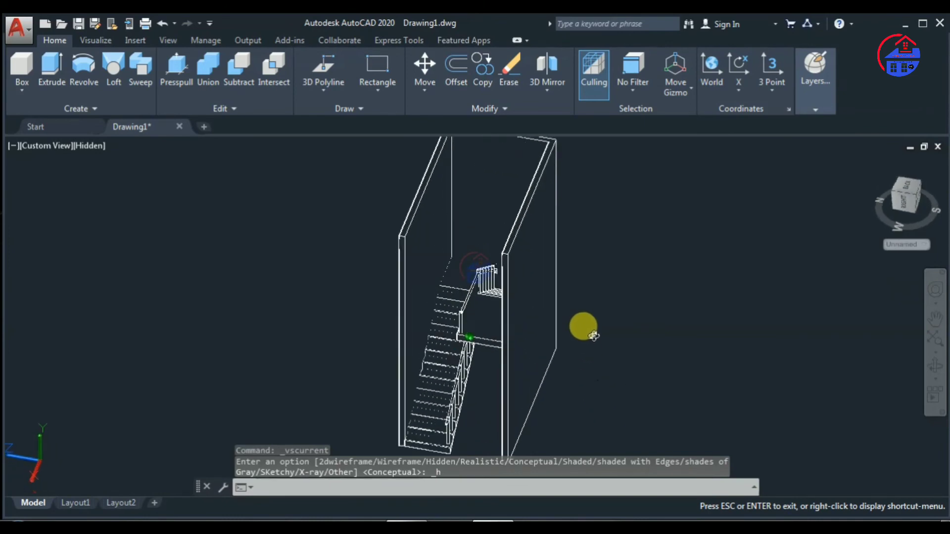
pyautogui.keyDown('shift'); pyautogui.moveTo(592, 336); pyautogui.dragTo(672, 304, button='middle'); pyautogui.keyUp('shift')
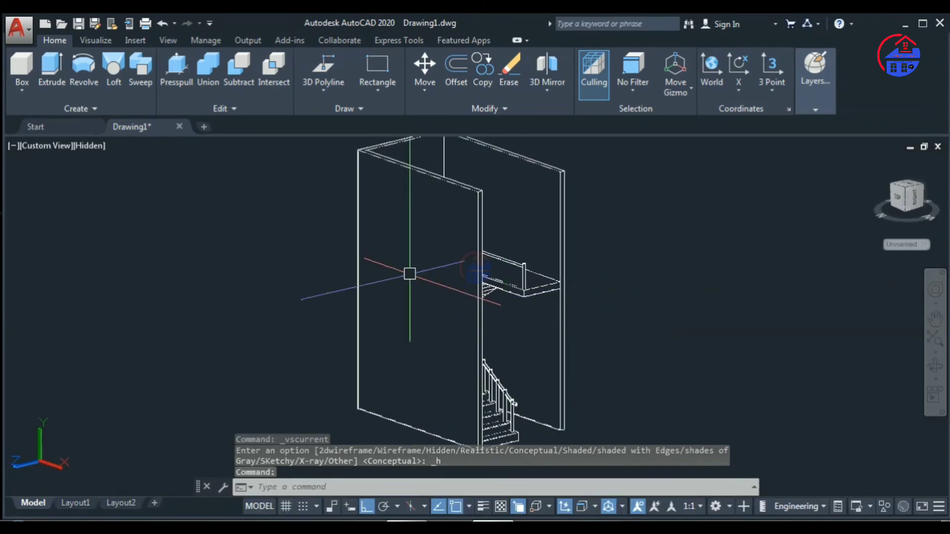
# Try the Realistic style, then plain Shaded display, orbiting the model.
pyautogui.click(94, 146)
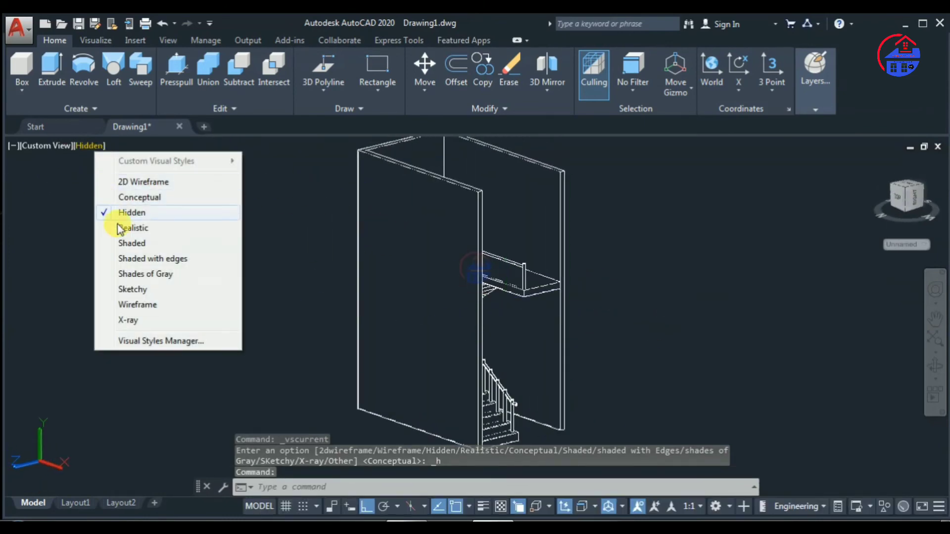
pyautogui.click(125, 226)
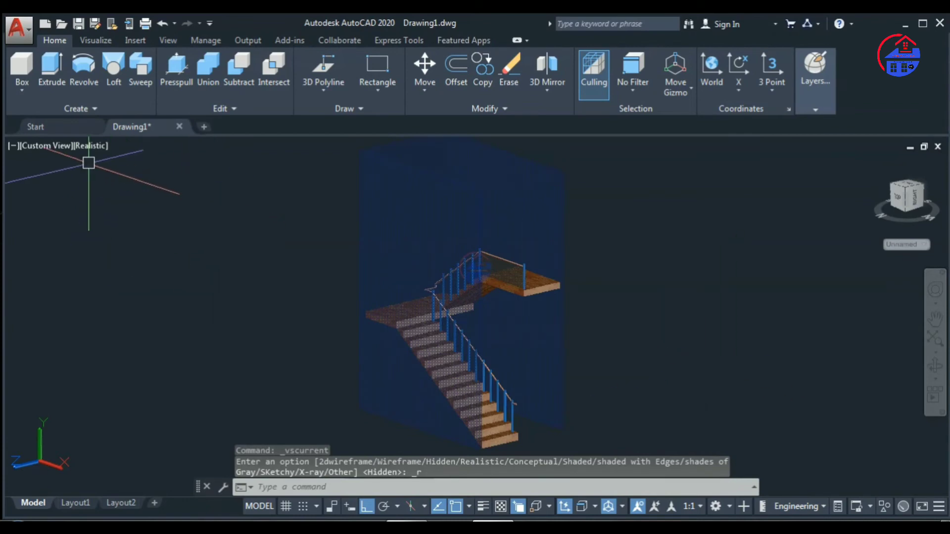
pyautogui.click(81, 144)
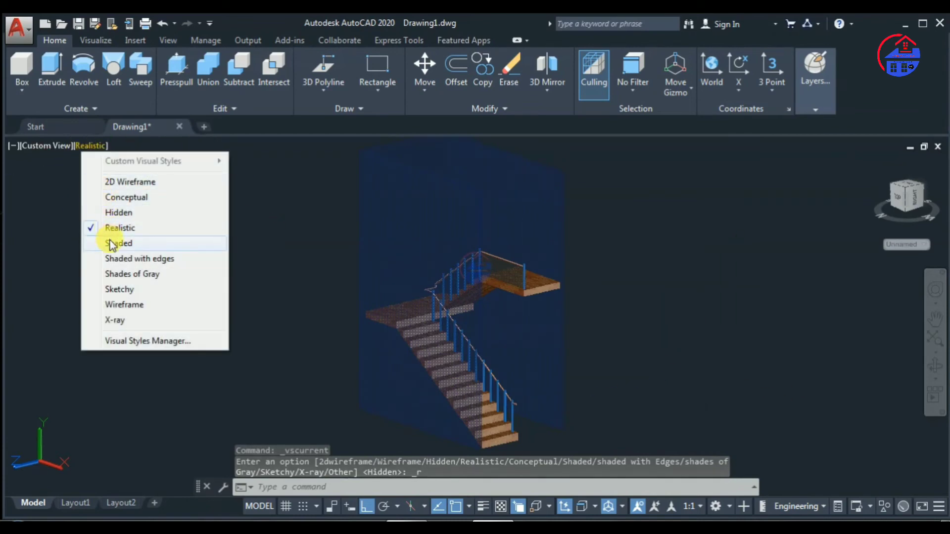
pyautogui.click(109, 240)
pyautogui.moveTo(604, 348)
pyautogui.keyDown('shift'); pyautogui.mouseDown(button='middle')
pyautogui.moveTo(503, 403)
pyautogui.moveTo(479, 398)
pyautogui.moveTo(540, 339)
pyautogui.moveTo(626, 338)
pyautogui.mouseUp(button='middle'); pyautogui.keyUp('shift')
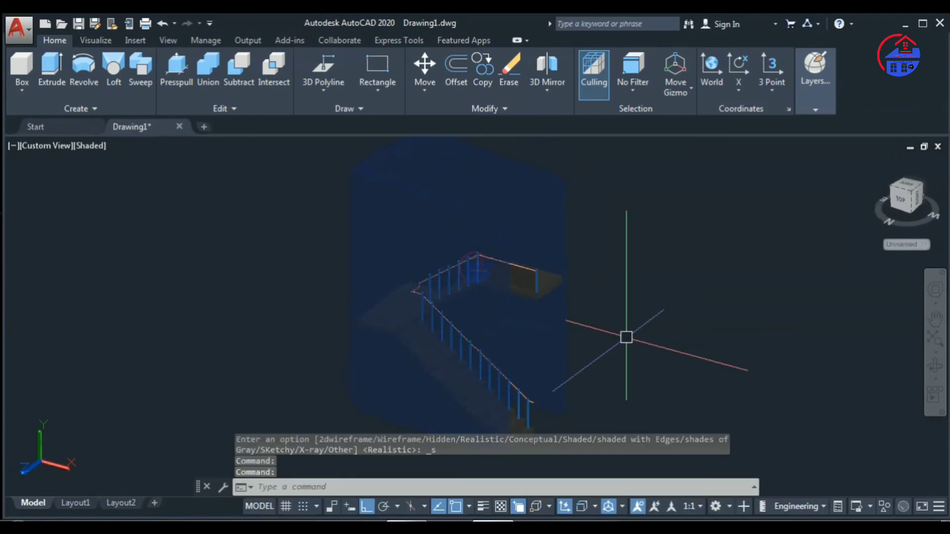
pyautogui.scroll(-2, 370, 261)
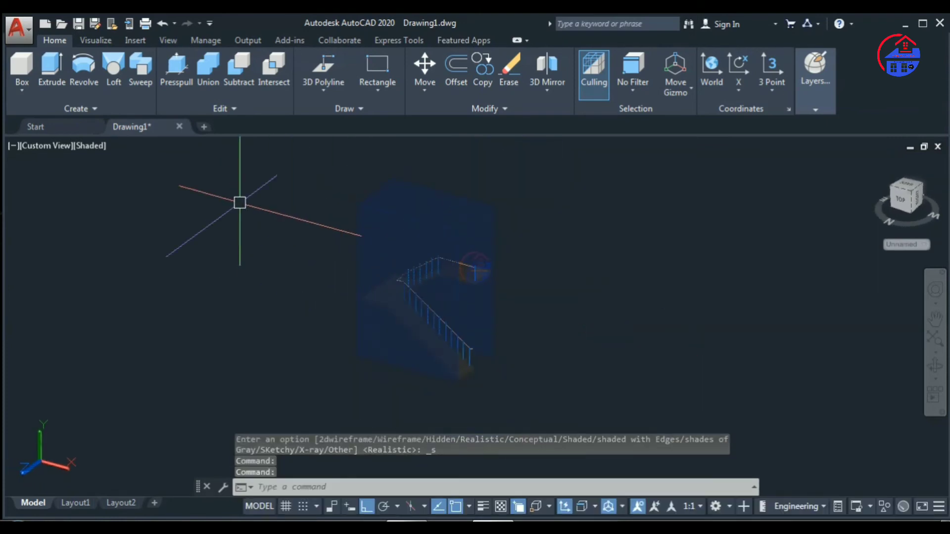
# Display the model Shaded with Edges and zoom to inspect it.
pyautogui.click(88, 145)
pyautogui.click(111, 257)
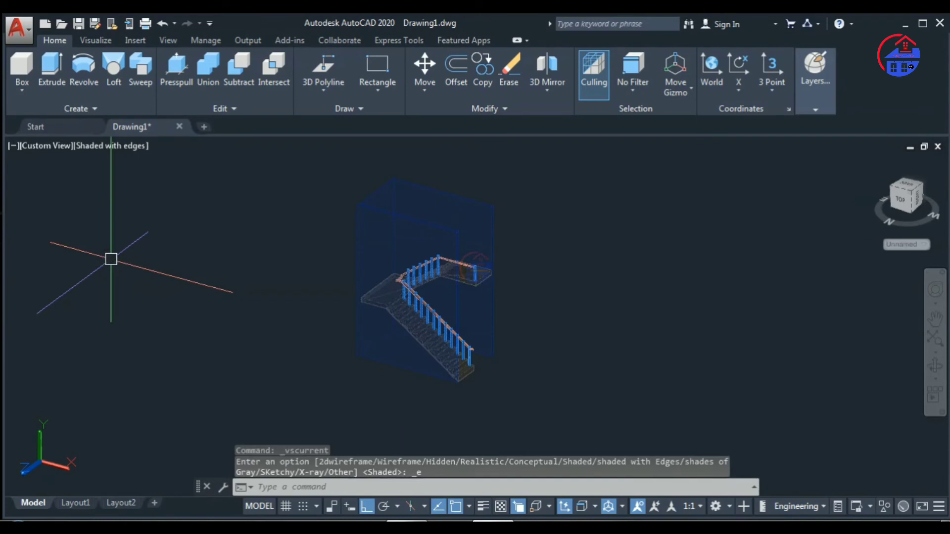
pyautogui.scroll(2, 464, 301)
pyautogui.scroll(2, 466, 301)
pyautogui.scroll(-4, 469, 304)
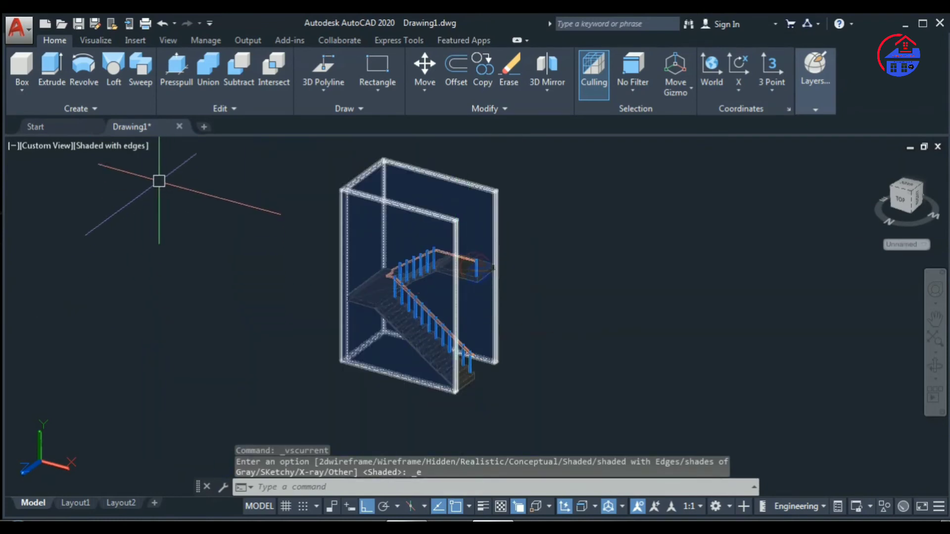
# Show the model in Shades of Gray, then Sketchy, orbiting between them.
pyautogui.click(138, 147)
pyautogui.click(157, 273)
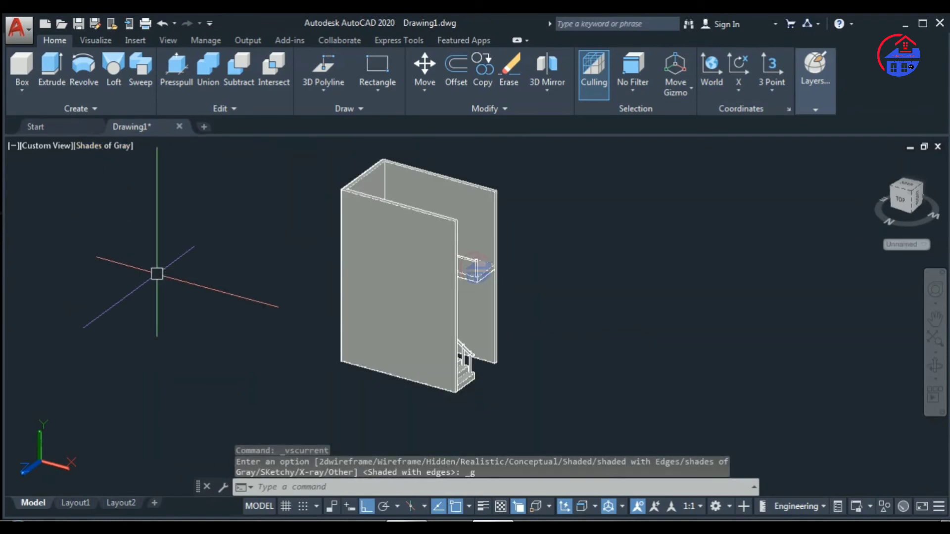
pyautogui.keyDown('shift'); pyautogui.moveTo(586, 289); pyautogui.dragTo(544, 269, button='middle'); pyautogui.keyUp('shift')
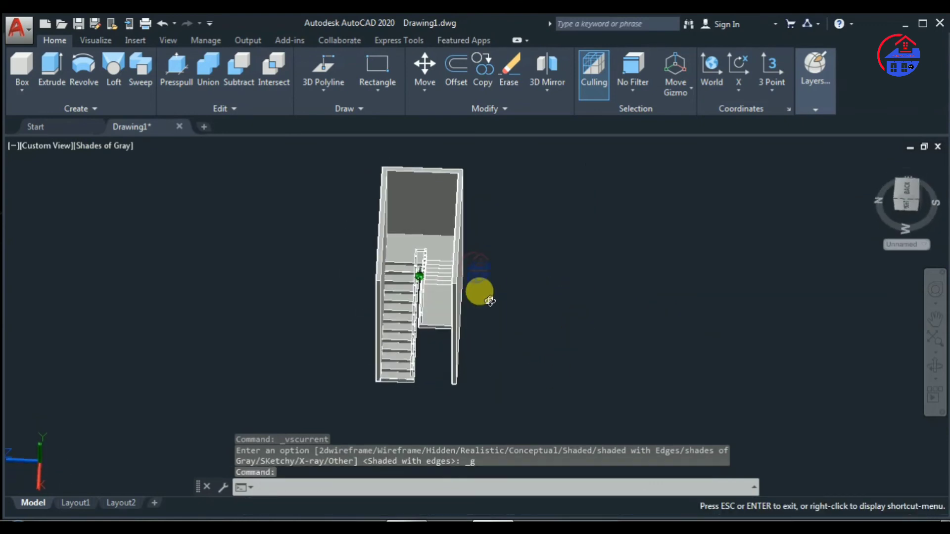
pyautogui.click(123, 146)
pyautogui.click(132, 347)
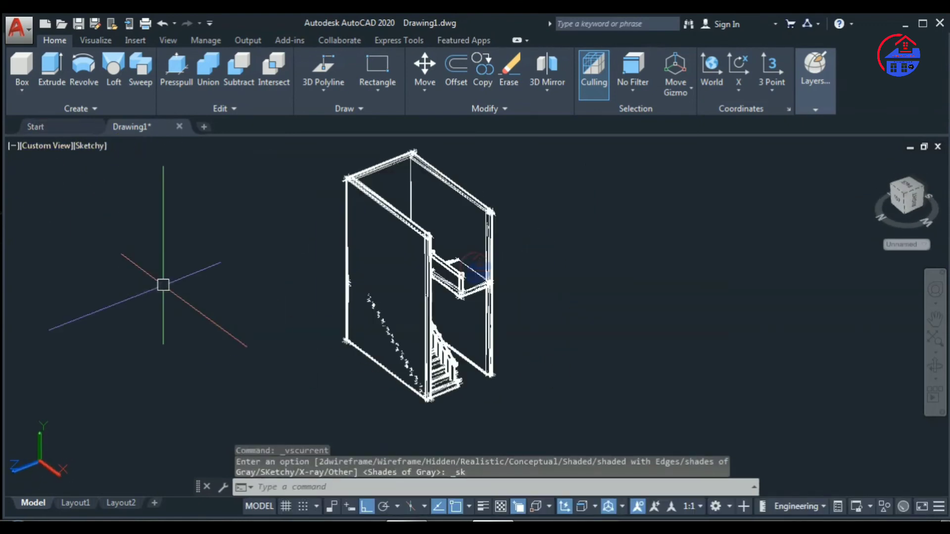
pyautogui.moveTo(620, 308)
pyautogui.keyDown('shift'); pyautogui.mouseDown(button='middle')
pyautogui.moveTo(570, 286)
pyautogui.moveTo(596, 282)
pyautogui.mouseUp(button='middle'); pyautogui.keyUp('shift')
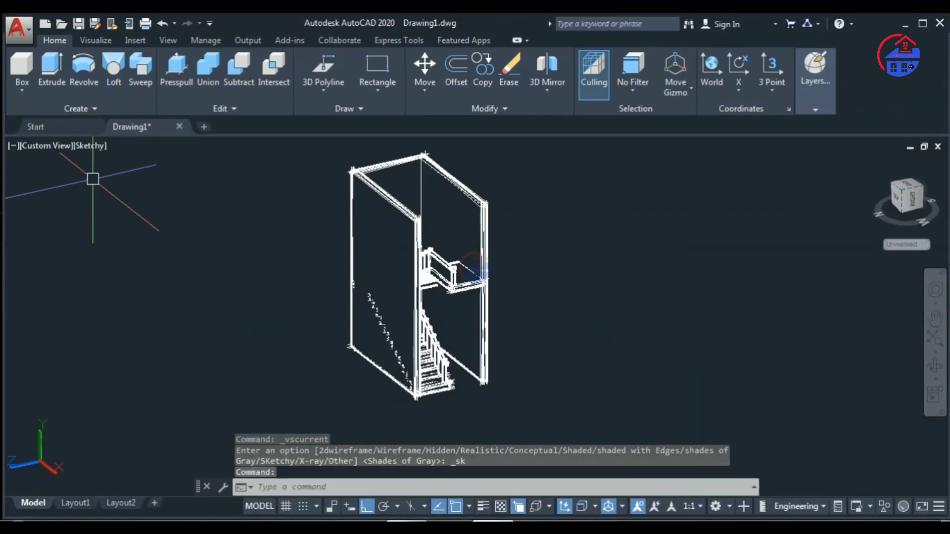
# Preview the stair in Wireframe, then X-Ray, orbiting for a closer look.
pyautogui.click(92, 147)
pyautogui.click(147, 306)
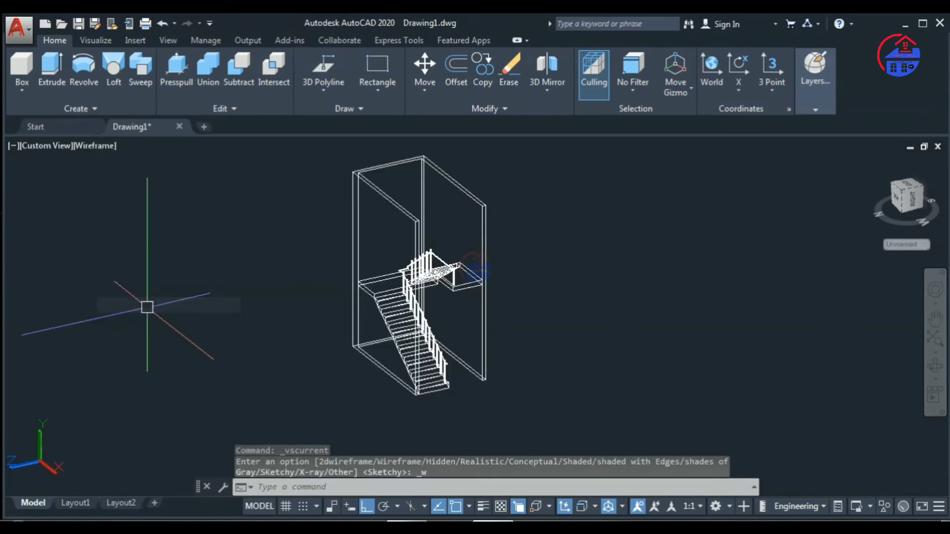
pyautogui.scroll(3, 412, 290)
pyautogui.scroll(-2, 412, 291)
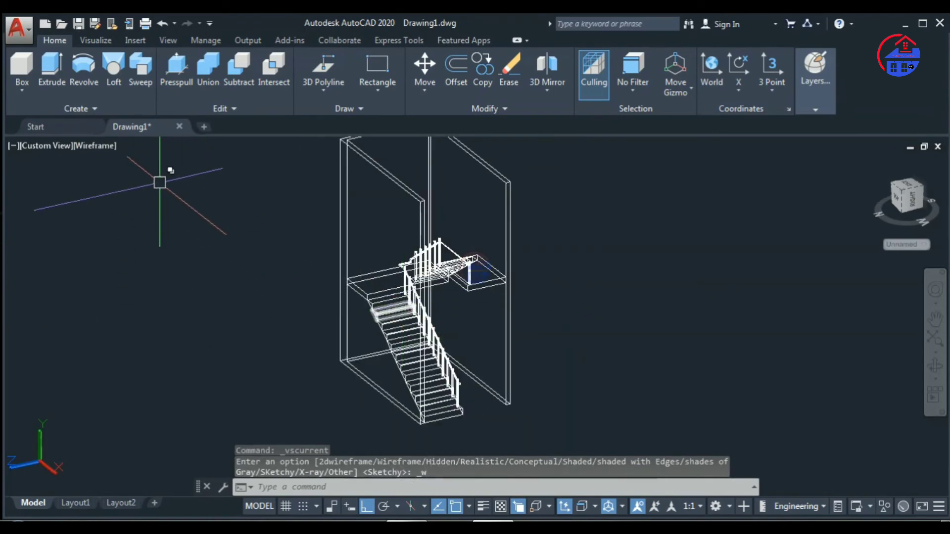
pyautogui.click(92, 146)
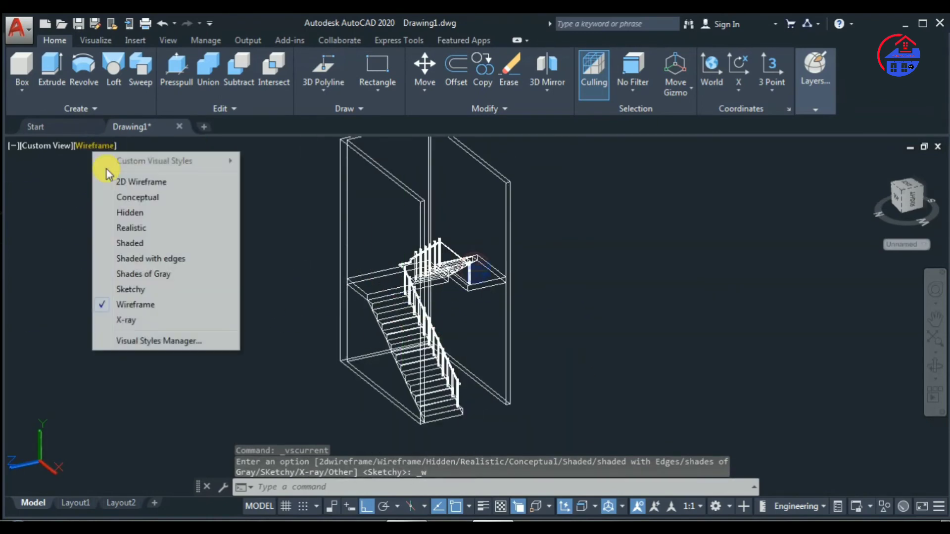
pyautogui.click(138, 320)
pyautogui.scroll(3, 491, 377)
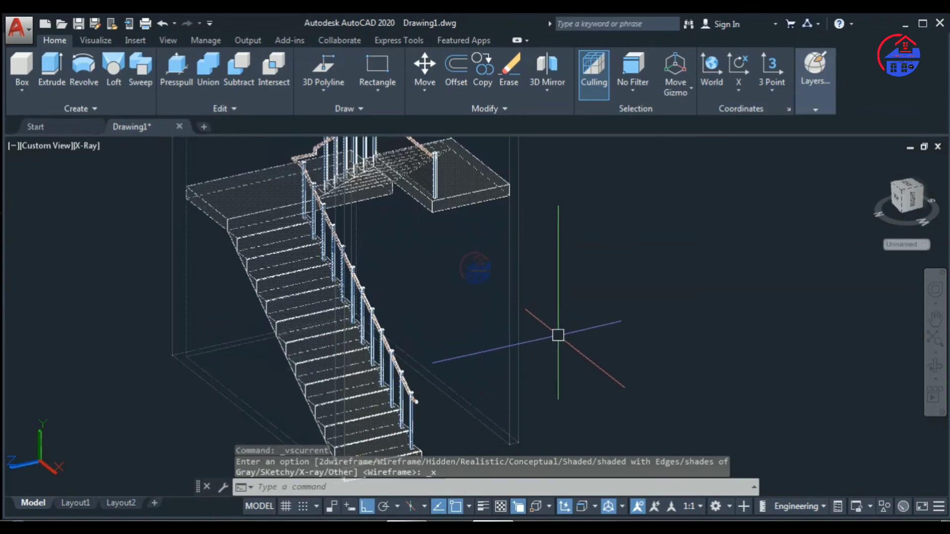
pyautogui.moveTo(576, 334)
pyautogui.keyDown('shift'); pyautogui.mouseDown(button='middle')
pyautogui.moveTo(572, 371)
pyautogui.moveTo(482, 382)
pyautogui.moveTo(424, 346)
pyautogui.moveTo(480, 356)
pyautogui.moveTo(690, 355)
pyautogui.moveTo(424, 354)
pyautogui.moveTo(593, 356)
pyautogui.mouseUp(button='middle'); pyautogui.keyUp('shift')
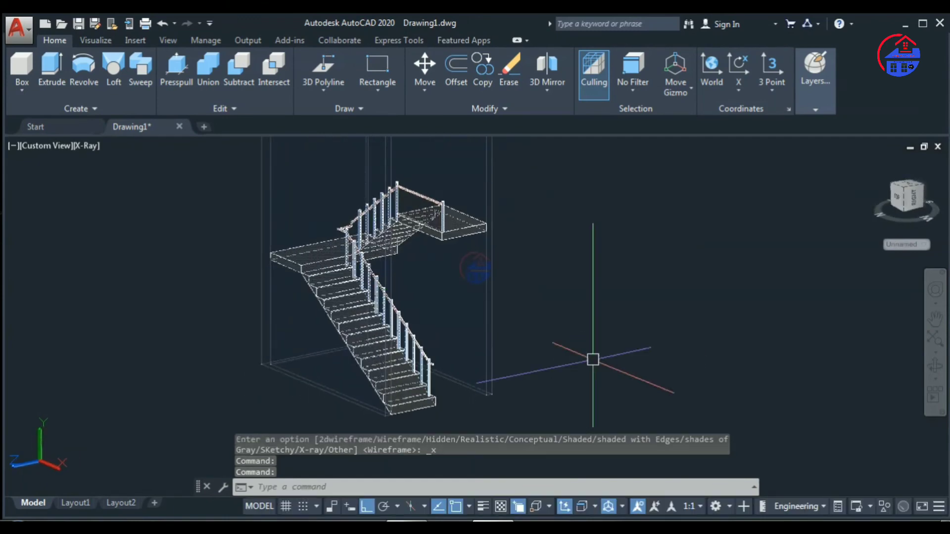
# Return to 2D Wireframe, then switch to the Realistic visual style.
pyautogui.click(74, 146)
pyautogui.click(114, 182)
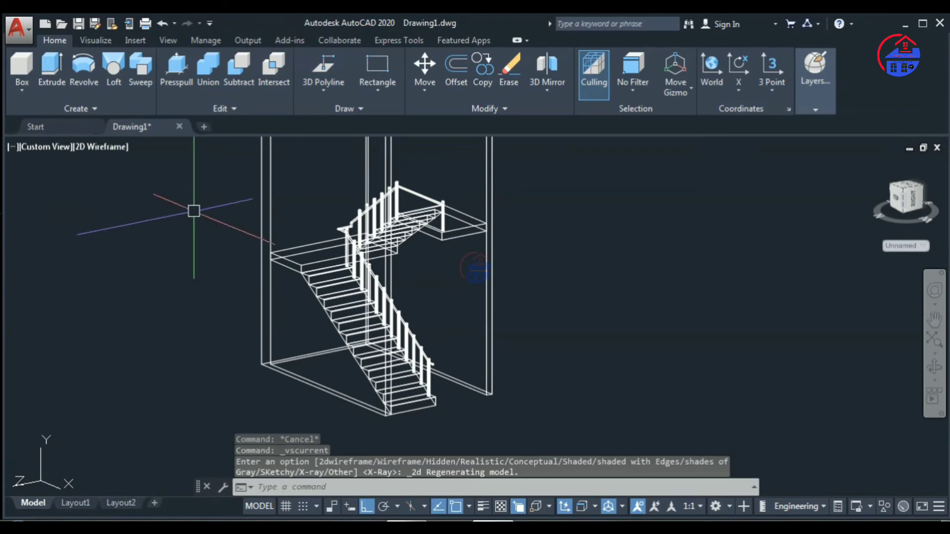
pyautogui.click(106, 147)
pyautogui.click(146, 228)
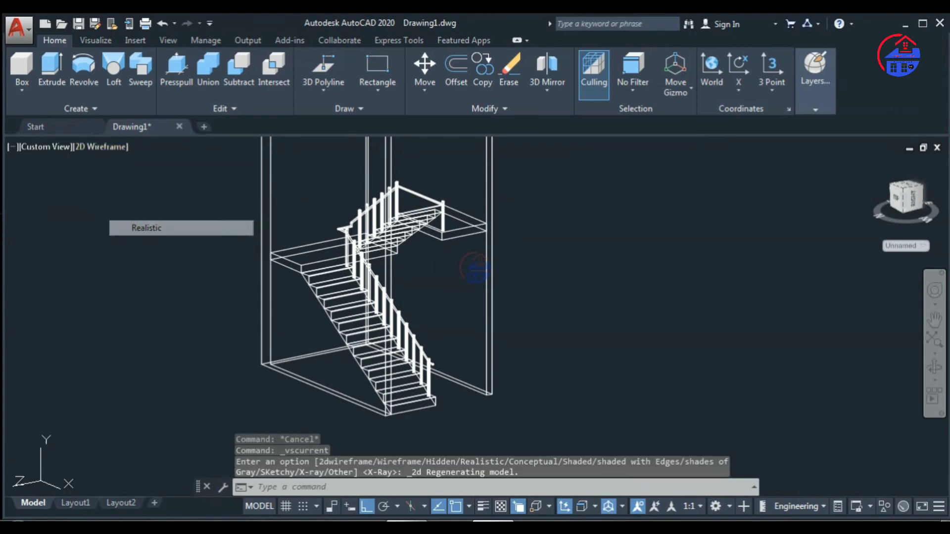
pyautogui.scroll(1, 519, 343)
pyautogui.scroll(-5, 546, 322)
pyautogui.scroll(3, 546, 322)
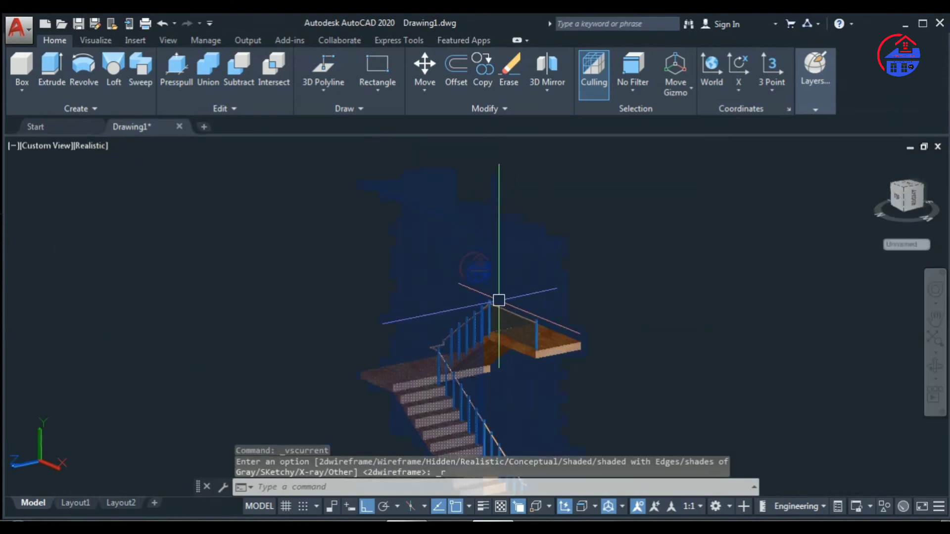
pyautogui.scroll(2, 496, 297)
# Delete the transparent box enclosing the stairs and recentre the staircase in view.
pyautogui.click(558, 246)
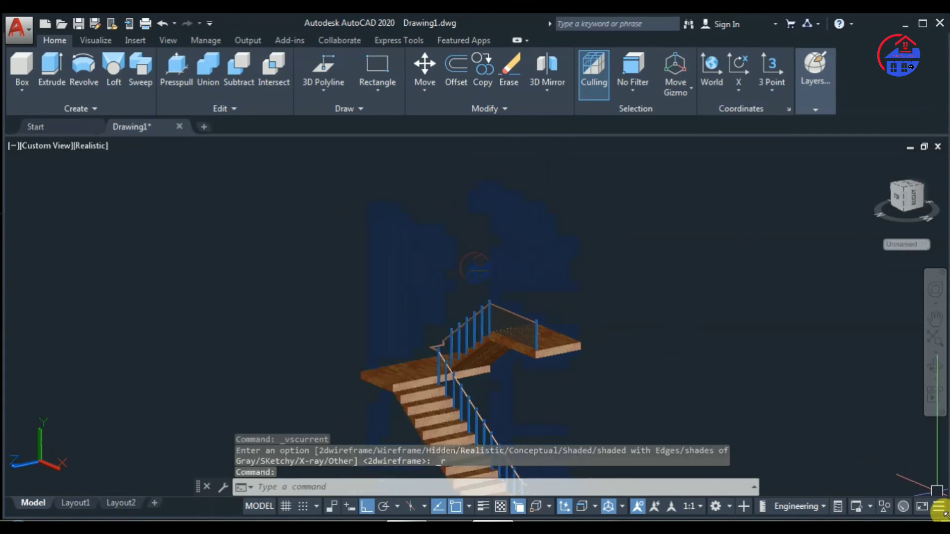
pyautogui.press('Delete')
pyautogui.scroll(-5, 937, 491)
pyautogui.moveTo(841, 444); pyautogui.dragTo(469, 288, button='middle')
pyautogui.scroll(4, 526, 328)
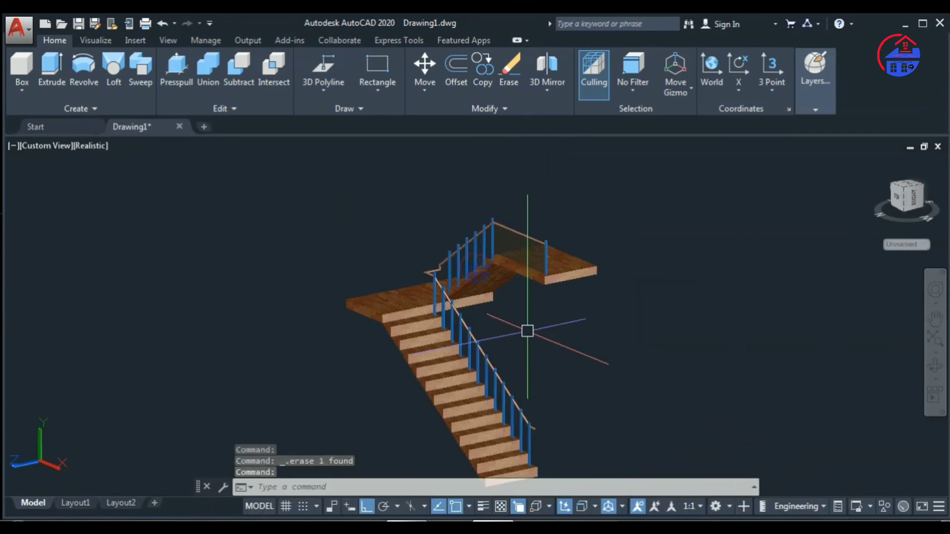
pyautogui.moveTo(551, 335); pyautogui.dragTo(485, 299, button='middle')
pyautogui.scroll(-1, 503, 312)
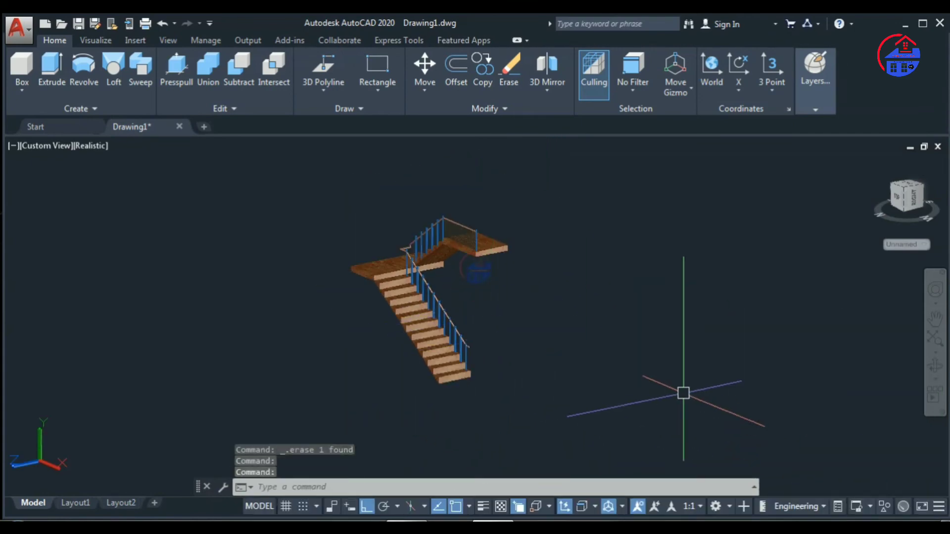
# Run the RENDER command from the command line to render the staircase.
pyautogui.press('Escape')
pyautogui.write('R')
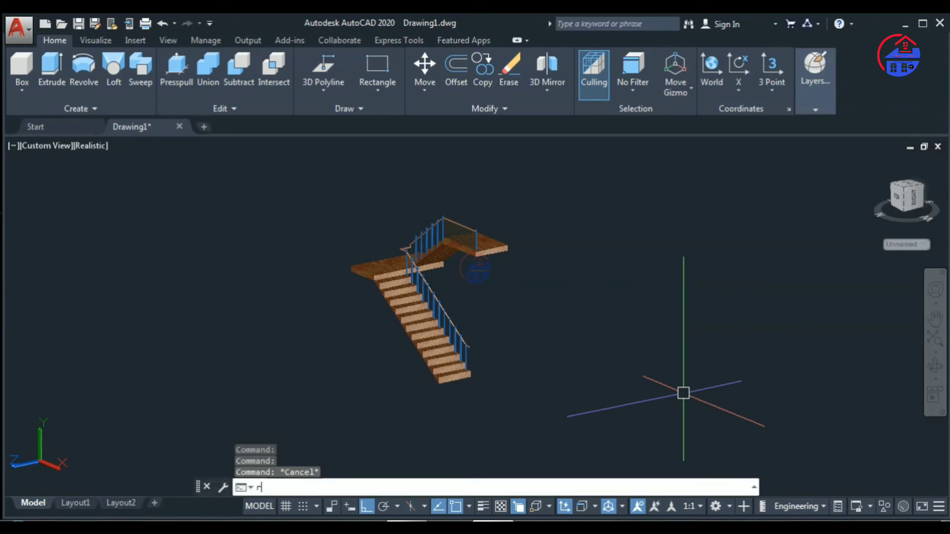
pyautogui.write('An')
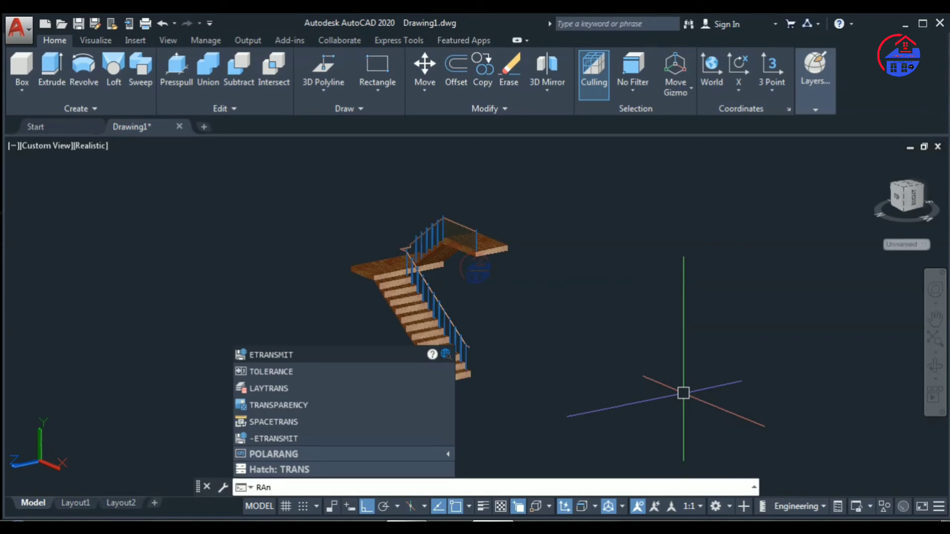
pyautogui.write('d')
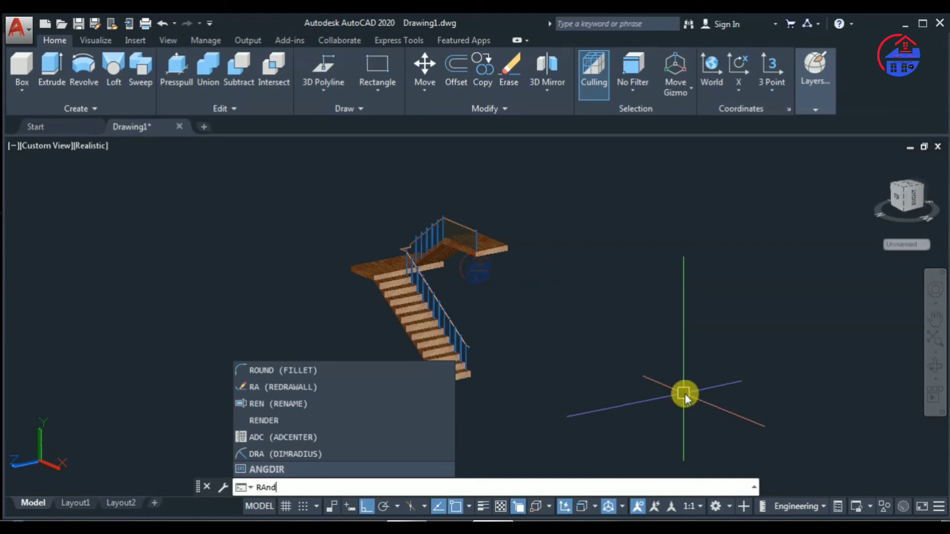
pyautogui.press('Escape')
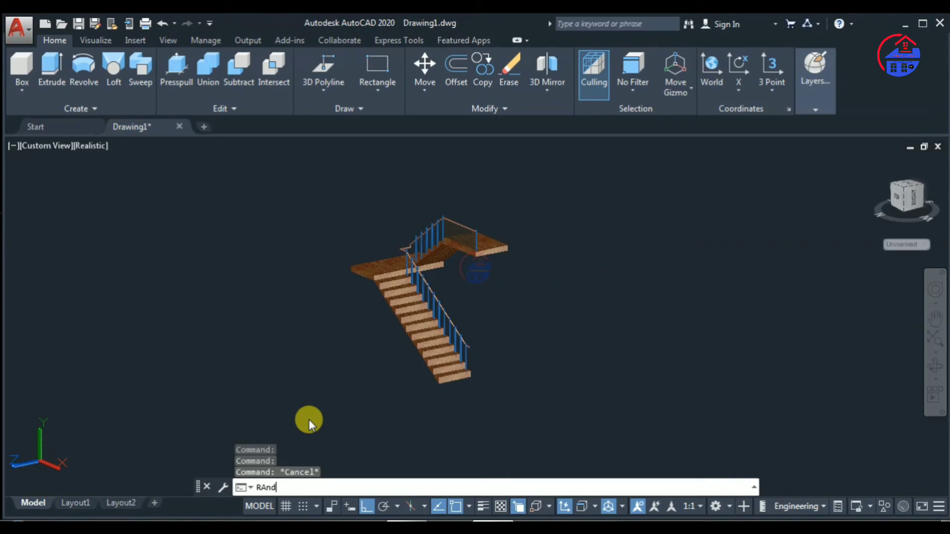
pyautogui.press('Return')
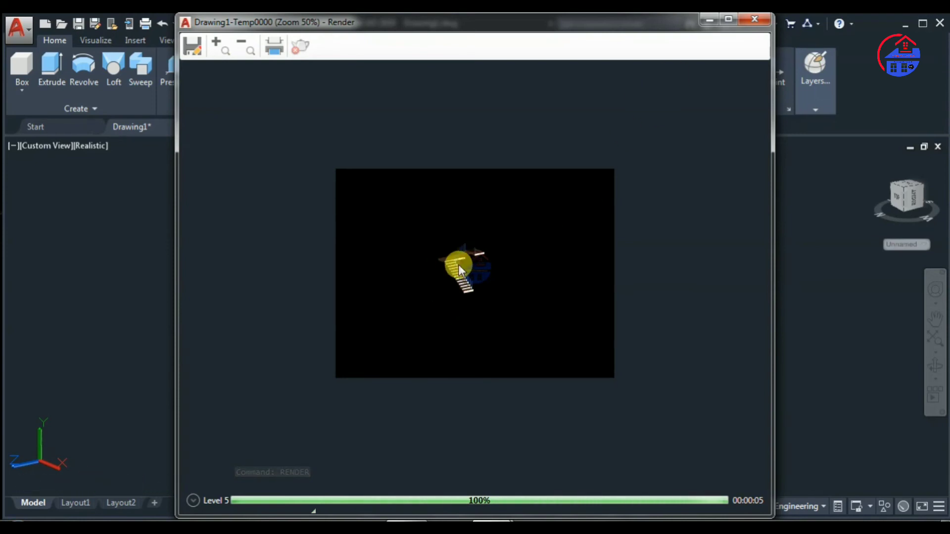
# Enlarge the rendered image to 200% and inspect it, then close the Render window.
pyautogui.scroll(3, 460, 265)
pyautogui.scroll(-2, 435, 270)
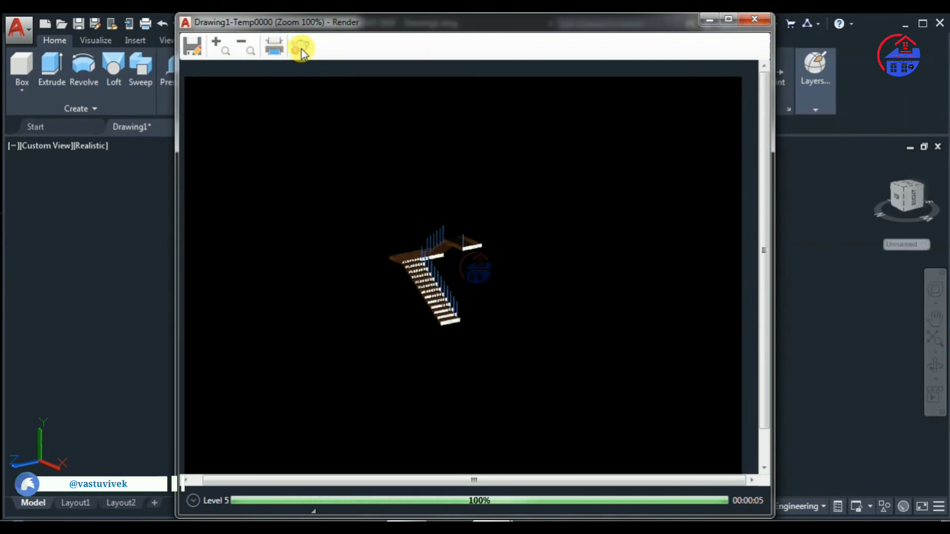
pyautogui.click(215, 45)
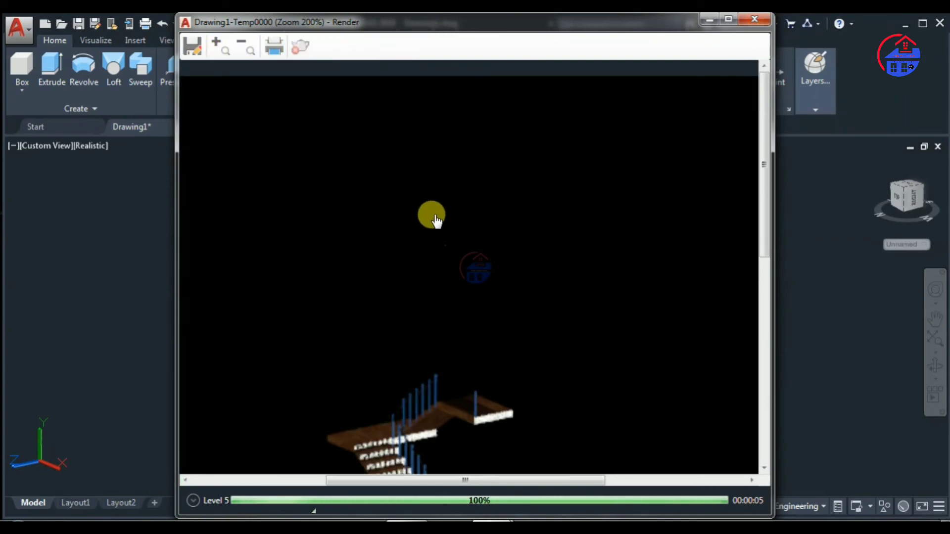
pyautogui.scroll(-2, 442, 192)
pyautogui.scroll(2, 482, 265)
pyautogui.scroll(1, 479, 289)
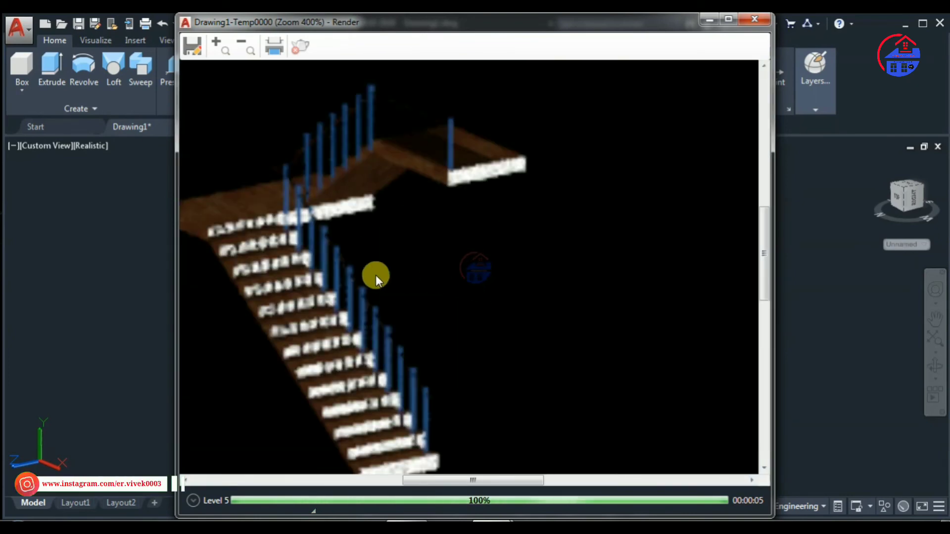
pyautogui.scroll(-1, 382, 271)
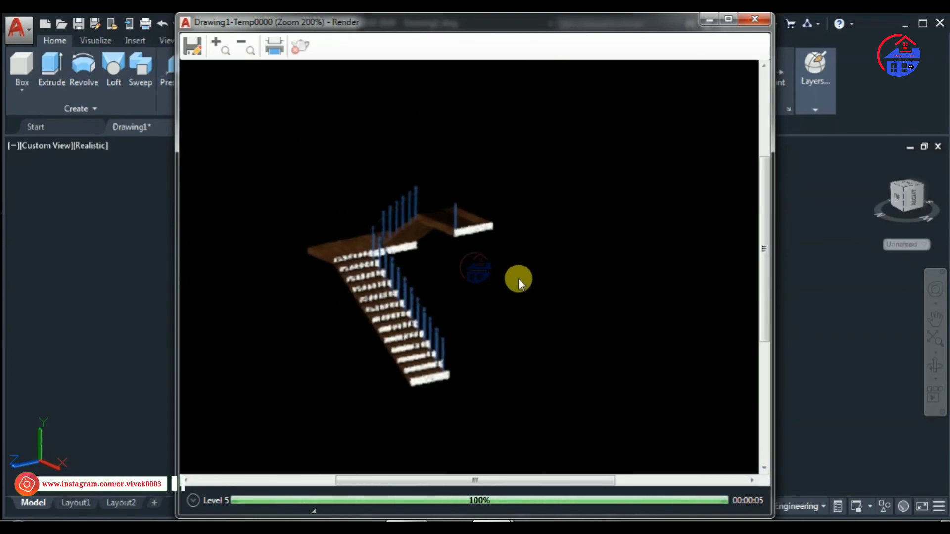
pyautogui.click(757, 19)
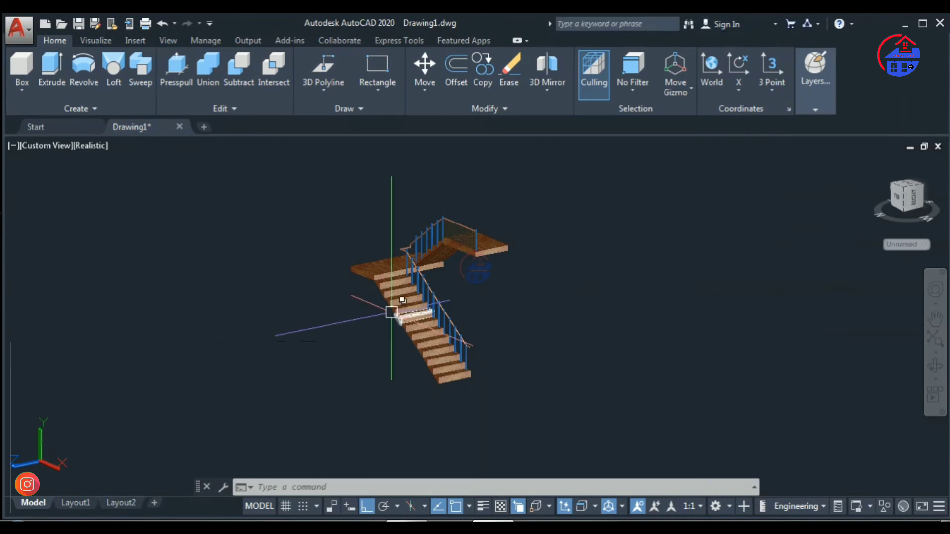
pyautogui.scroll(3, 408, 282)
pyautogui.scroll(-2, 476, 307)
pyautogui.moveTo(537, 324); pyautogui.dragTo(500, 329, button='middle')
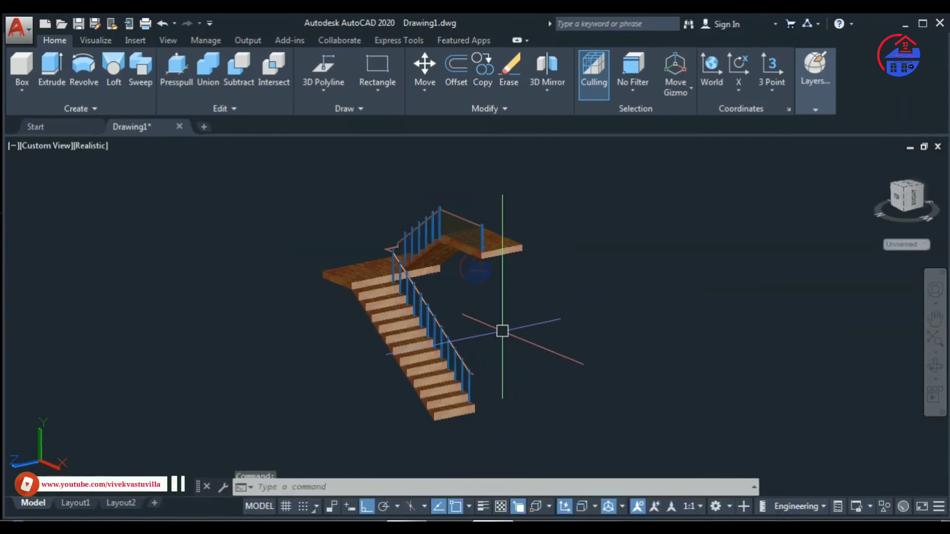
pyautogui.scroll(2, 504, 329)
pyautogui.middleClick(504, 329)
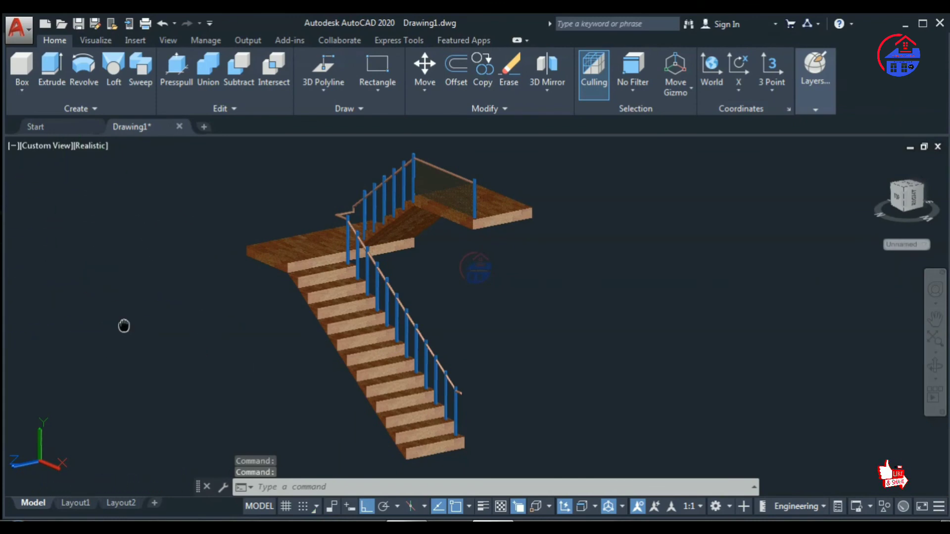
pyautogui.moveTo(129, 339)
pyautogui.mouseDown(button='middle')
pyautogui.moveTo(191, 331)
pyautogui.moveTo(134, 333)
pyautogui.moveTo(127, 344)
pyautogui.mouseUp(button='middle')
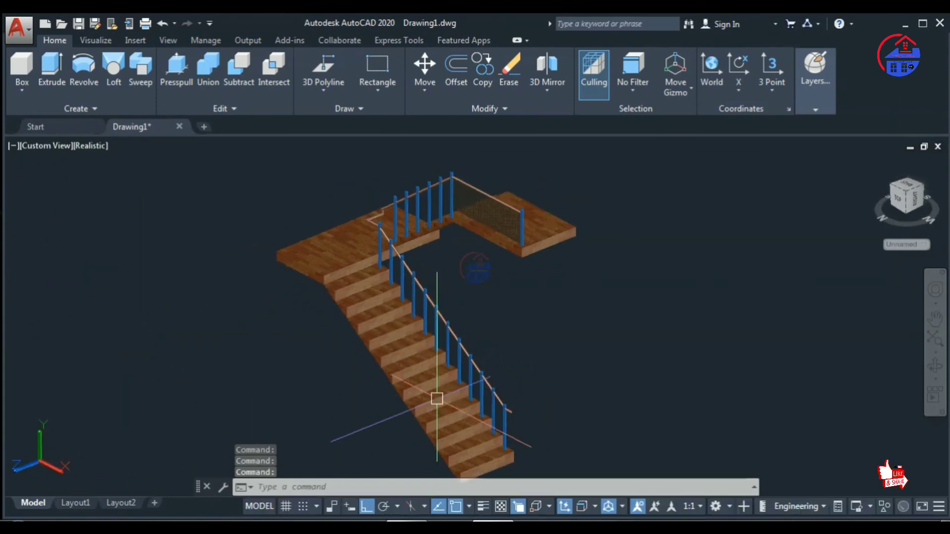
pyautogui.scroll(3, 514, 360)
pyautogui.moveTo(526, 354); pyautogui.dragTo(545, 349, button='middle')
pyautogui.scroll(-2, 545, 350)
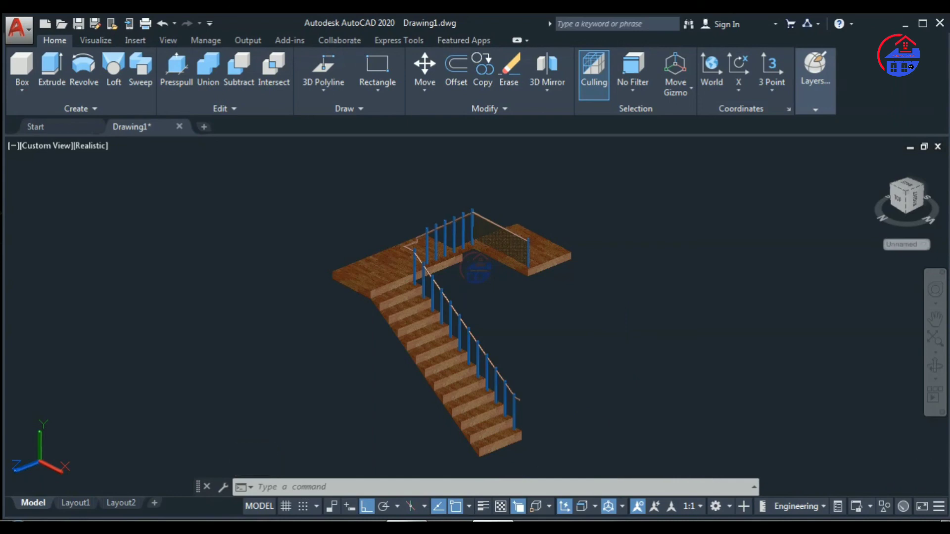
# Start a plot using DWG To PDF.pc3 on ISO expand A3 paper.
pyautogui.hotkey('ctrl', 'p')
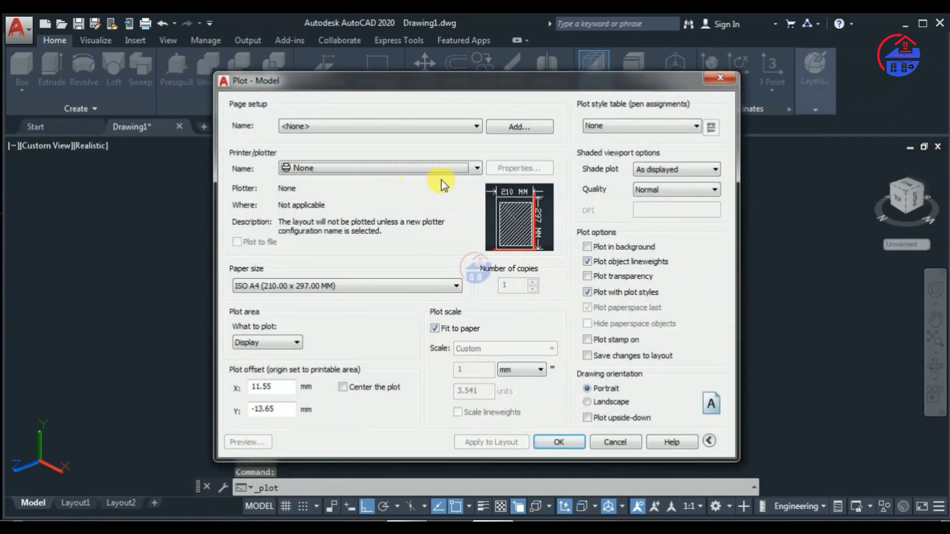
pyautogui.click(478, 168)
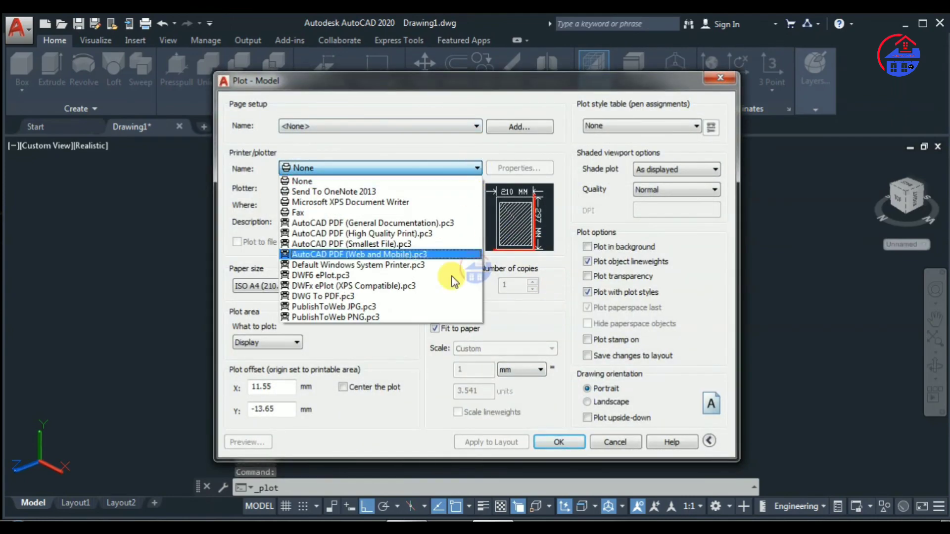
pyautogui.click(440, 295)
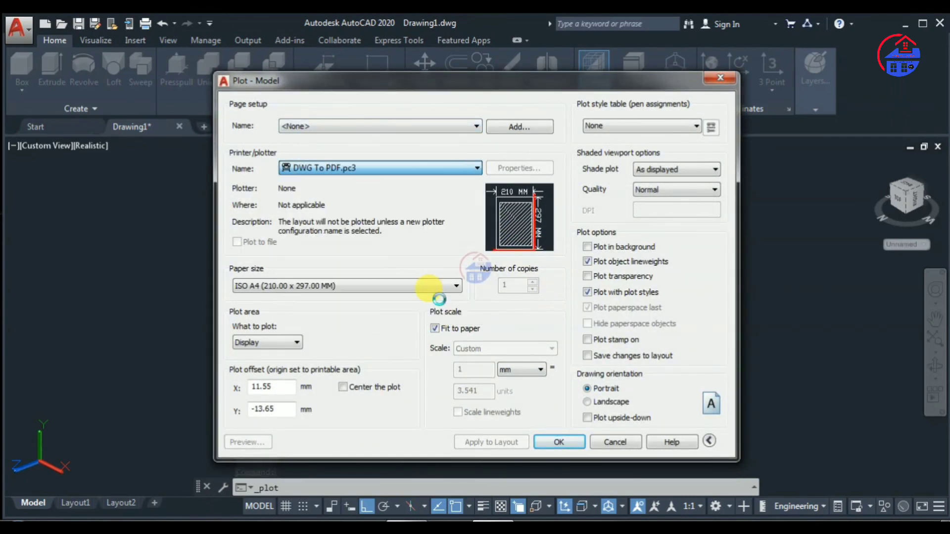
pyautogui.click(450, 286)
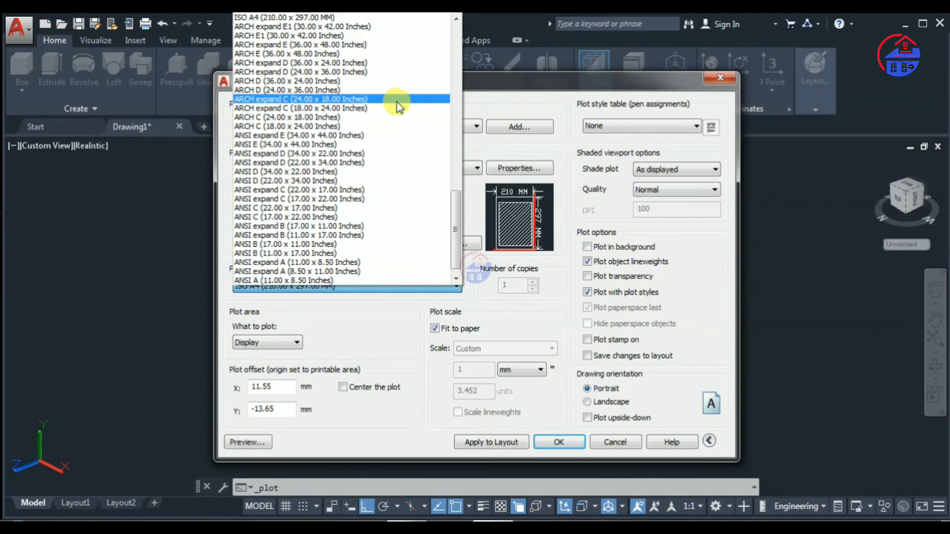
pyautogui.scroll(1, 398, 120)
pyautogui.scroll(3, 398, 120)
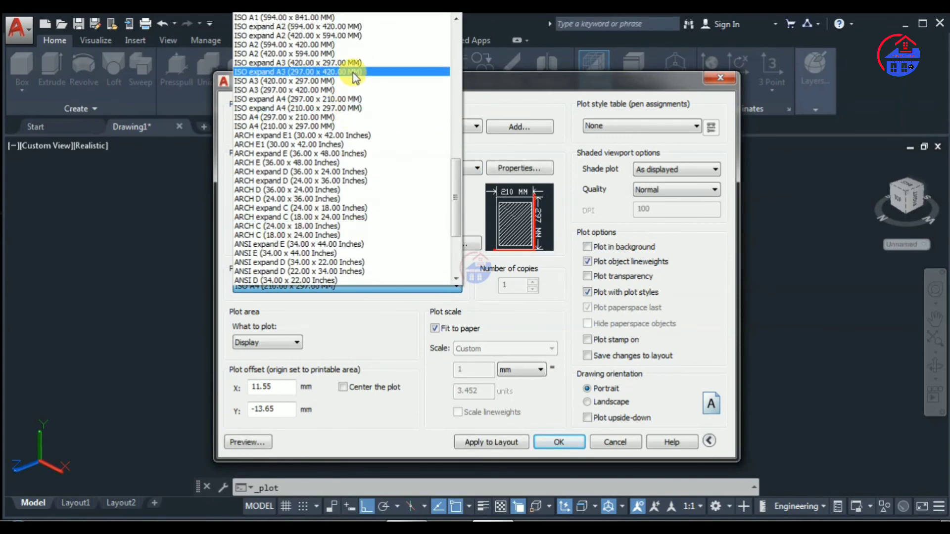
pyautogui.click(355, 73)
# Set the plot area to a Window picked around the whole staircase.
pyautogui.click(295, 342)
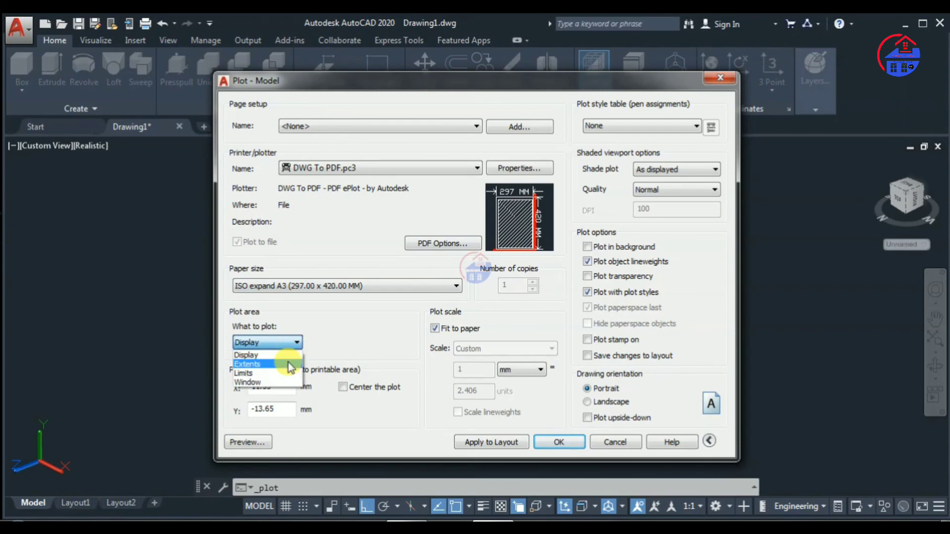
pyautogui.click(267, 382)
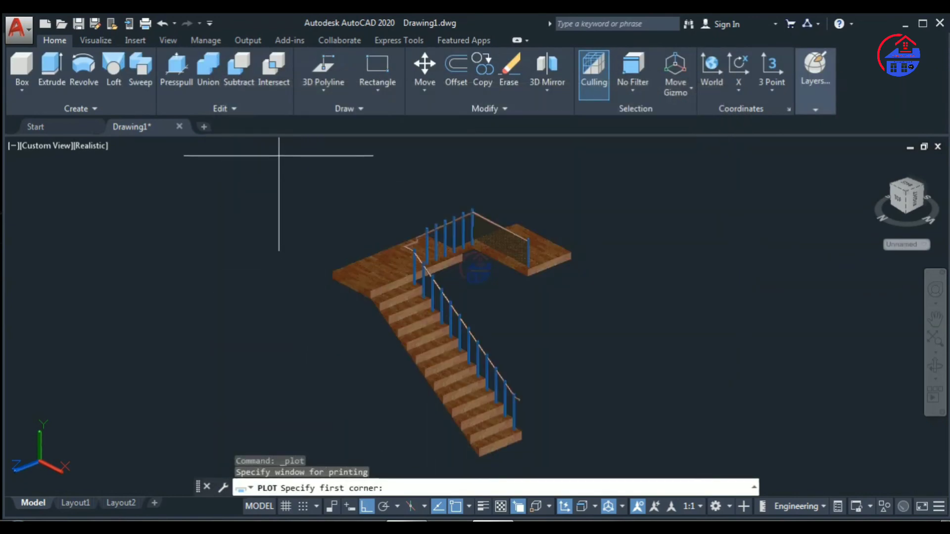
pyautogui.click(278, 156)
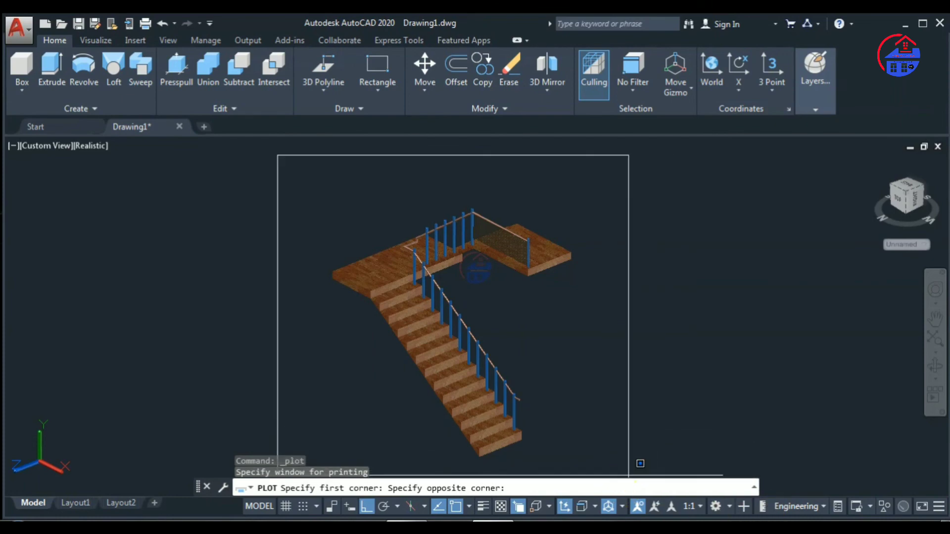
pyautogui.moveTo(628, 476); pyautogui.dragTo(636, 381, button='middle')
pyautogui.scroll(-2, 636, 385)
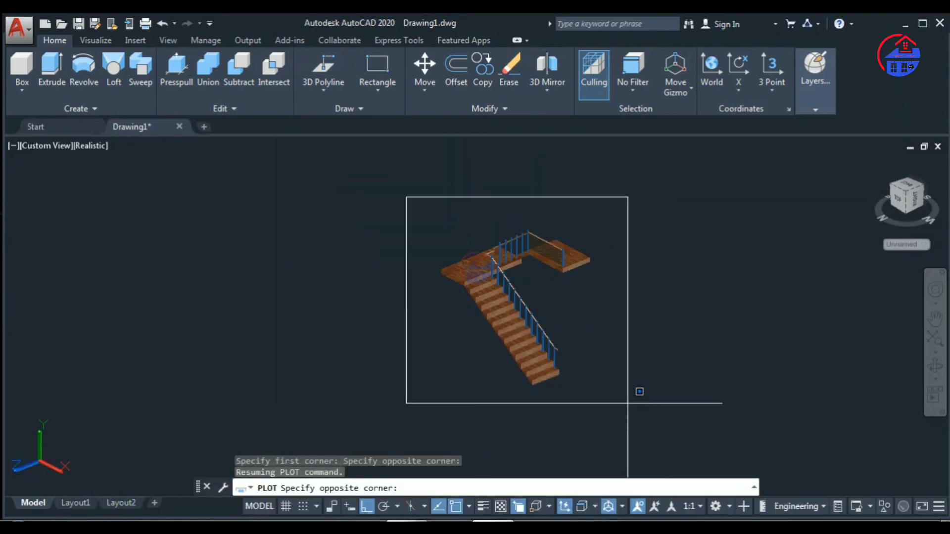
pyautogui.click(613, 403)
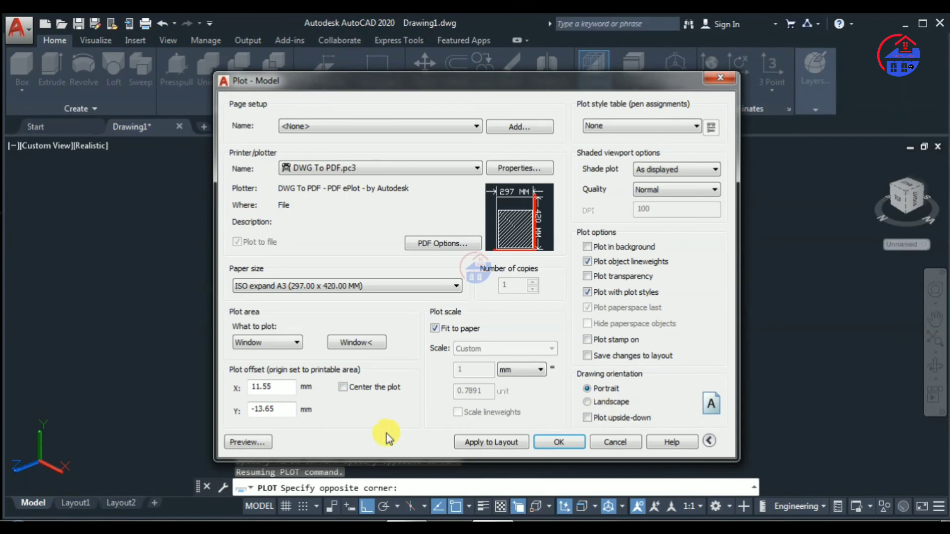
# Tick Center the plot, zoom around the page preview, and return to the Plot dialog.
pyautogui.click(346, 388)
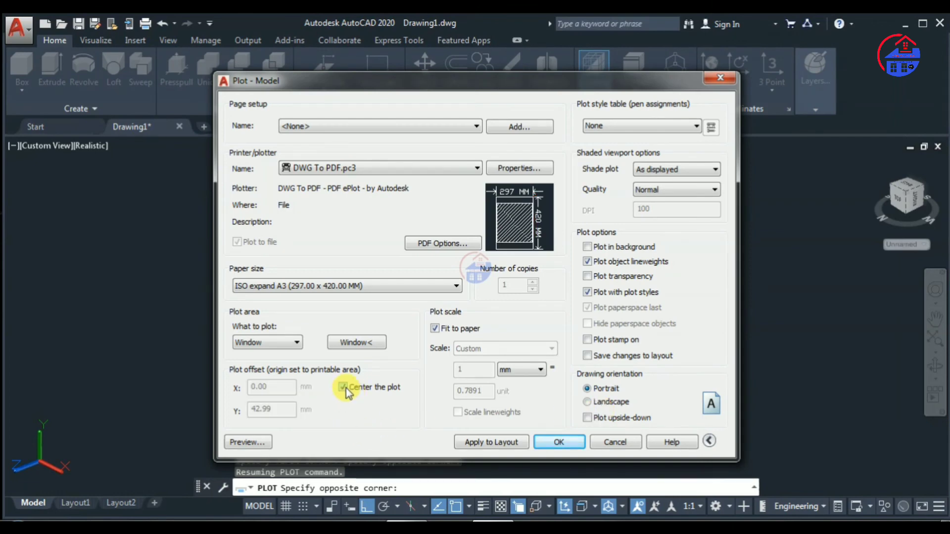
pyautogui.click(250, 441)
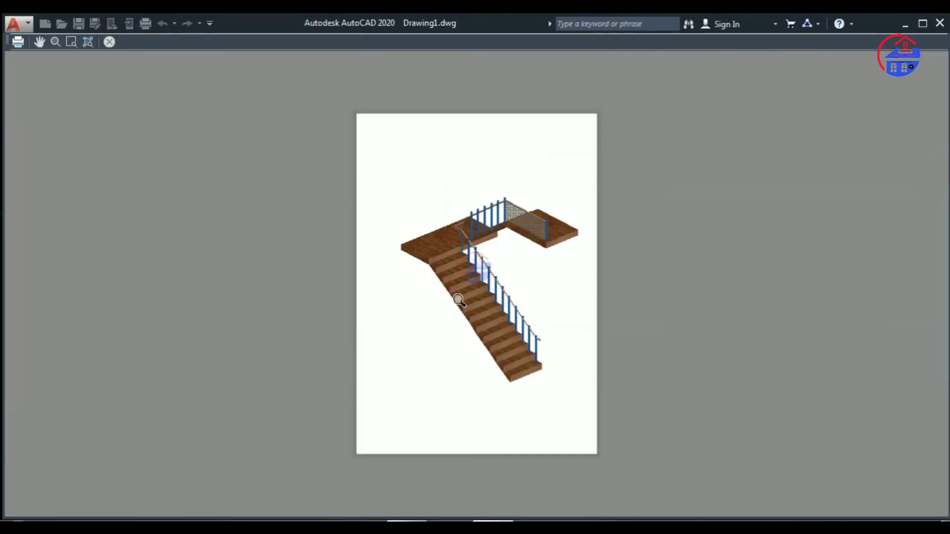
pyautogui.scroll(2, 525, 263)
pyautogui.scroll(-2, 531, 261)
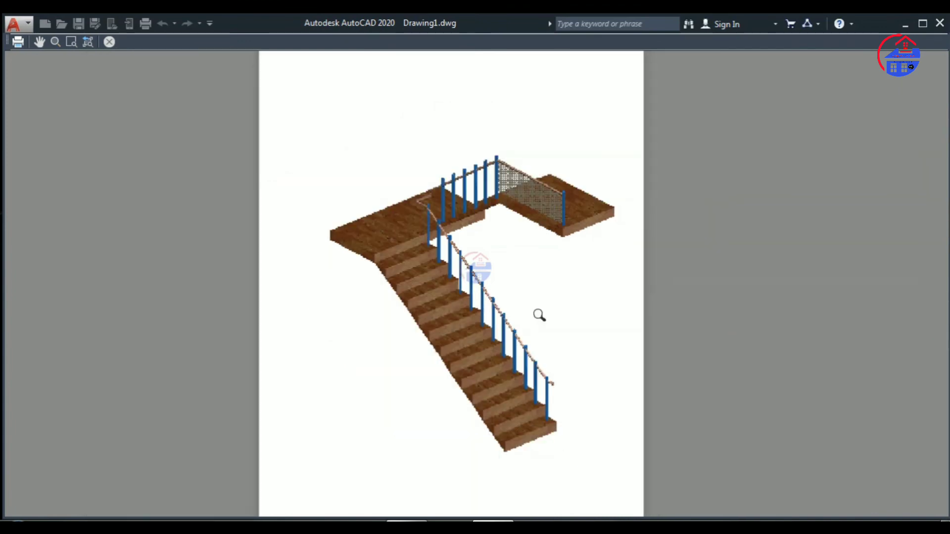
pyautogui.click(109, 42)
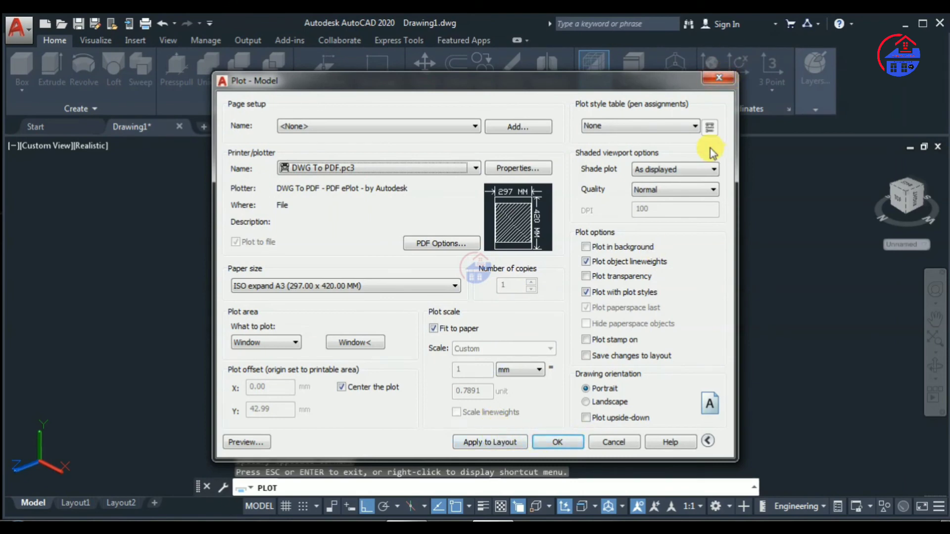
# Assign the monochrome.ctb plot style table to all layouts.
pyautogui.click(700, 129)
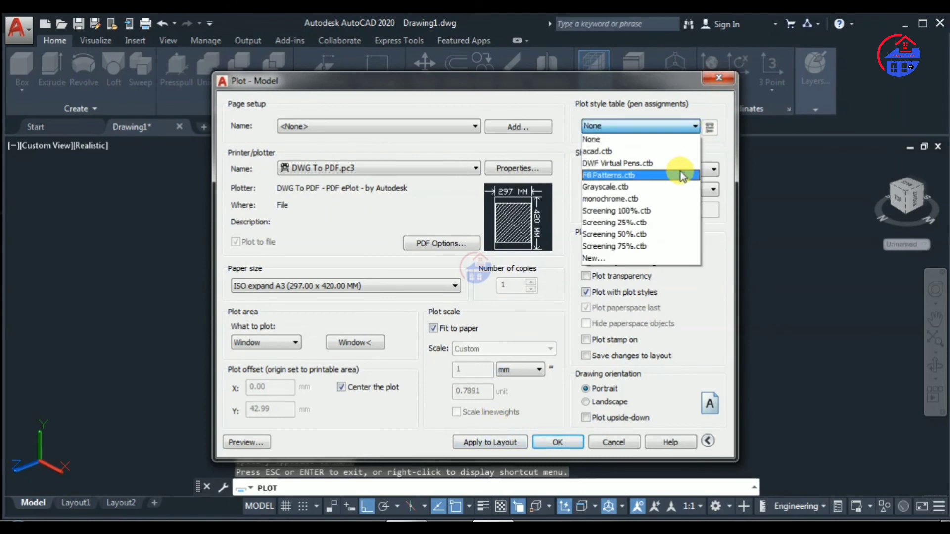
pyautogui.click(646, 200)
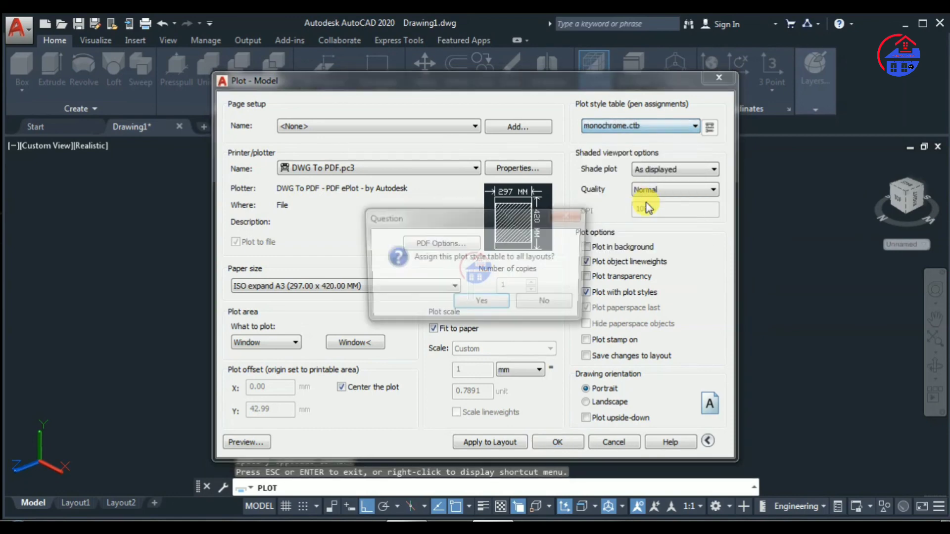
pyautogui.click(504, 303)
# Review the monochrome page preview, then close the Plot dialog without plotting.
pyautogui.click(263, 441)
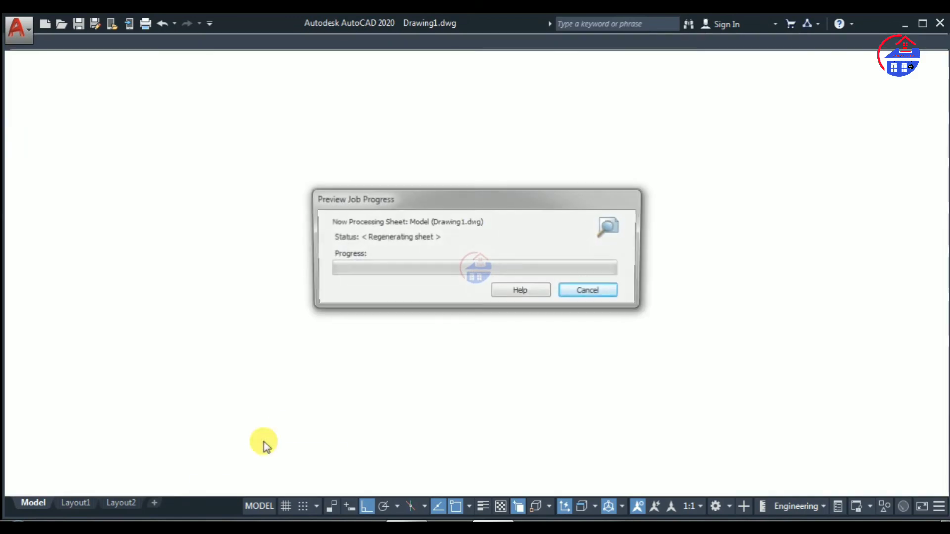
pyautogui.scroll(5, 500, 286)
pyautogui.scroll(2, 493, 276)
pyautogui.scroll(-2, 504, 281)
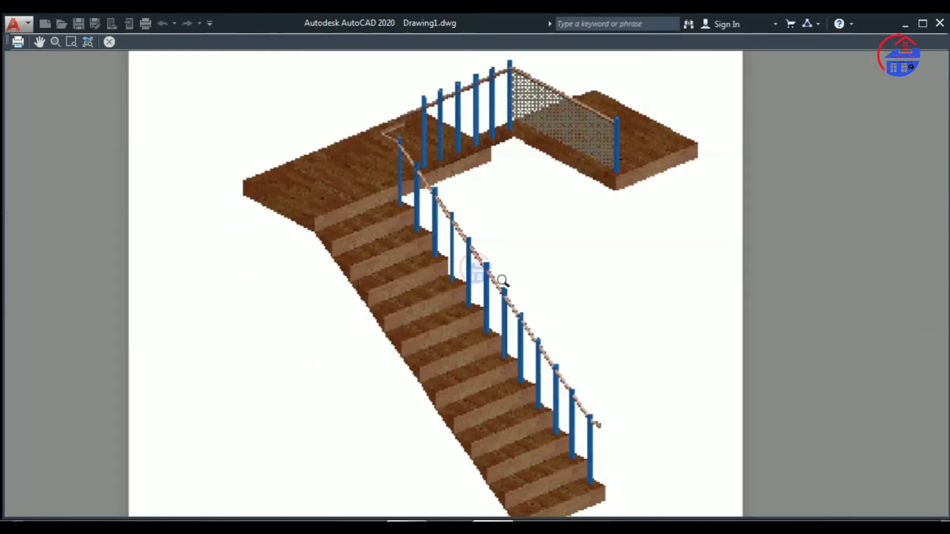
pyautogui.scroll(-2, 500, 284)
pyautogui.scroll(-2, 419, 285)
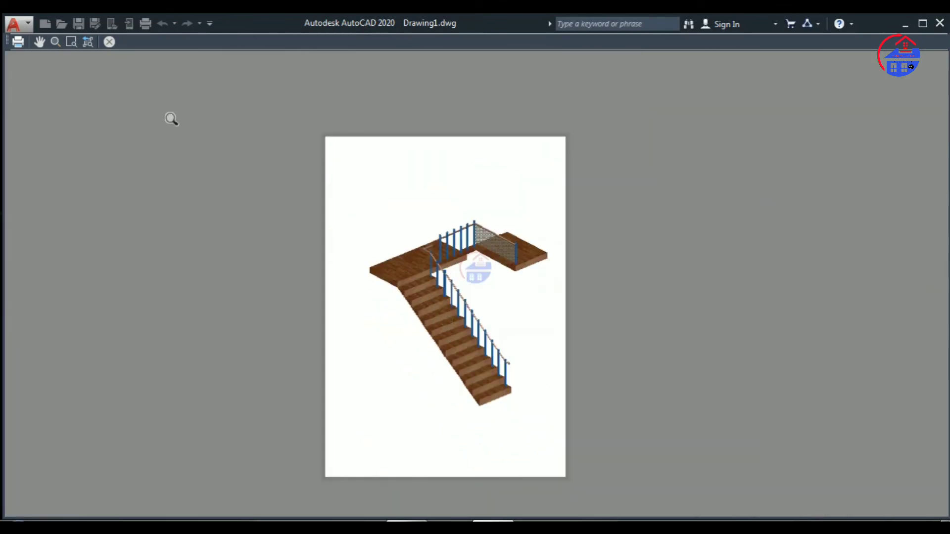
pyautogui.click(111, 43)
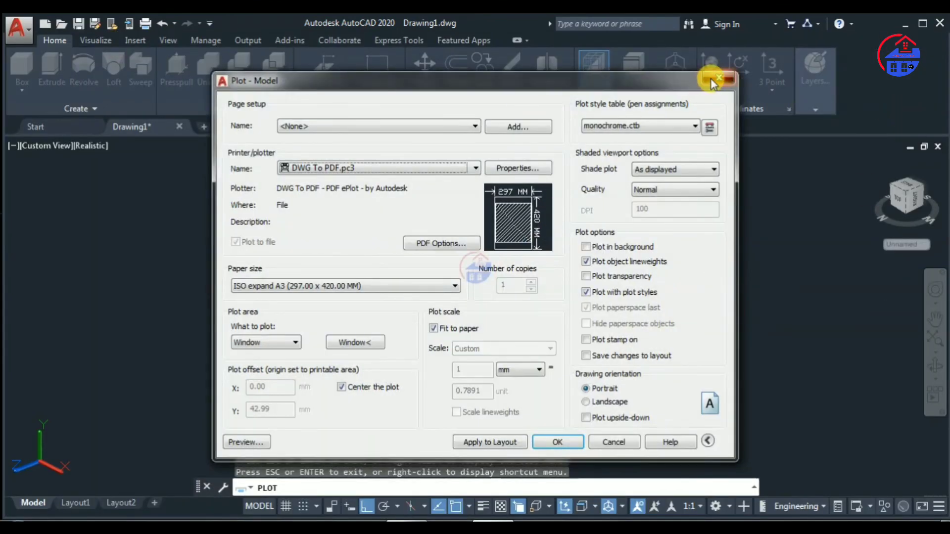
pyautogui.click(711, 79)
pyautogui.scroll(2, 549, 321)
pyautogui.scroll(2, 550, 321)
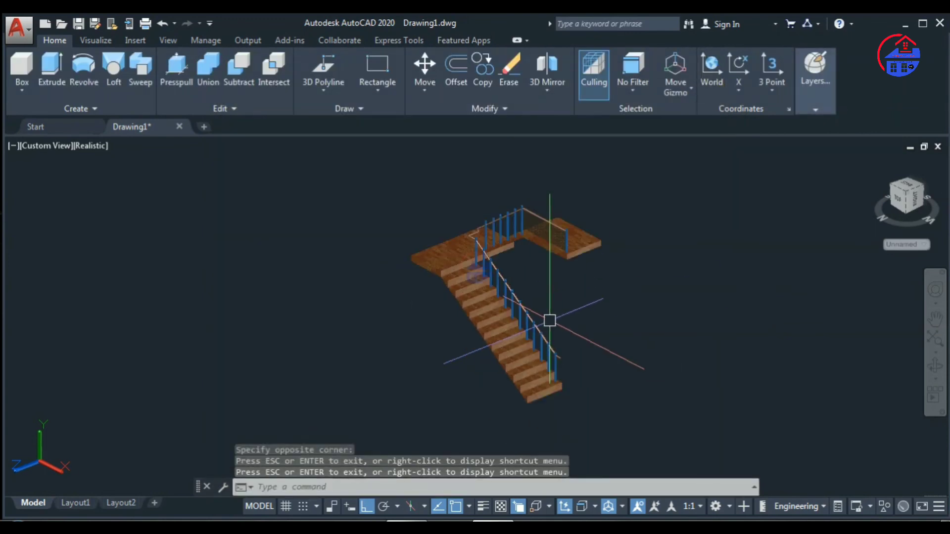
# Save as 'stair' in the Desktop folder, confirming replacement of the existing stair.dwg.
pyautogui.press('Escape')
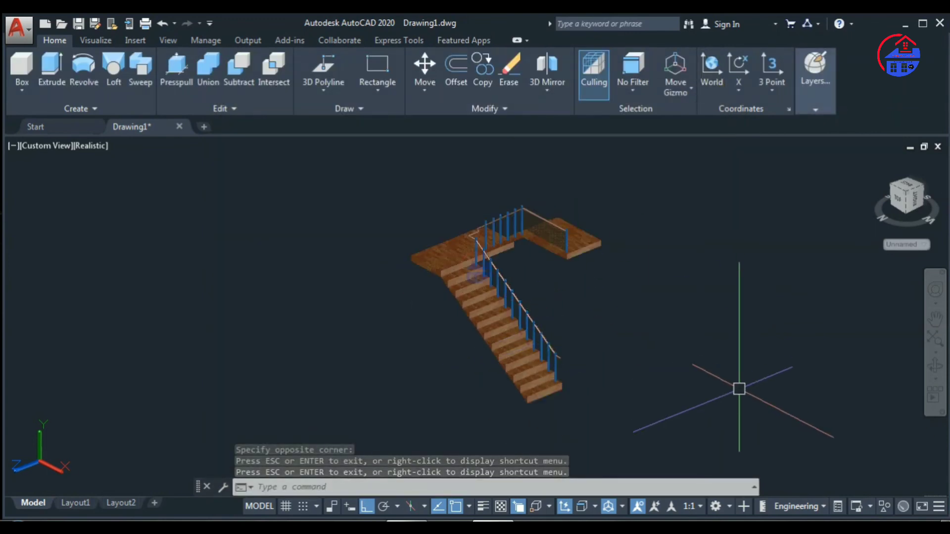
pyautogui.hotkey('ctrl', 's')
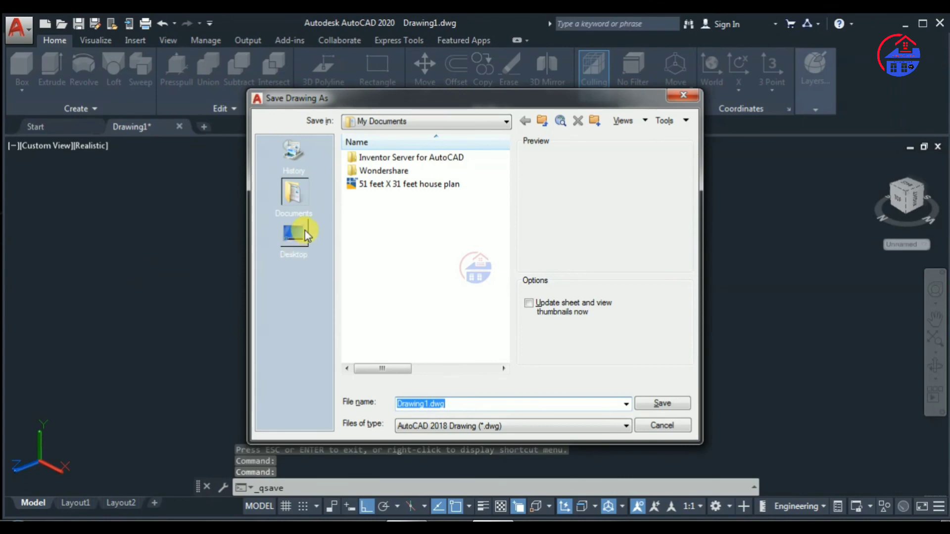
pyautogui.click(305, 230)
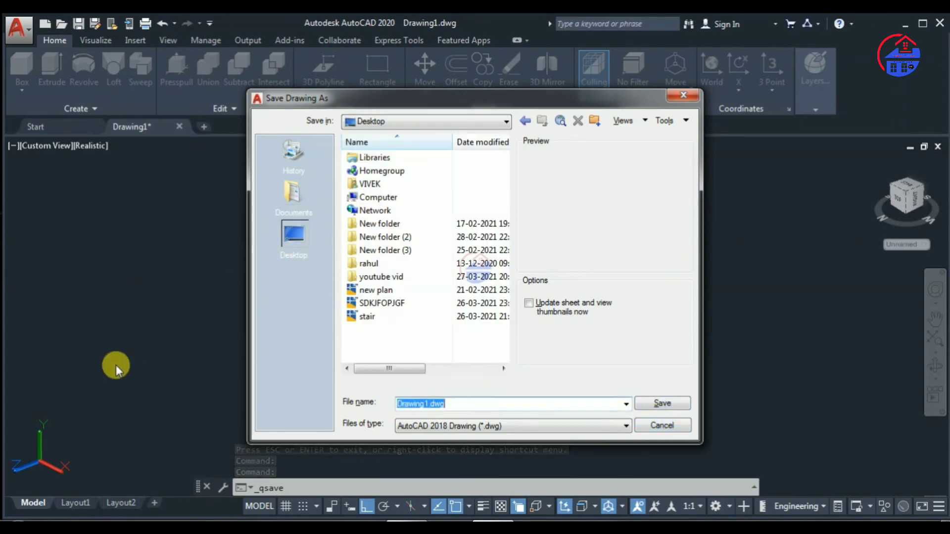
pyautogui.write('stair')
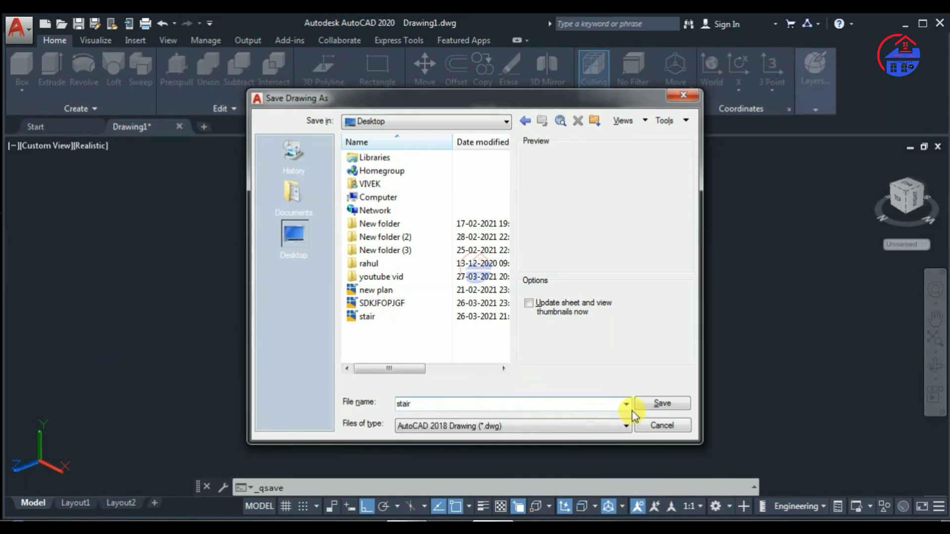
pyautogui.click(660, 403)
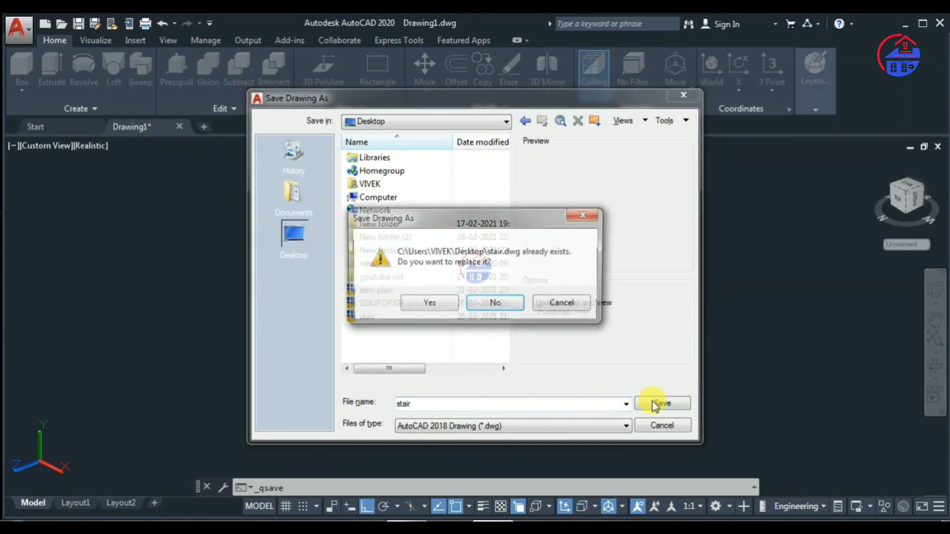
pyautogui.click(436, 305)
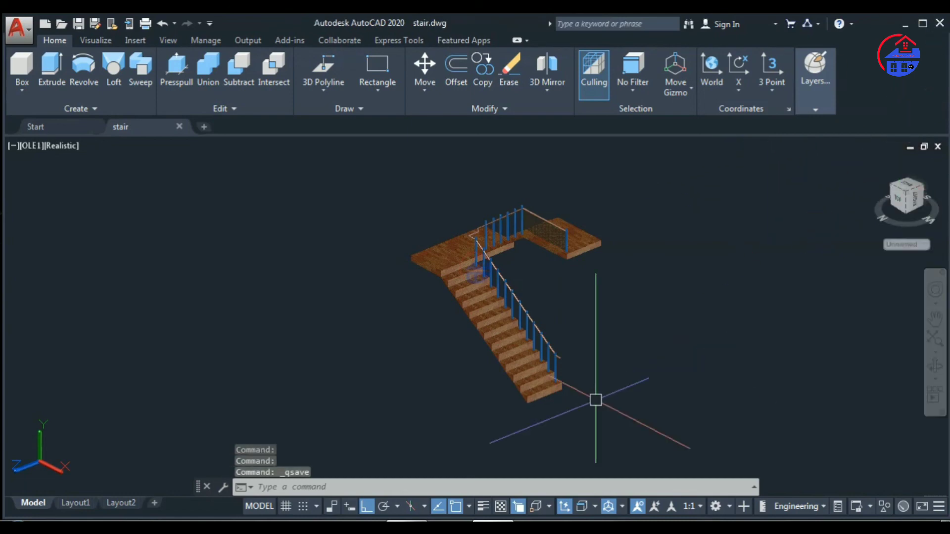
pyautogui.scroll(3, 573, 317)
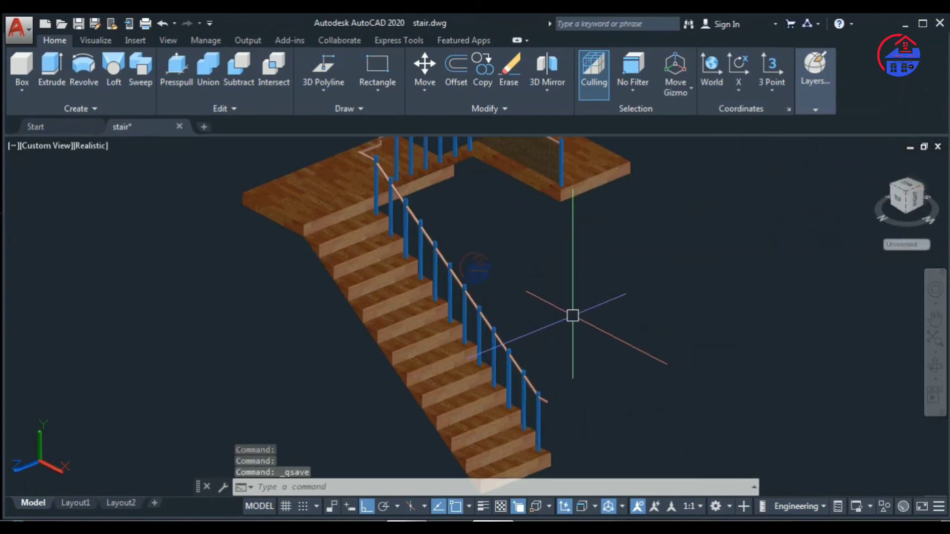